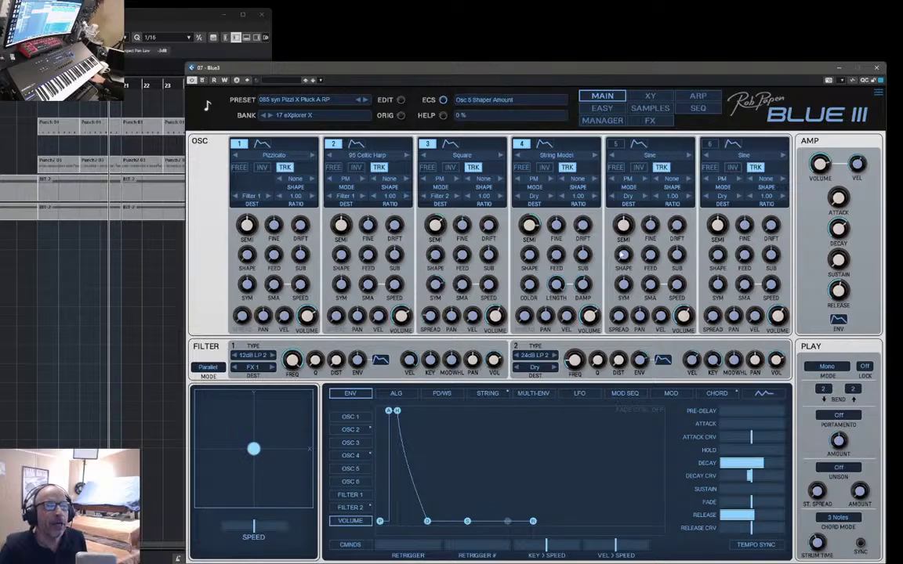
- Open the preset manager for the 17 eXplorer X bank and order its presets by date
click(601, 120)
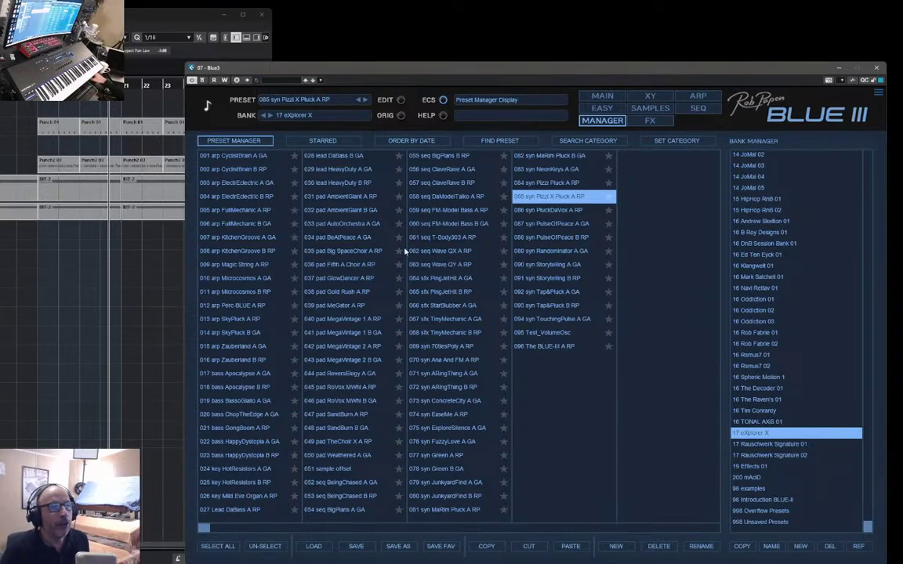
click(604, 121)
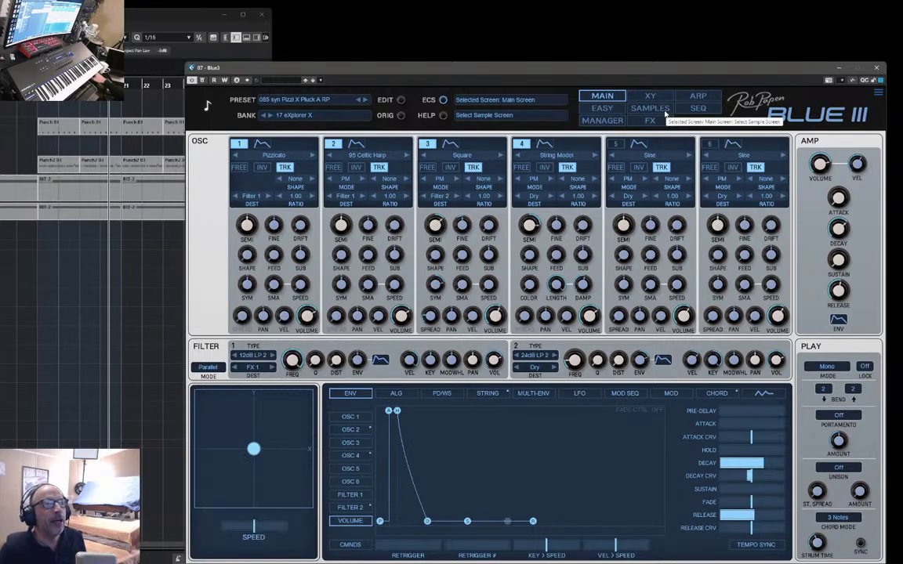
click(619, 121)
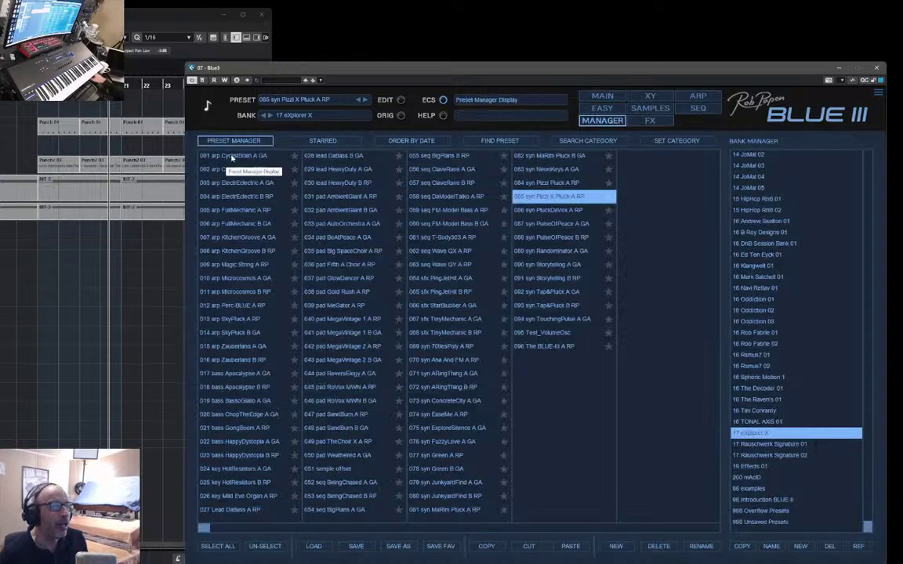
click(402, 142)
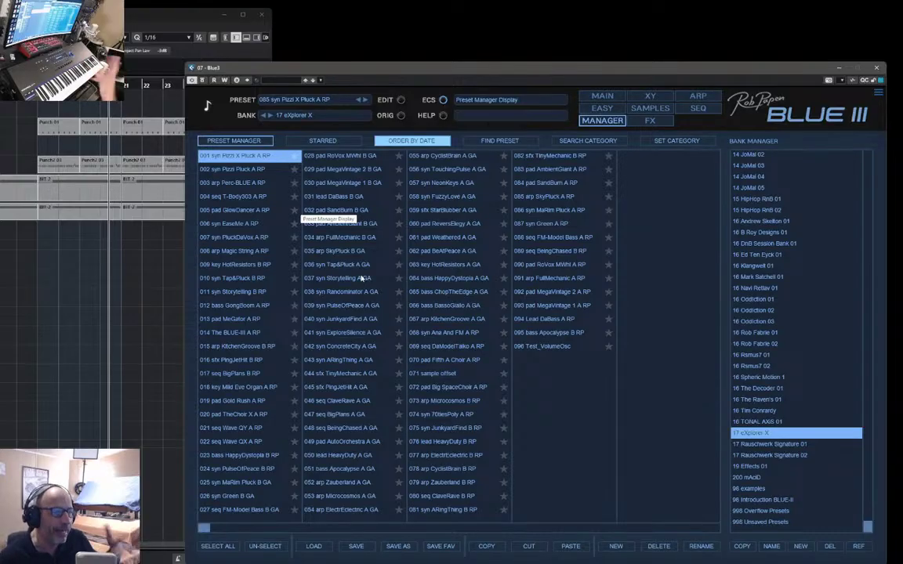
- Delete the presets "sample offset" and "Test_VolumeOsc" from the 17 eXplorer X bank
click(440, 375)
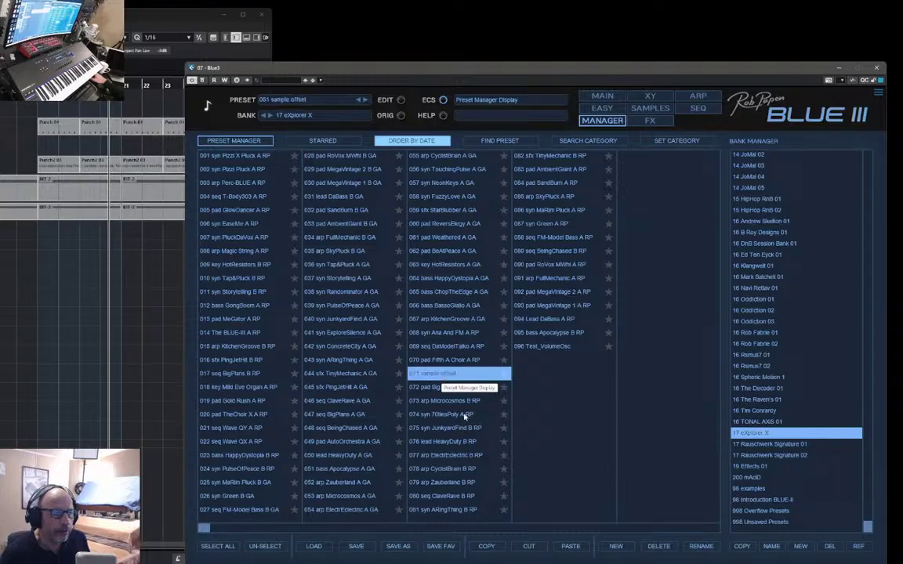
click(655, 551)
click(182, 288)
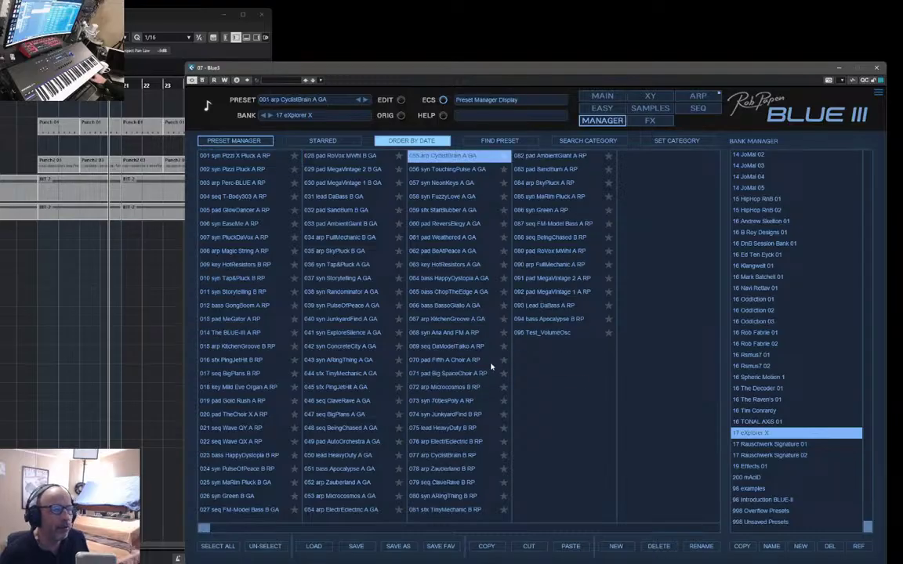
click(541, 332)
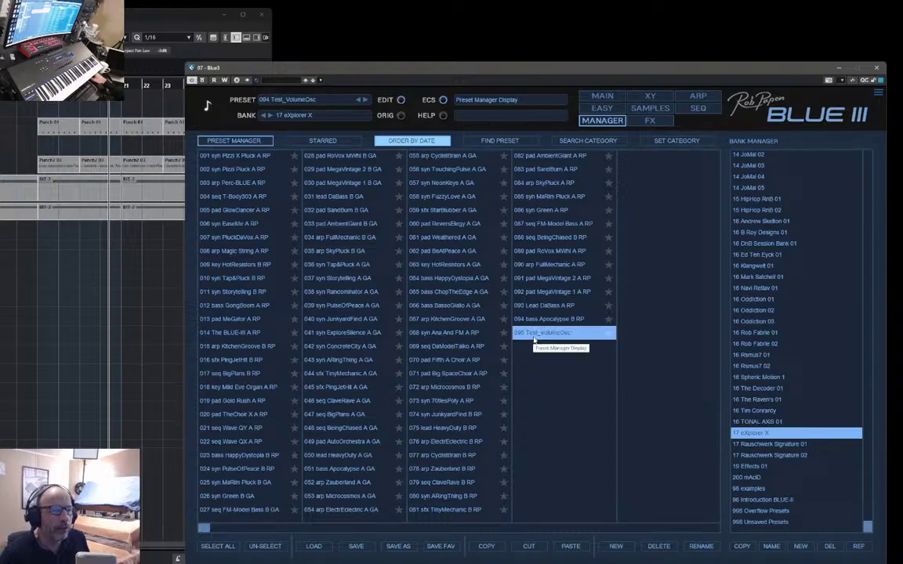
click(658, 546)
click(186, 289)
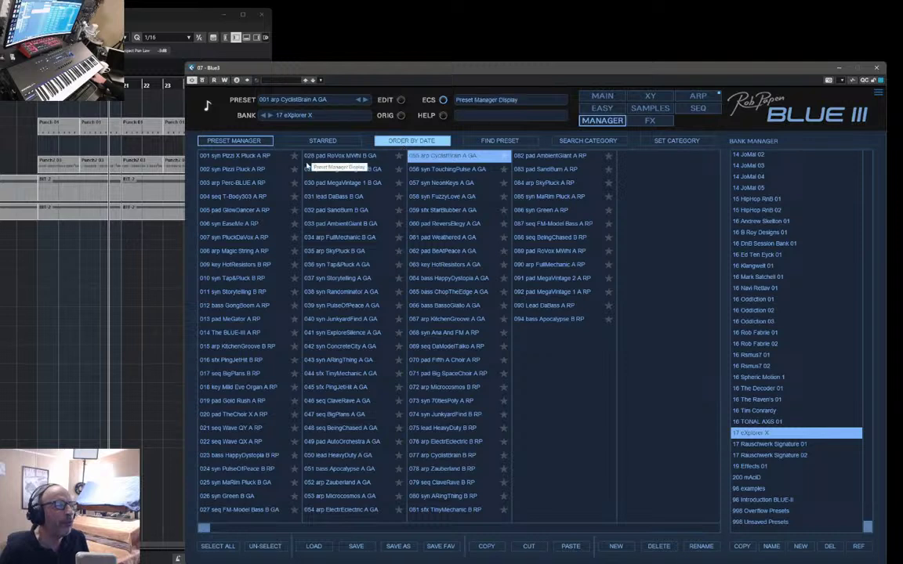
- Load the preset "arp Magic String A RP" and show its sample layers as a velocity split in cross mode
click(228, 254)
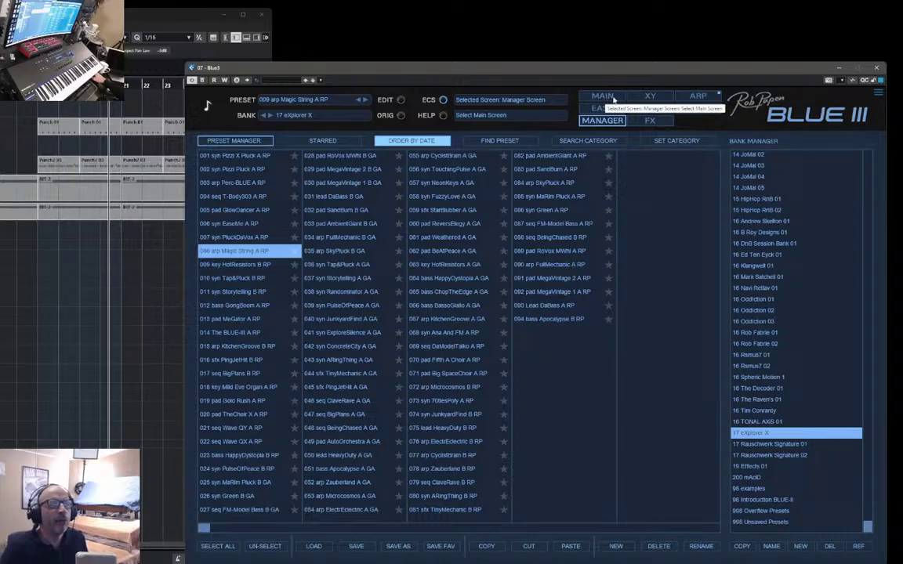
click(653, 114)
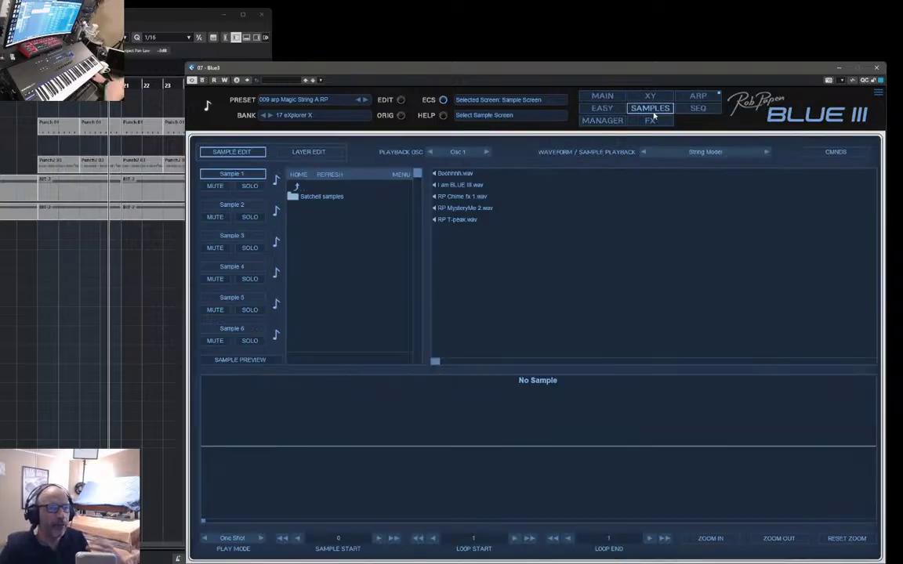
click(307, 153)
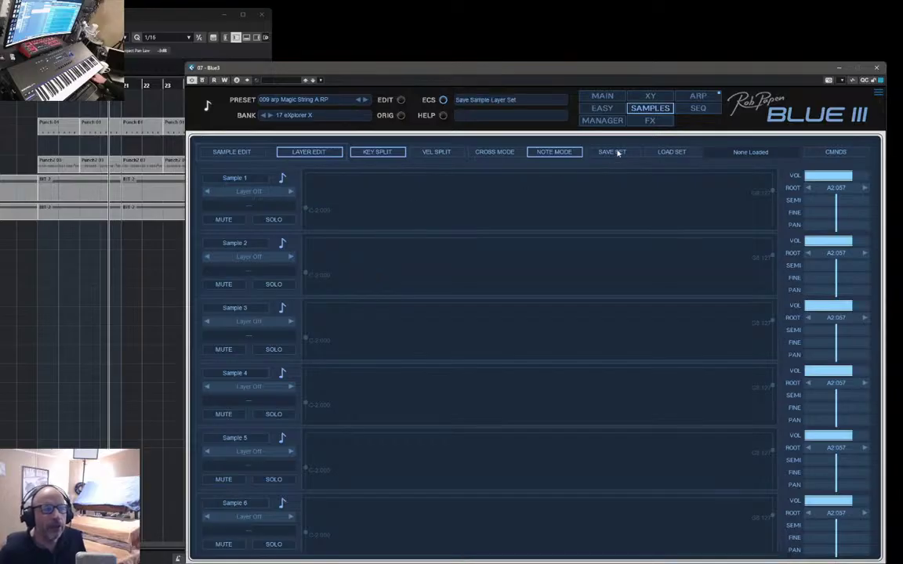
click(494, 151)
click(438, 153)
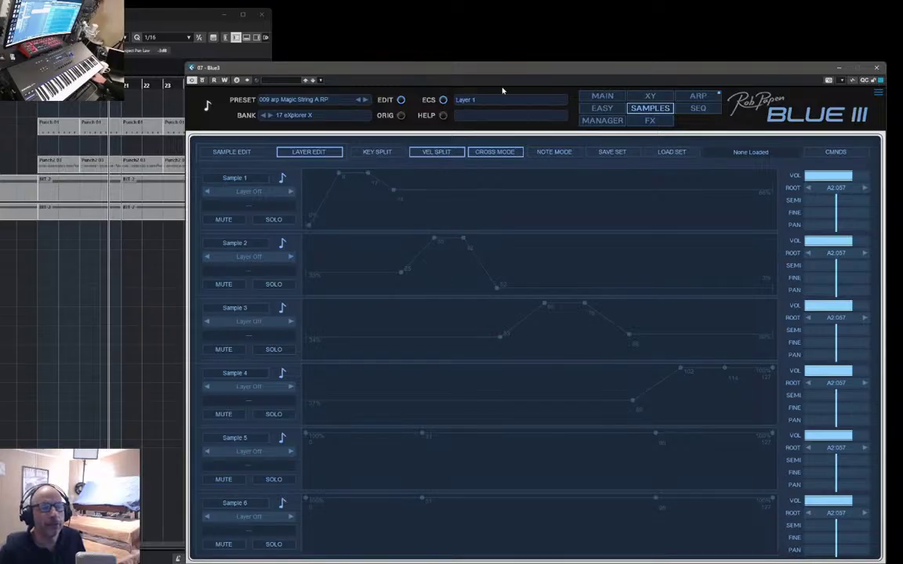
- Audition oscillator 2 alone by switching off oscillators 1, 3 and 4, and bring back 3, 4 and 1 in turn
click(603, 95)
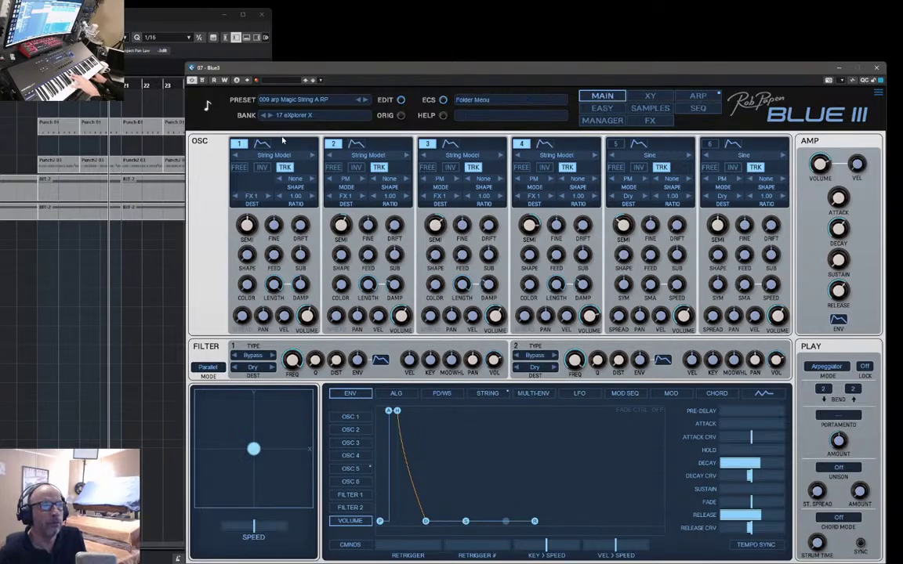
click(240, 143)
click(427, 144)
click(521, 143)
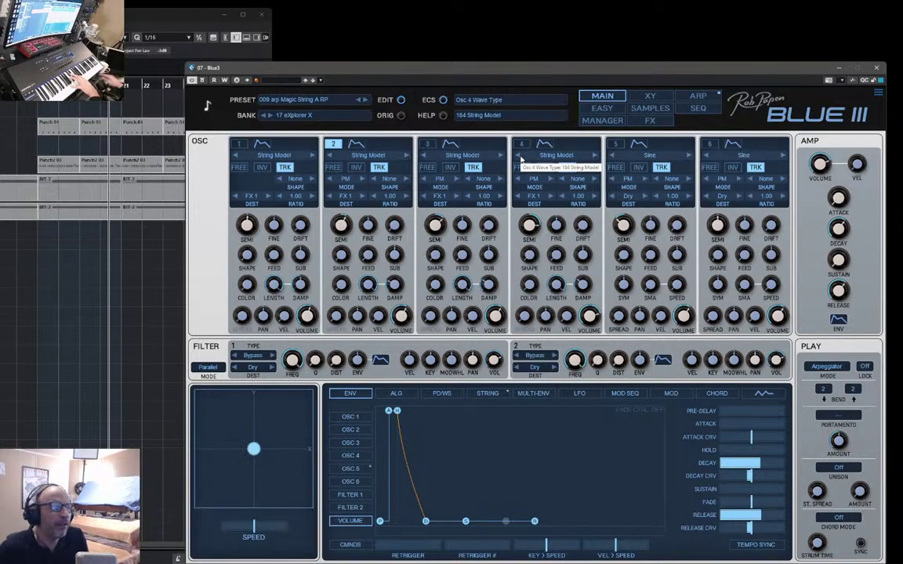
click(427, 143)
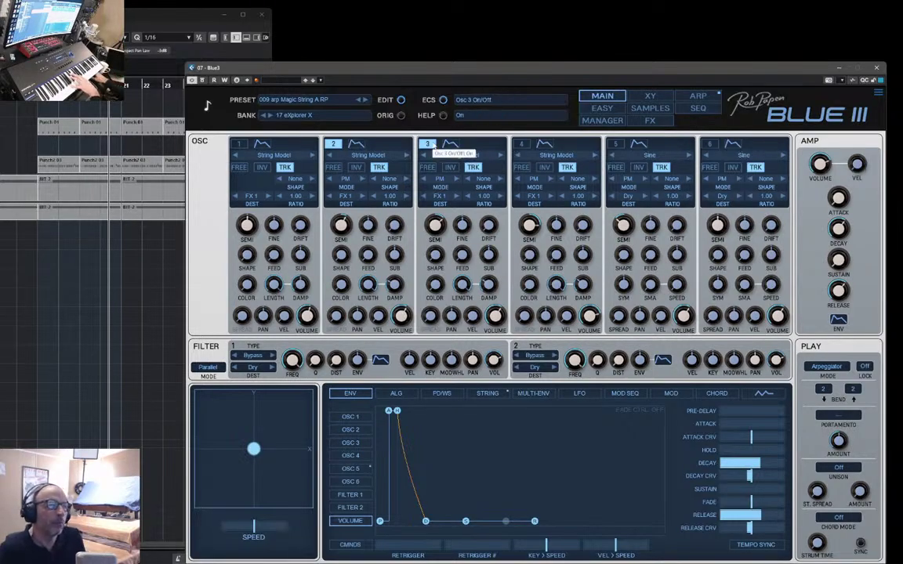
click(521, 144)
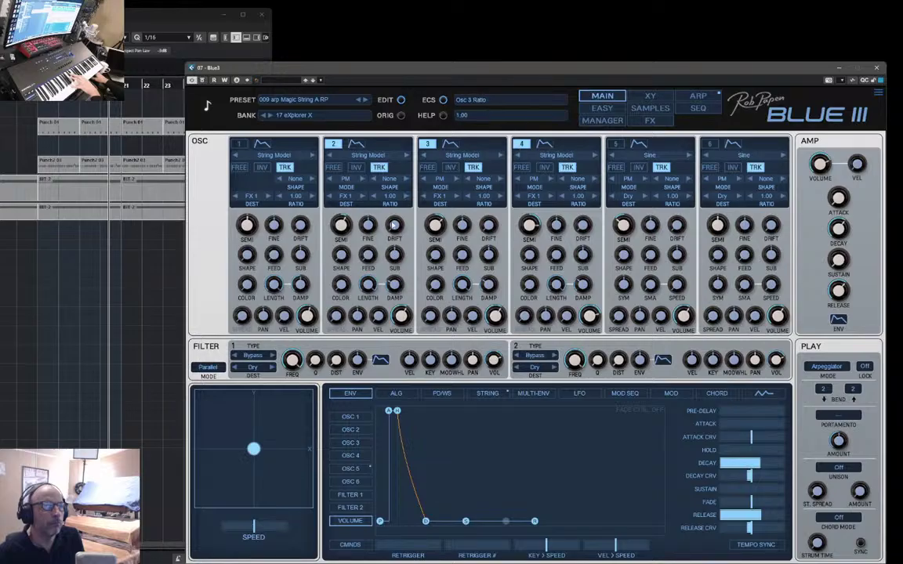
click(239, 145)
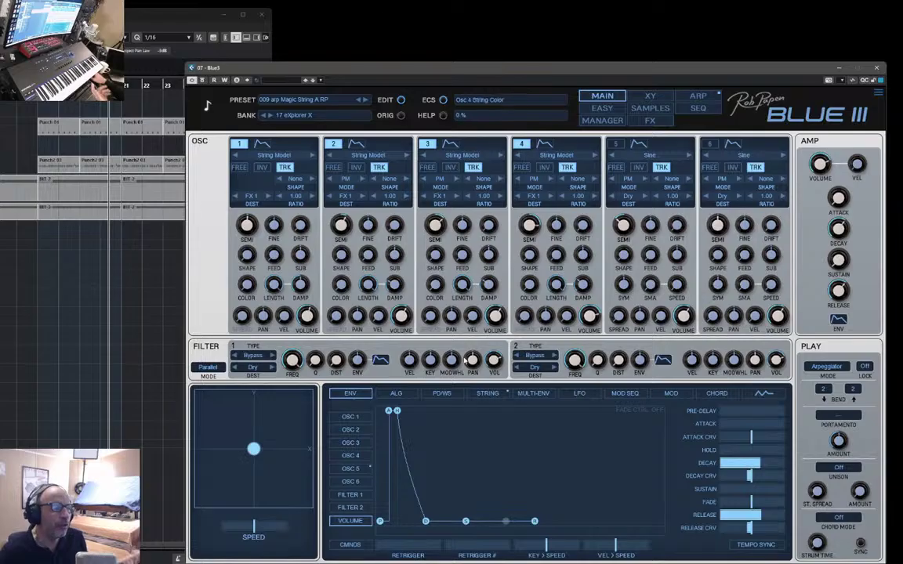
- Examine the modulation matrix for the layer sources and oscillator volume destinations of the Magic String preset
click(439, 394)
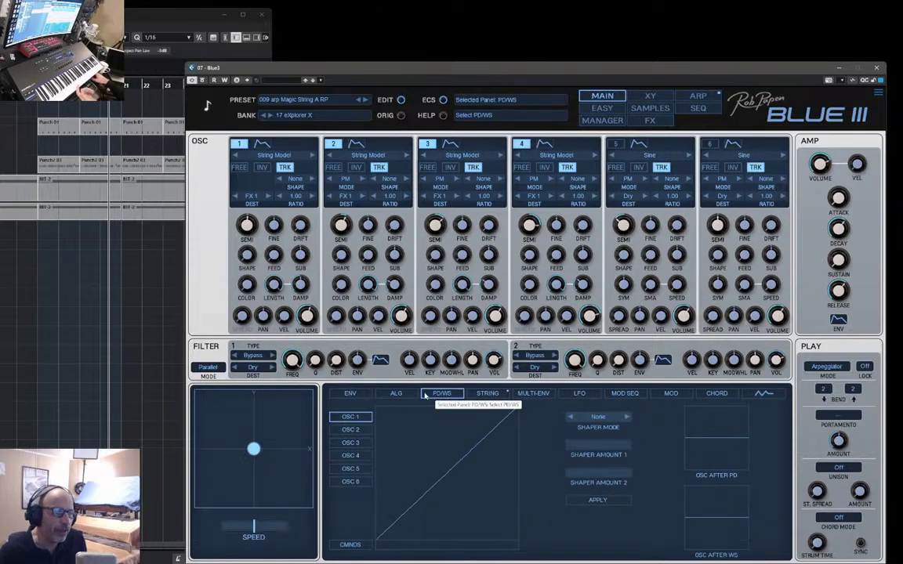
click(353, 394)
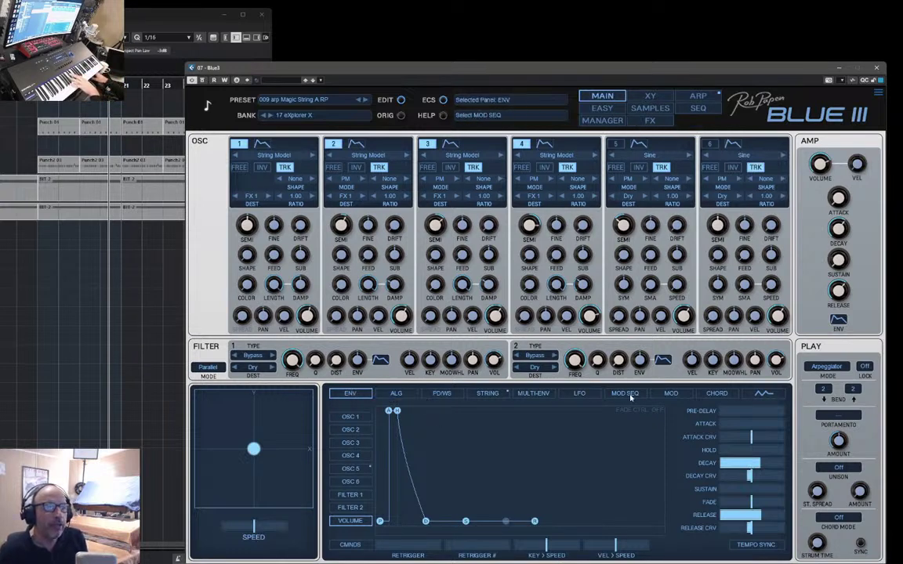
click(671, 394)
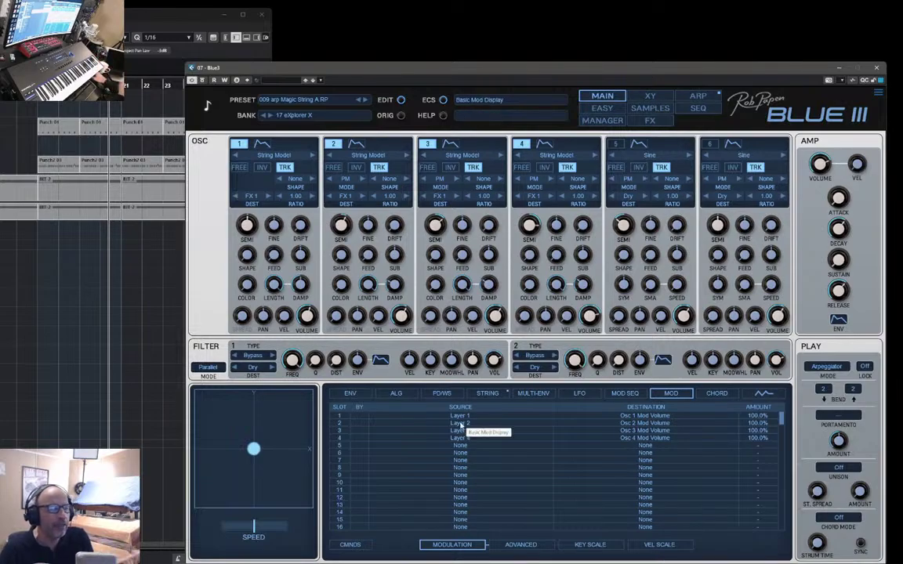
- Compare the key split and velocity split curves of the sample layers, and return to the oscillator overview
click(650, 109)
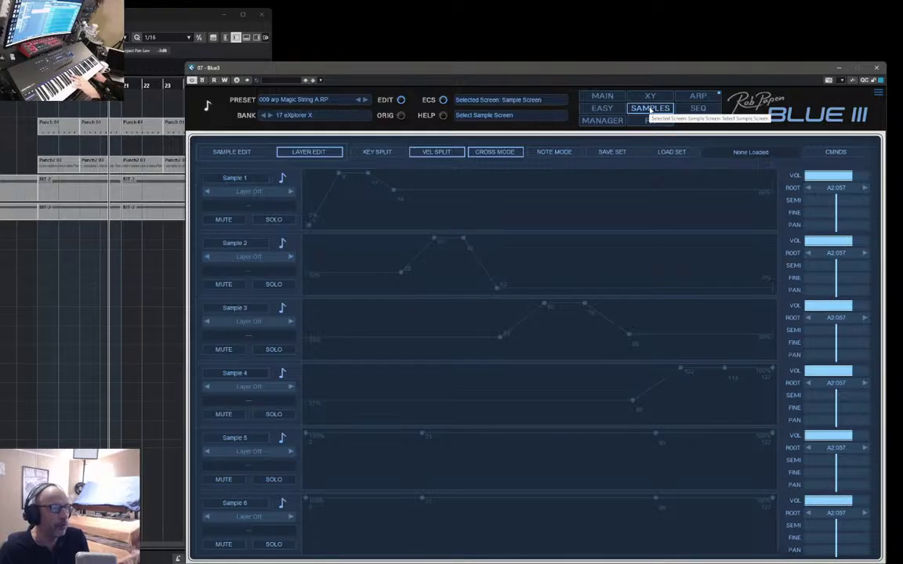
click(379, 153)
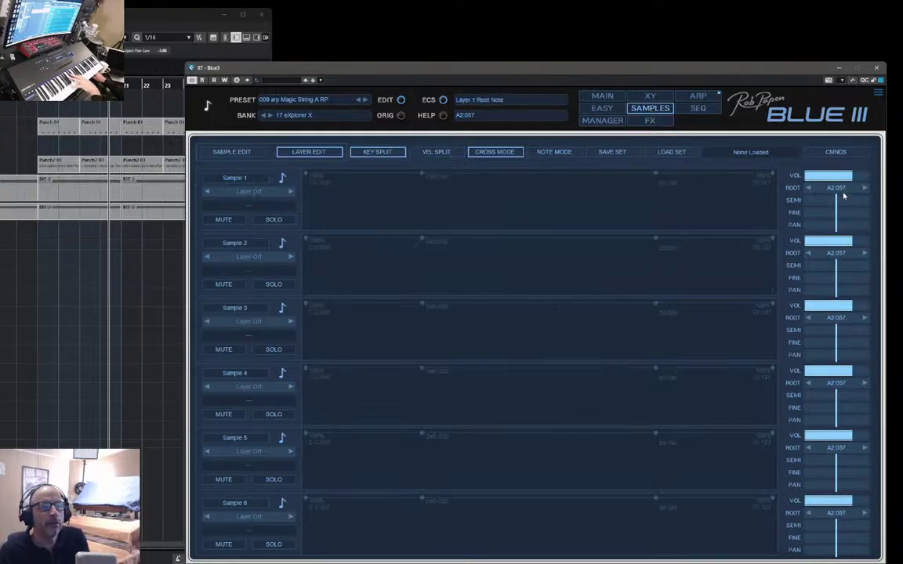
click(437, 153)
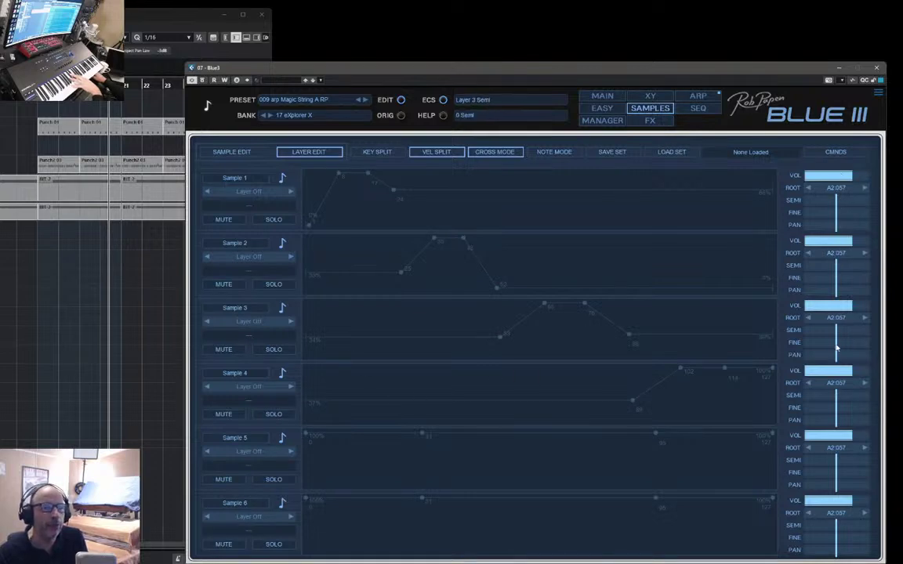
click(595, 96)
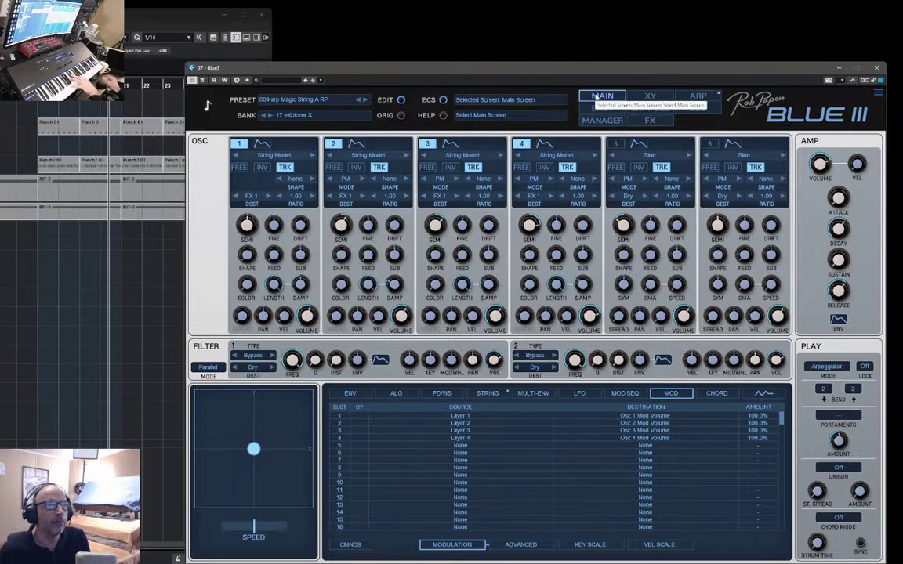
- Load the preset "syn PluckDaVox A RP" and display its FM algorithm below the oscillators
click(602, 120)
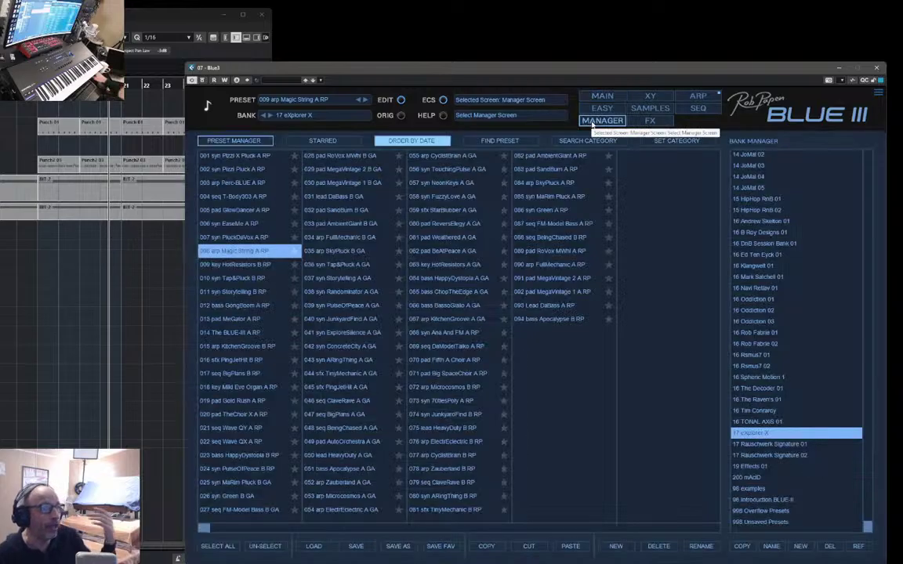
click(239, 239)
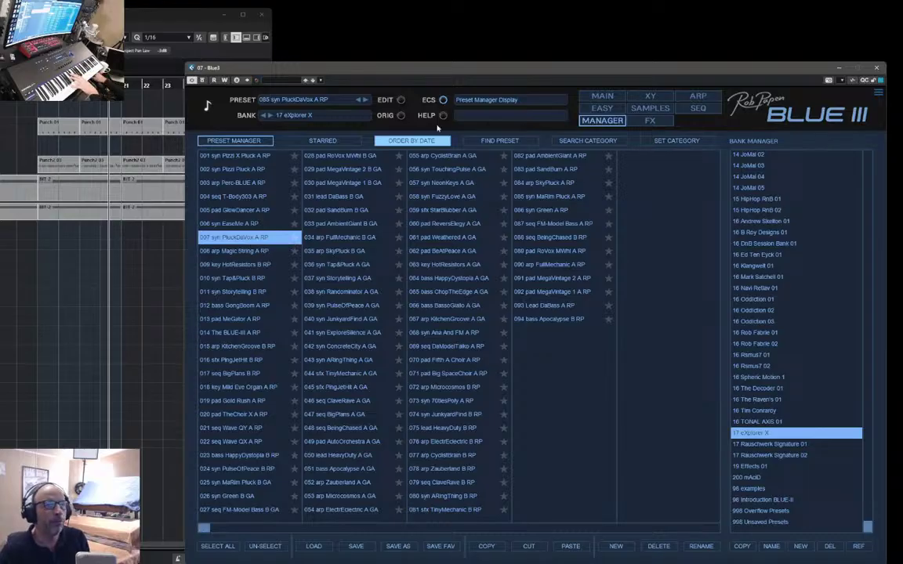
click(590, 100)
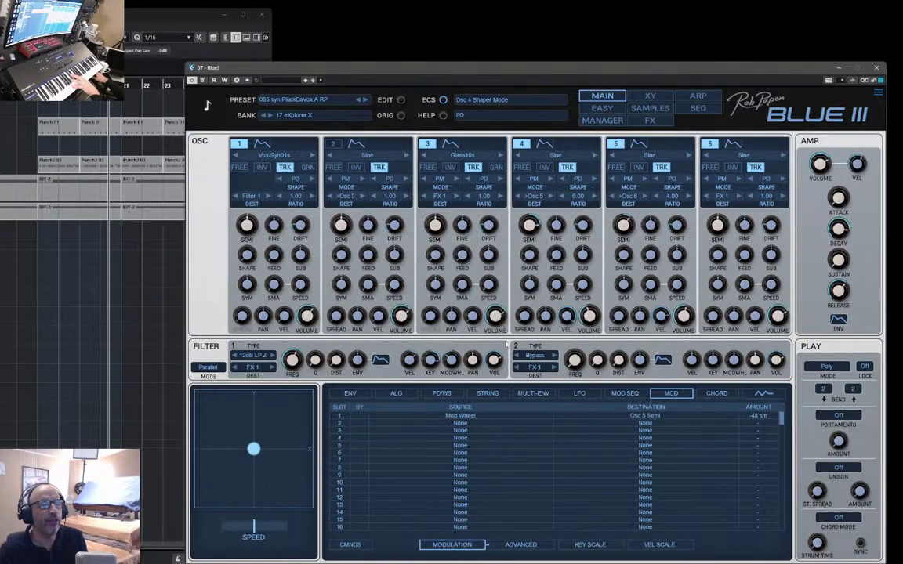
click(400, 396)
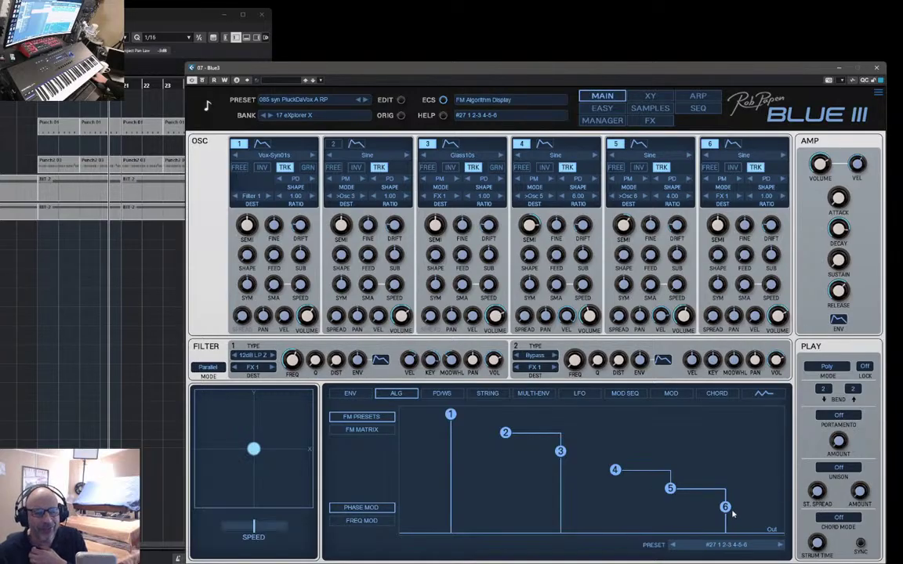
- Isolate oscillators 4, 5 and 6 by switching off oscillators 1 and 3, and re-enable both
click(239, 143)
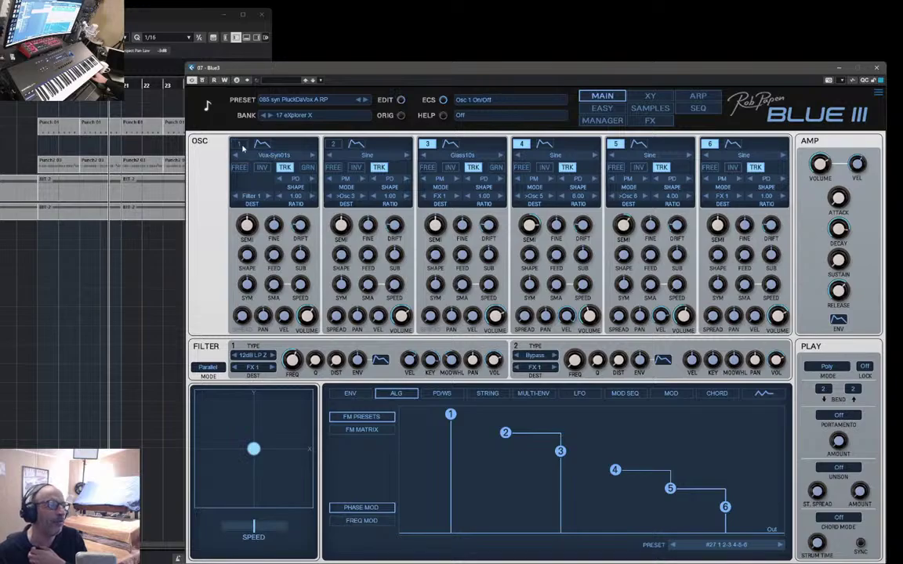
click(428, 144)
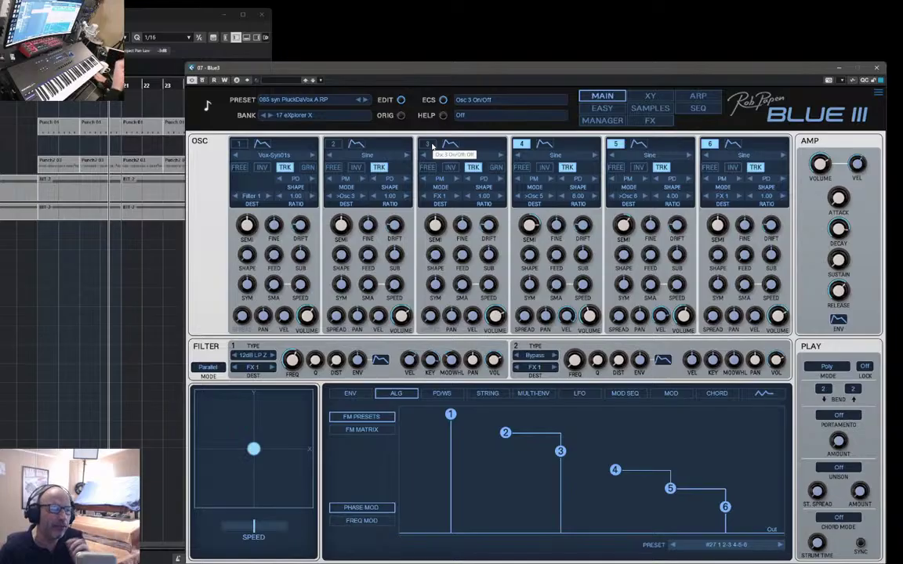
click(427, 144)
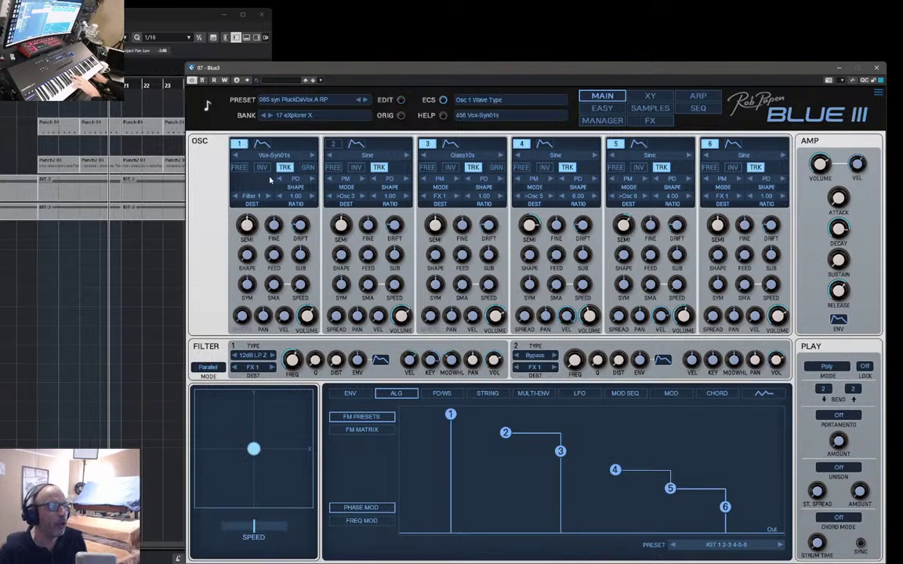
- Isolate the Vox-Syn01s sound of oscillator 1 by switching off oscillators 3 and 6, and re-enable both
click(428, 145)
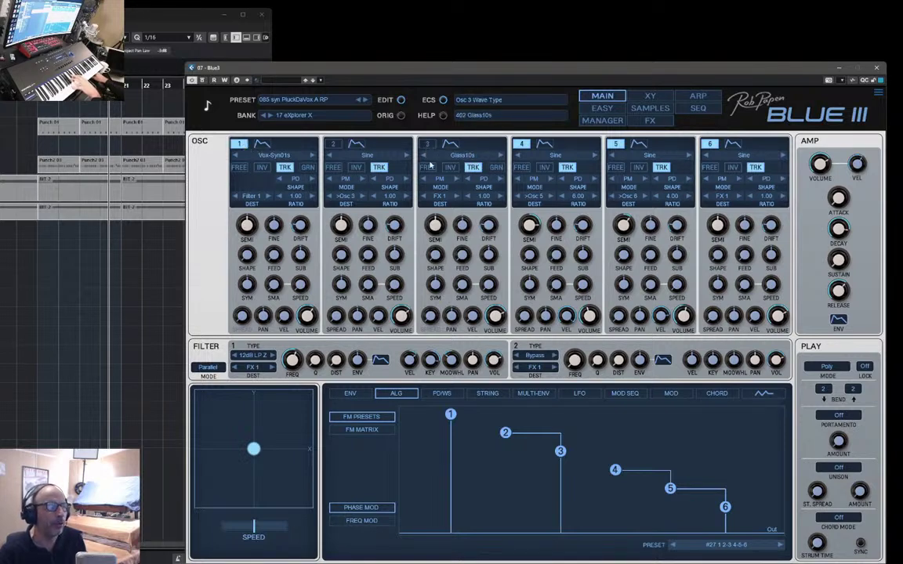
click(709, 145)
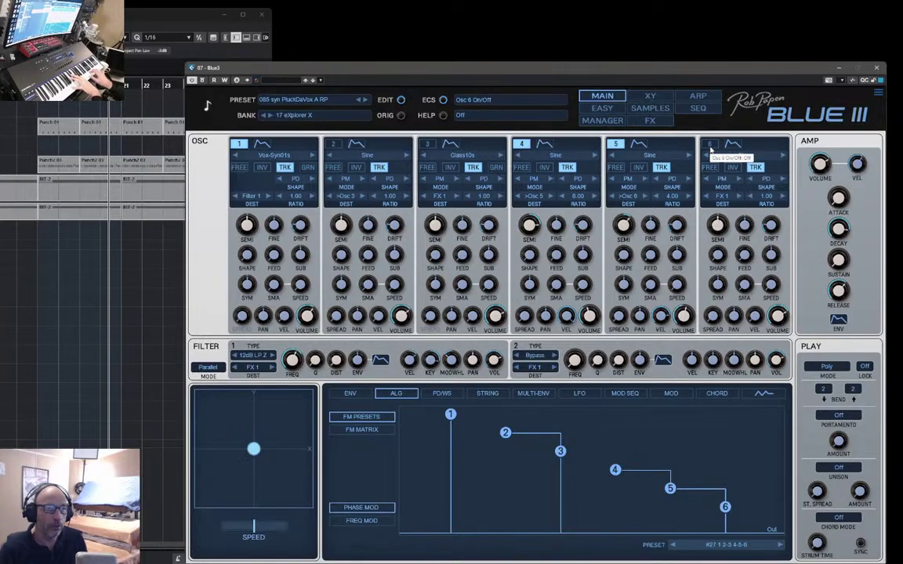
click(427, 145)
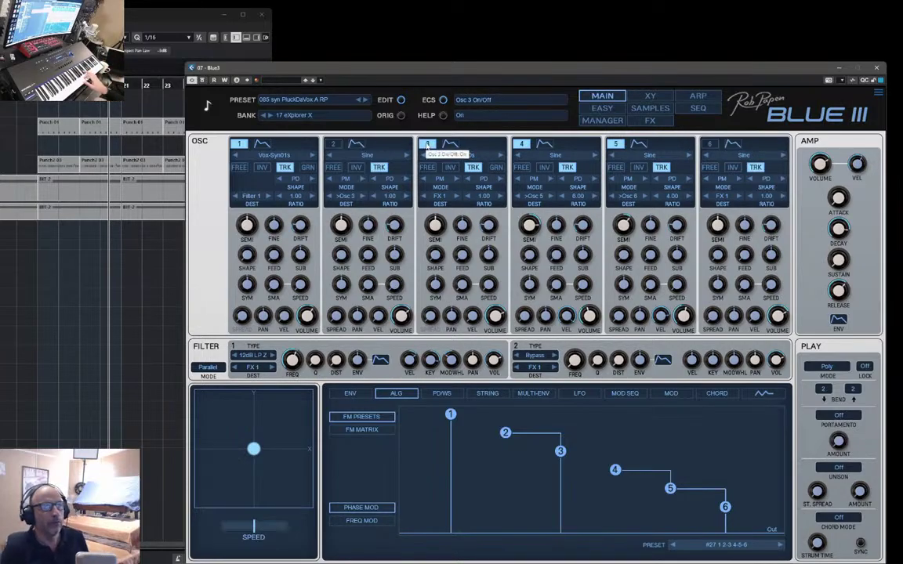
click(709, 145)
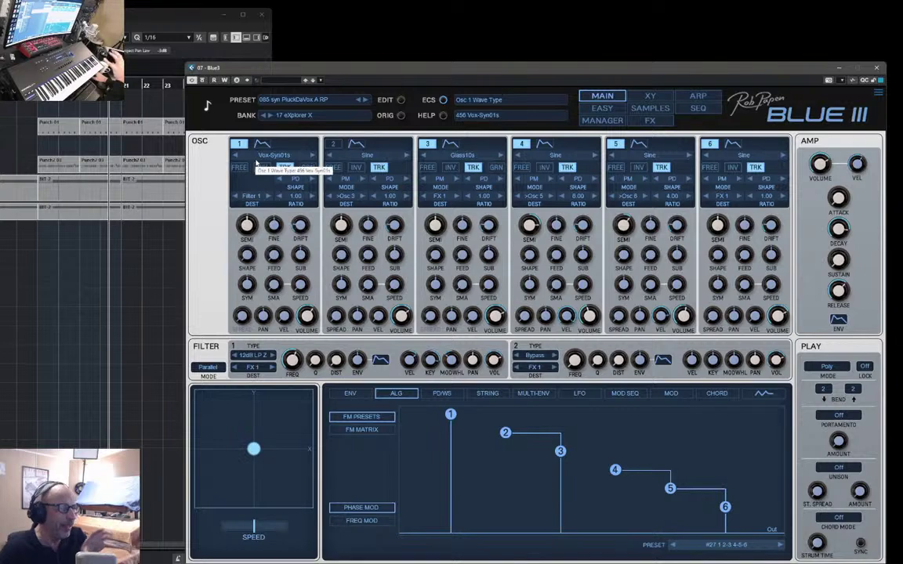
- Load the preset "syn EaseMe A RP" and display its oscillator overview
click(602, 121)
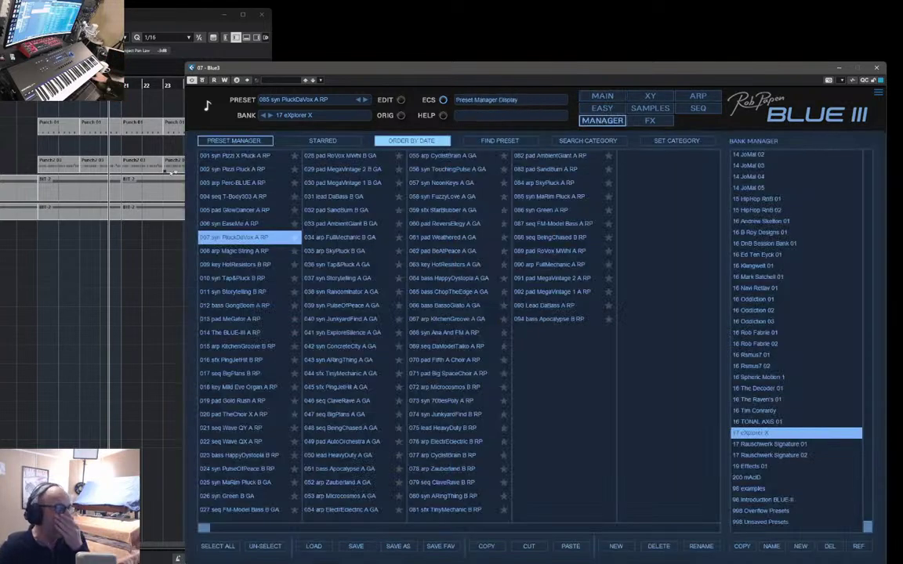
click(237, 225)
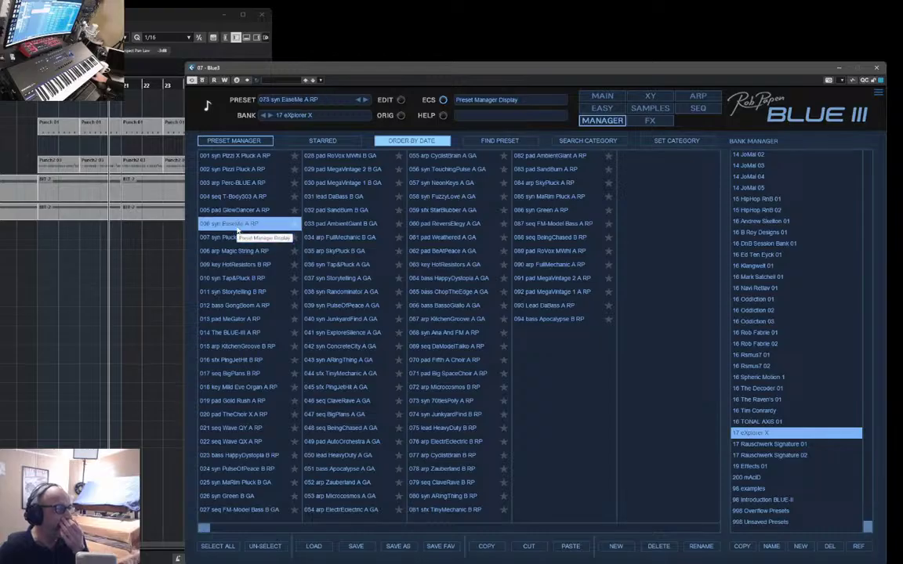
click(602, 96)
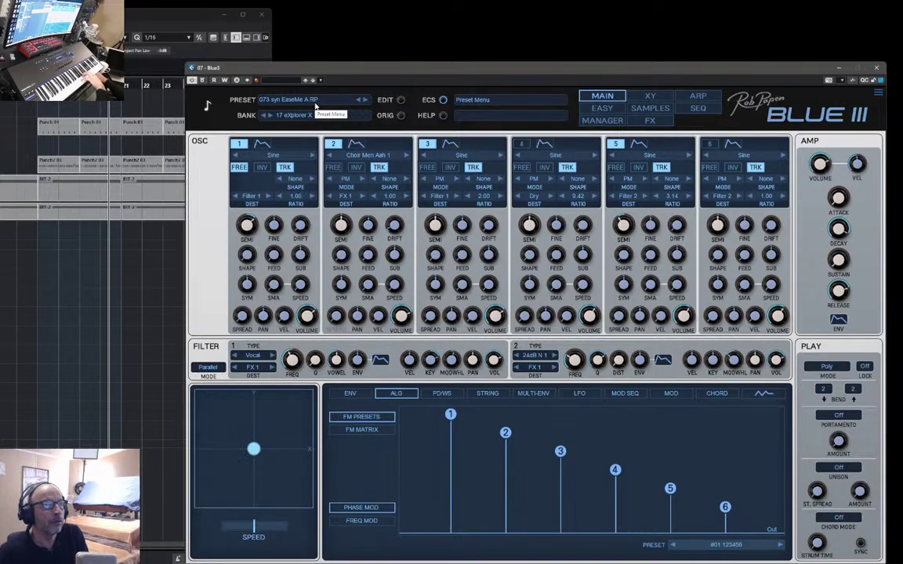
- Load the preset "pad GlowDancer A RP" and display its oscillator overview
click(602, 119)
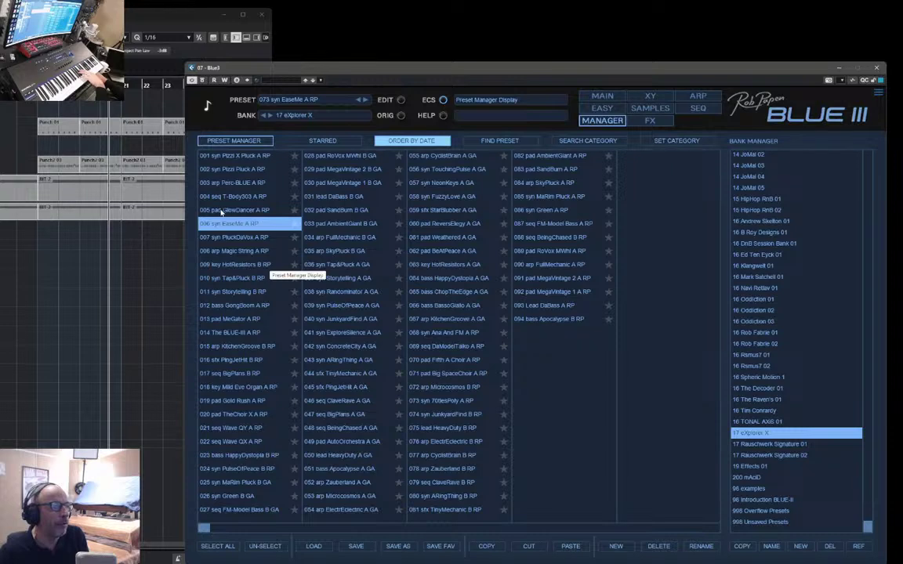
click(227, 210)
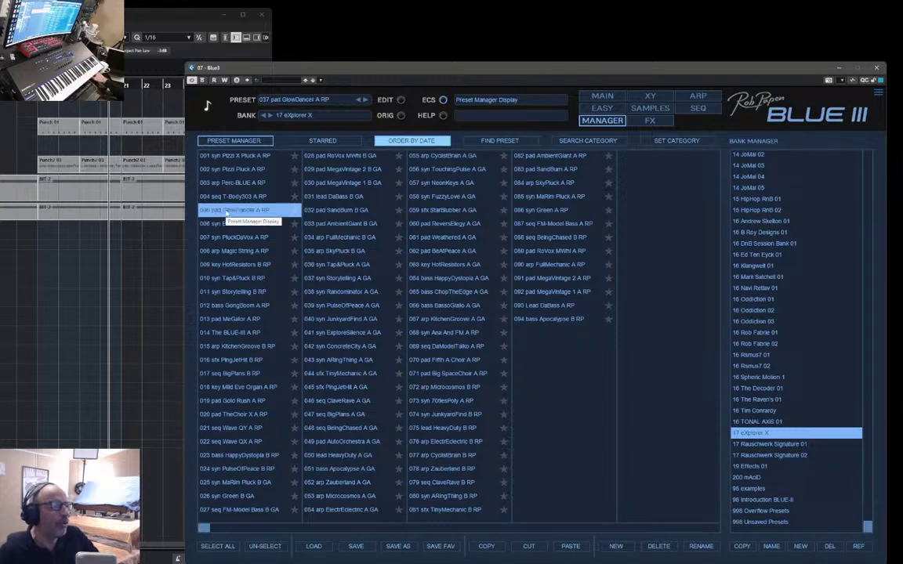
click(601, 96)
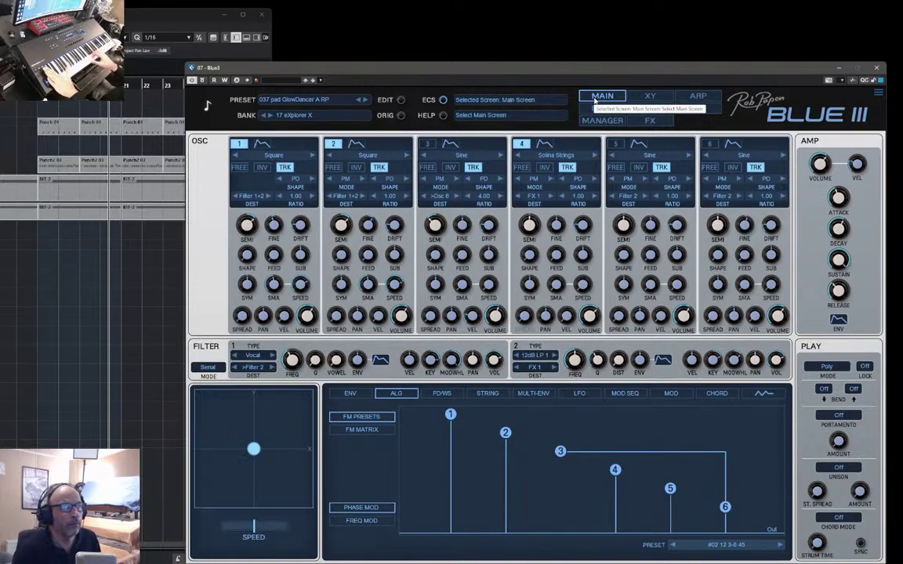
- Load the preset "seq T-Body303 A RP" and display its oscillator overview
click(602, 120)
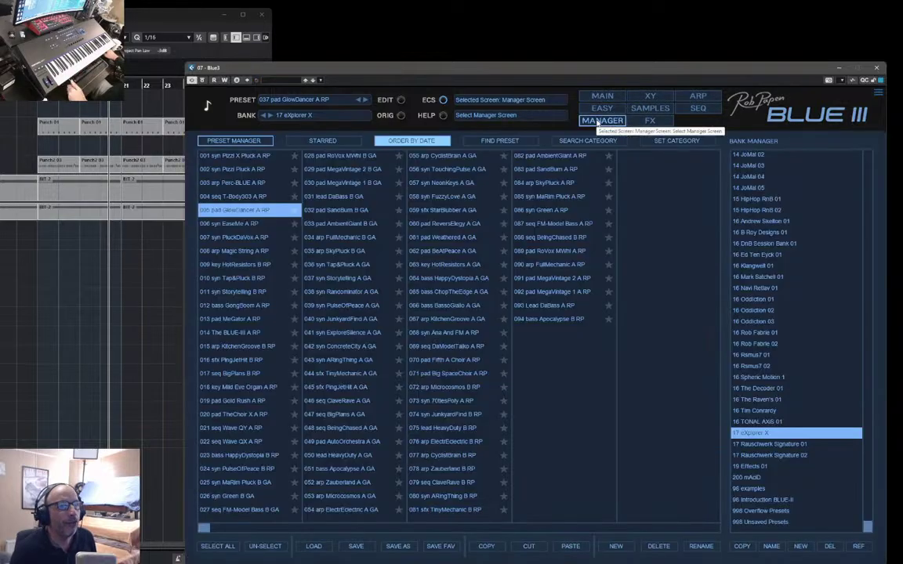
click(251, 197)
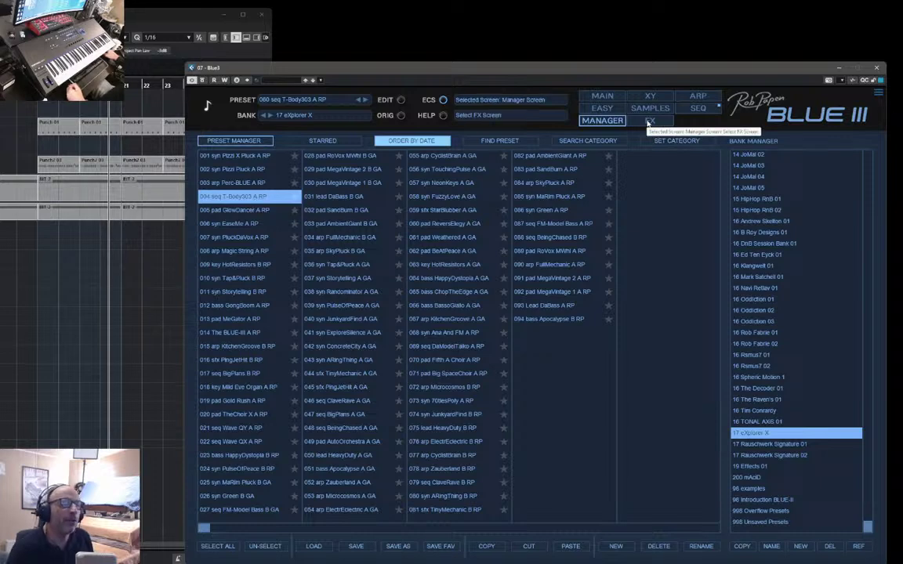
click(611, 98)
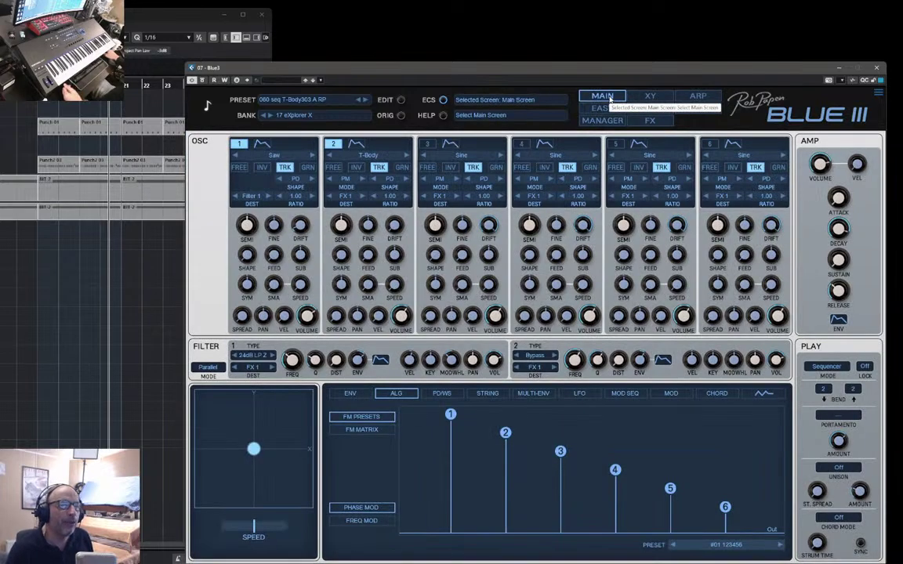
- Examine the preset's 32-step sequencer pattern and its Saw and T-Body oscillators, switching between the sequencer and the oscillator overview
click(700, 110)
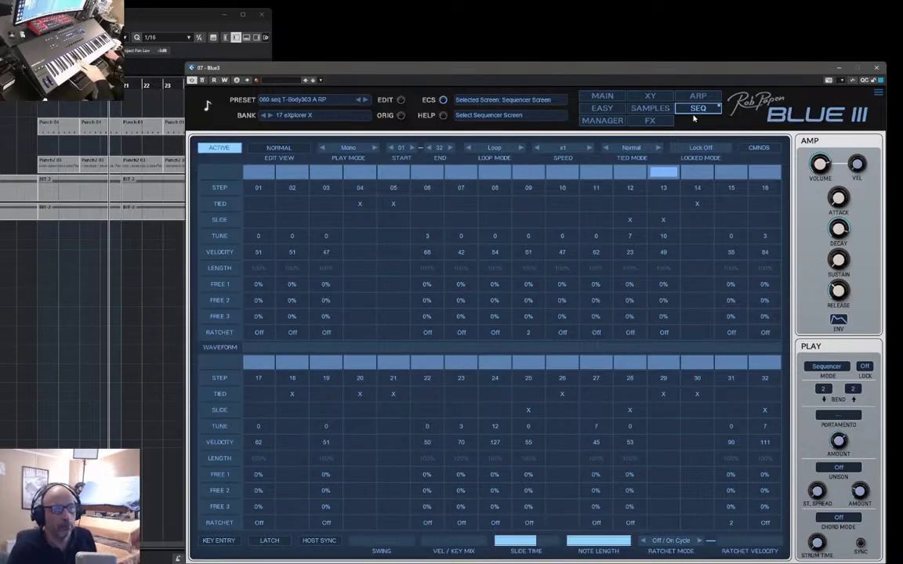
click(610, 97)
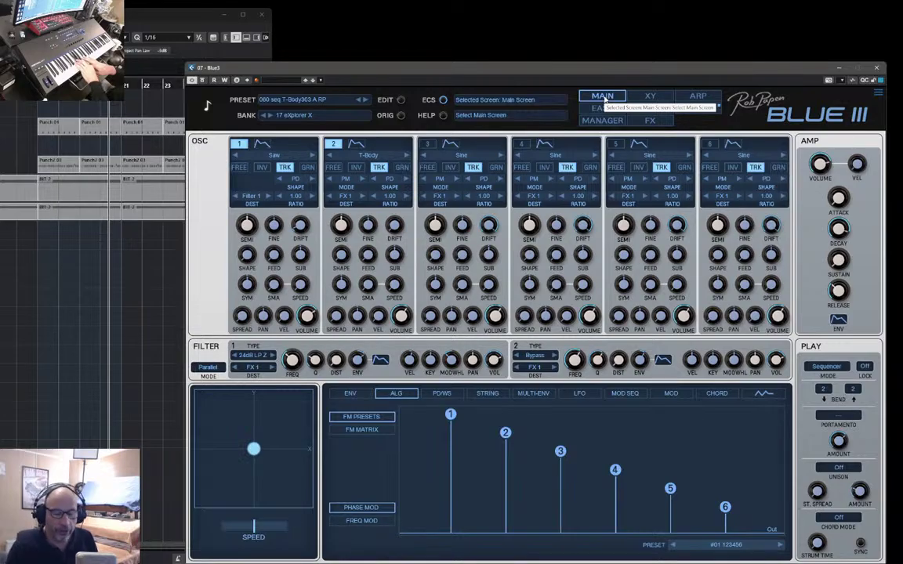
mouse_move(253, 448)
mouse_down()
mouse_move(261, 443)
mouse_move(251, 419)
mouse_move(296, 441)
mouse_move(269, 480)
mouse_move(226, 469)
mouse_move(223, 409)
mouse_move(208, 398)
mouse_move(290, 415)
mouse_move(253, 450)
mouse_up()
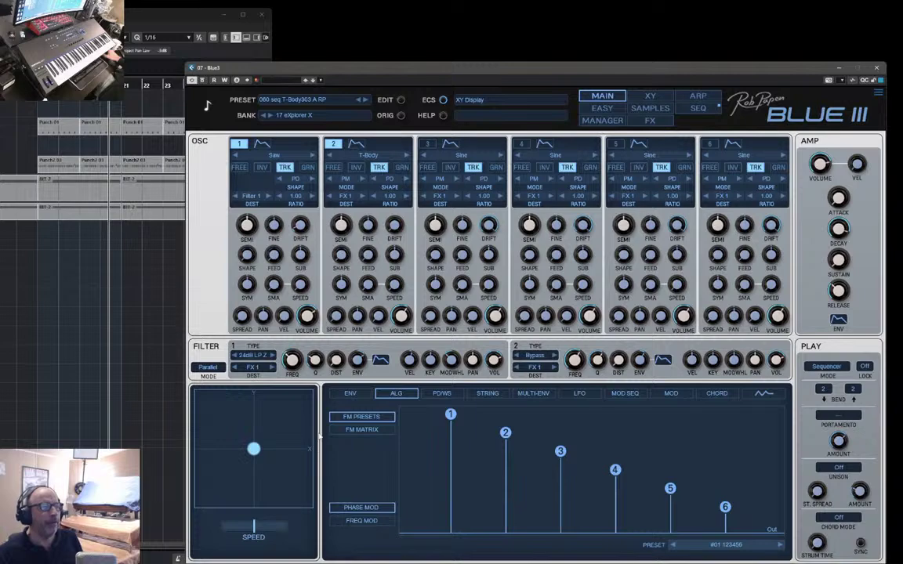
click(697, 108)
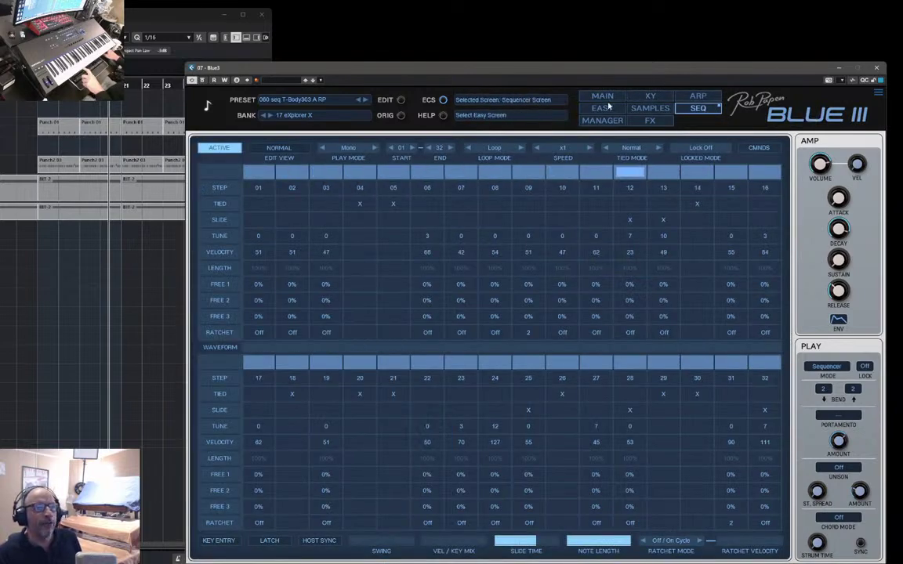
click(602, 108)
click(605, 96)
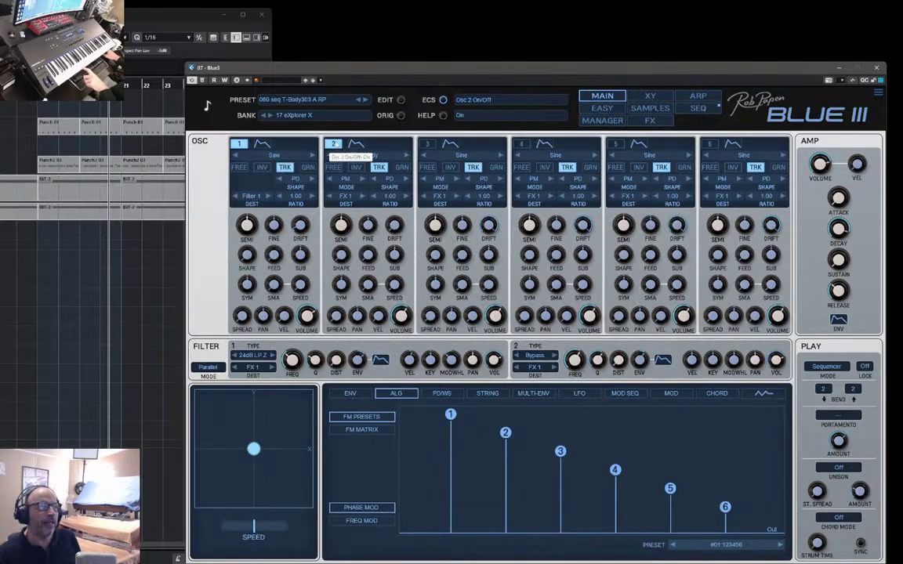
click(239, 145)
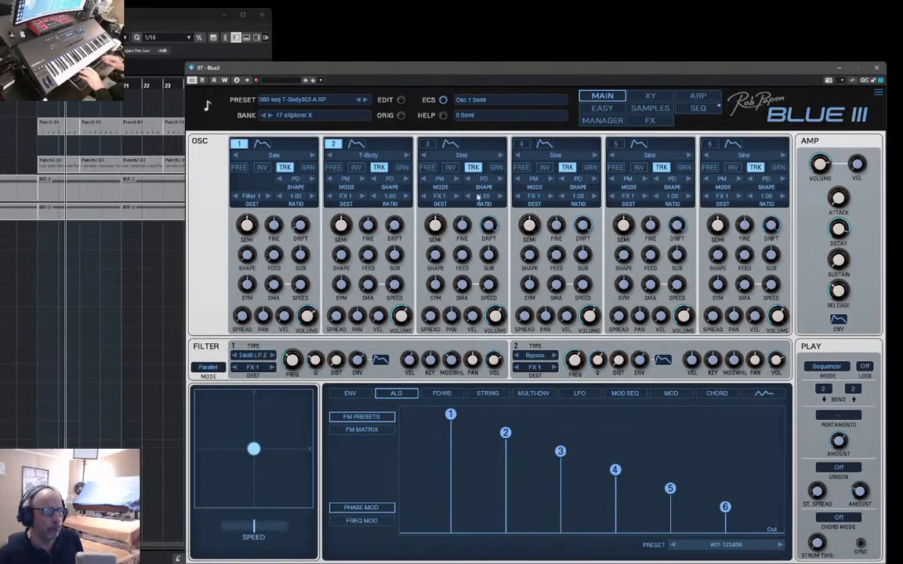
- Set sequencer step 9's tune to 10, and give step 10 a tune of 12, velocity 65 and a slide instead of a tie
click(697, 108)
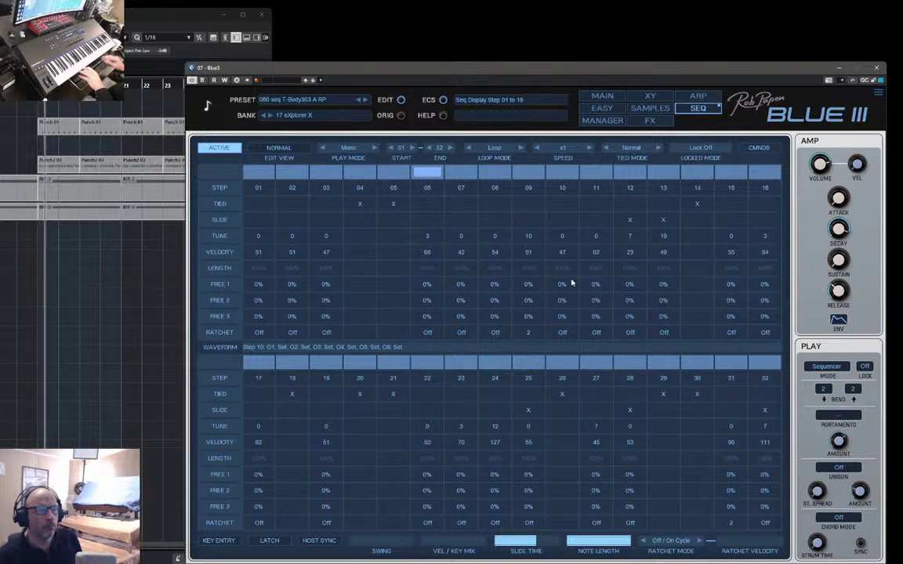
mouse_move(571, 244)
mouse_down()
mouse_move(571, 232)
mouse_move(568, 252)
mouse_up()
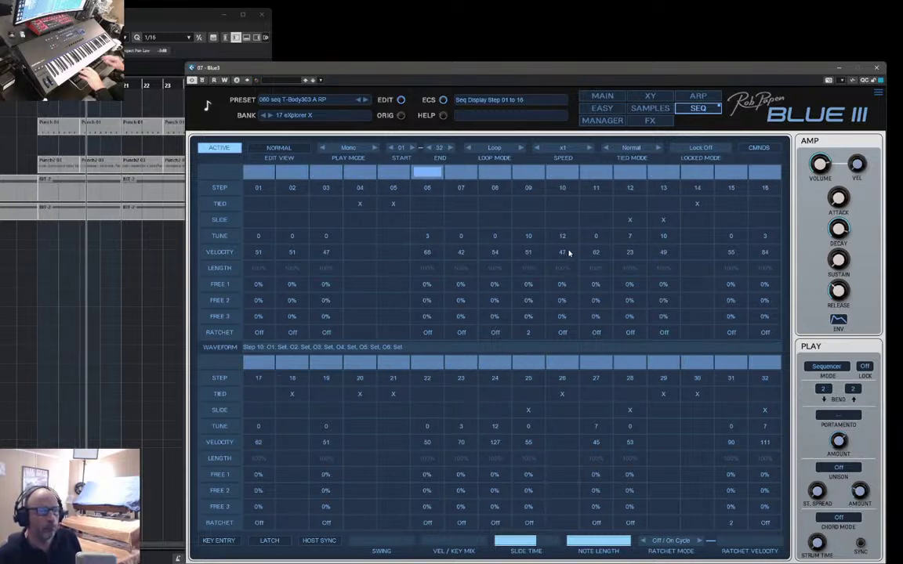
click(562, 204)
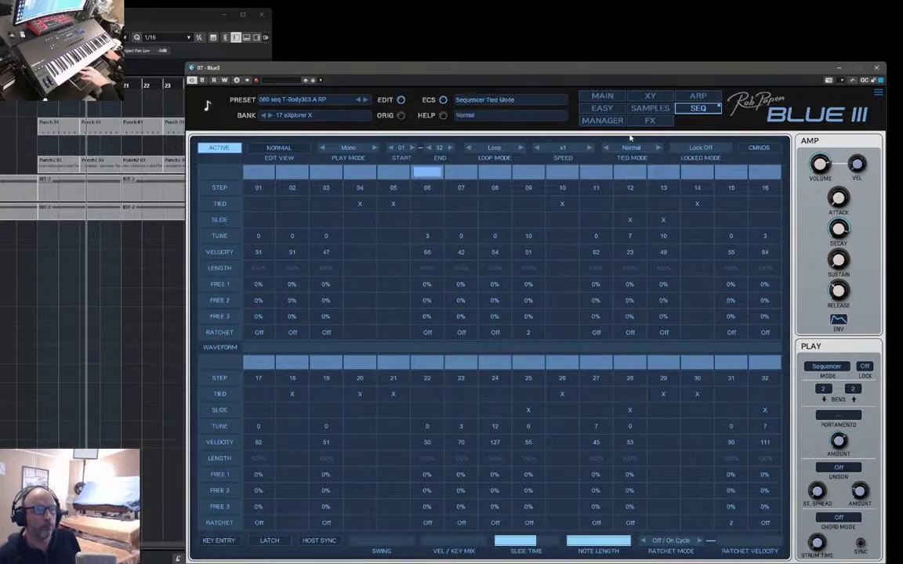
click(562, 204)
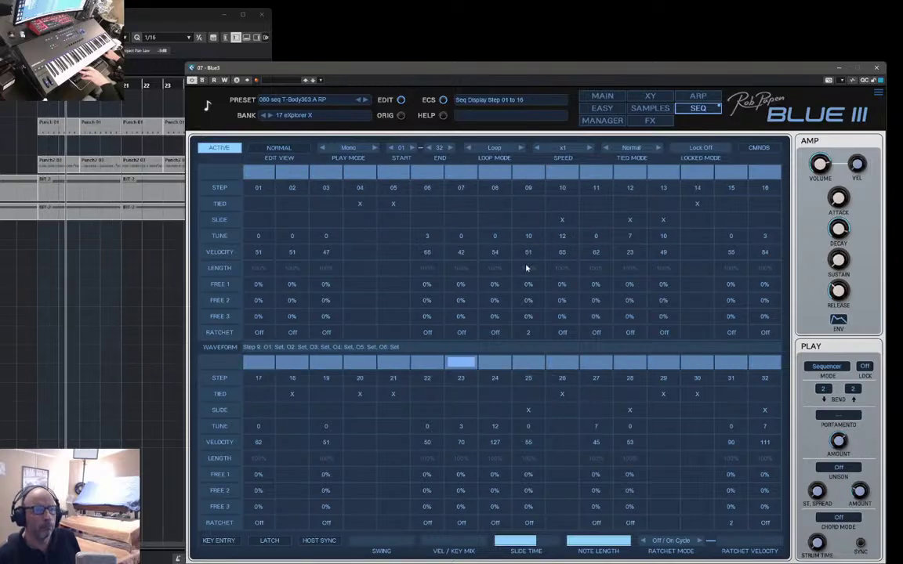
- Set the tune of sequencer step 9 to 12 and slightly increase the slide time
drag(539, 238, 537, 259)
double_click(538, 252)
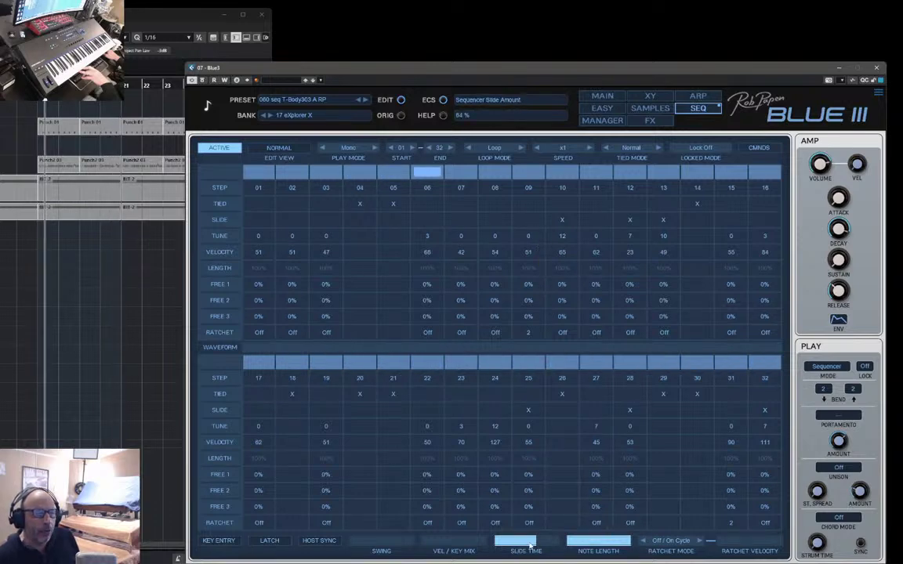
drag(537, 541, 545, 544)
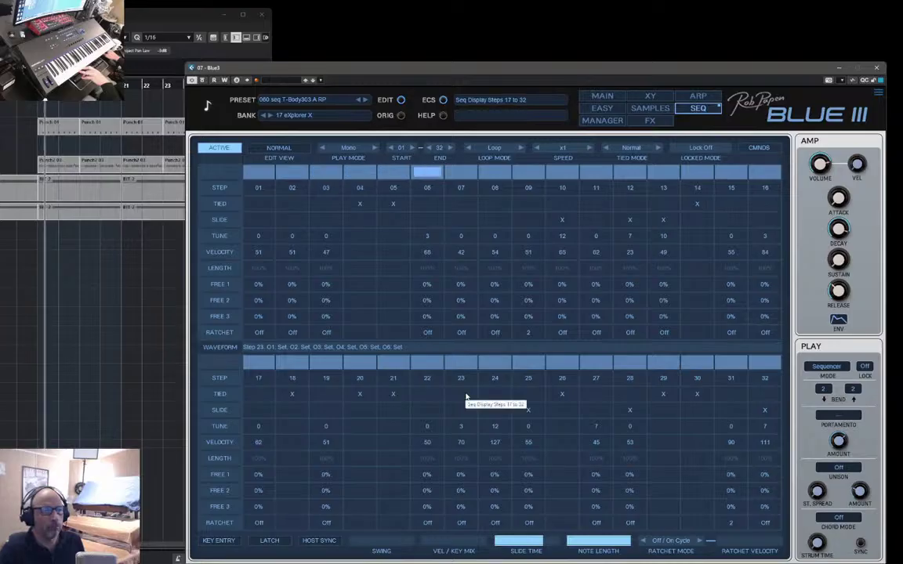
- Show the sequencer's wave view and set oscillator 2 to Off on steps 2, 9, 13 and 16
click(290, 148)
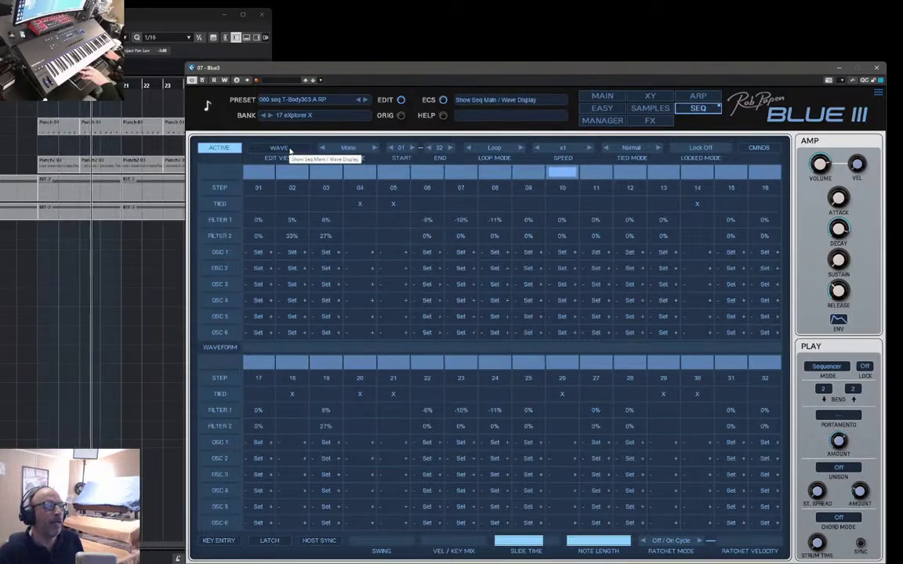
click(292, 269)
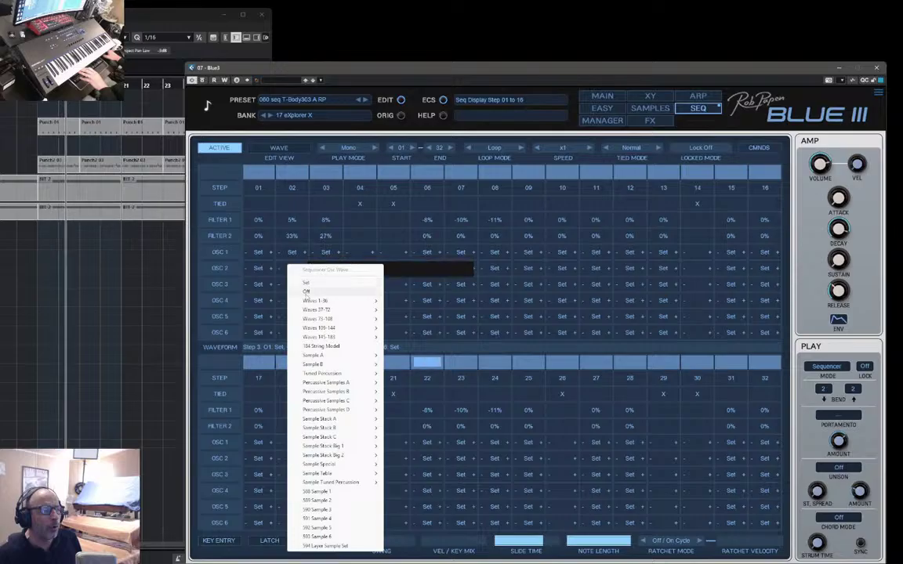
click(307, 292)
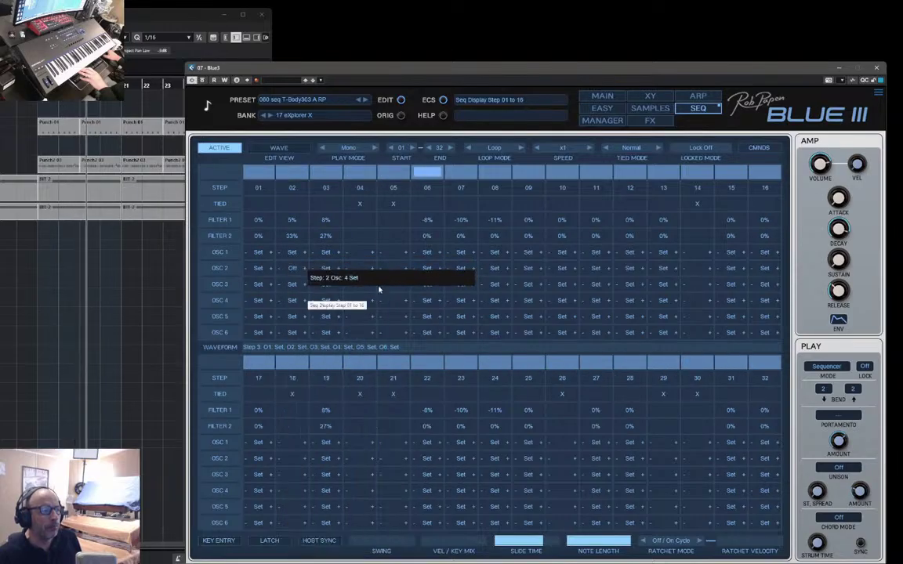
click(530, 268)
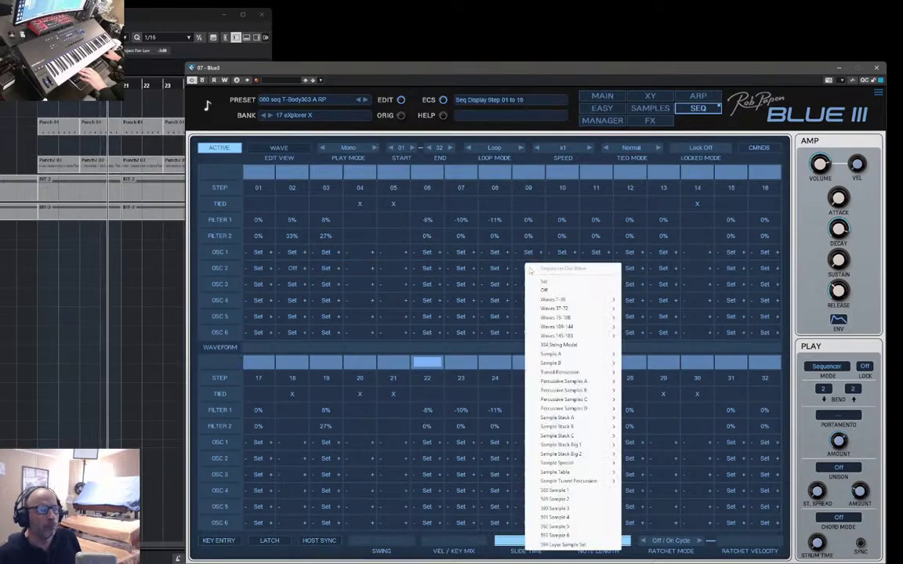
click(545, 290)
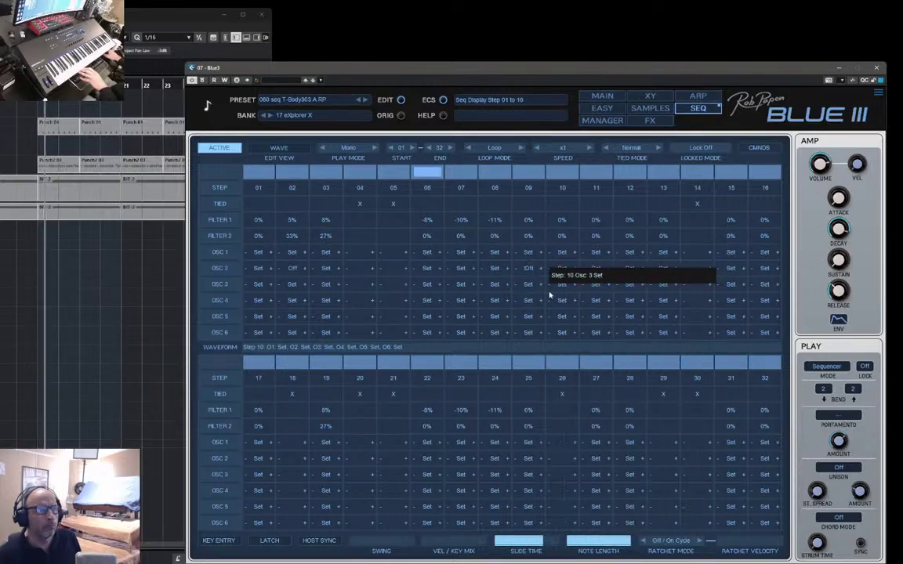
click(663, 279)
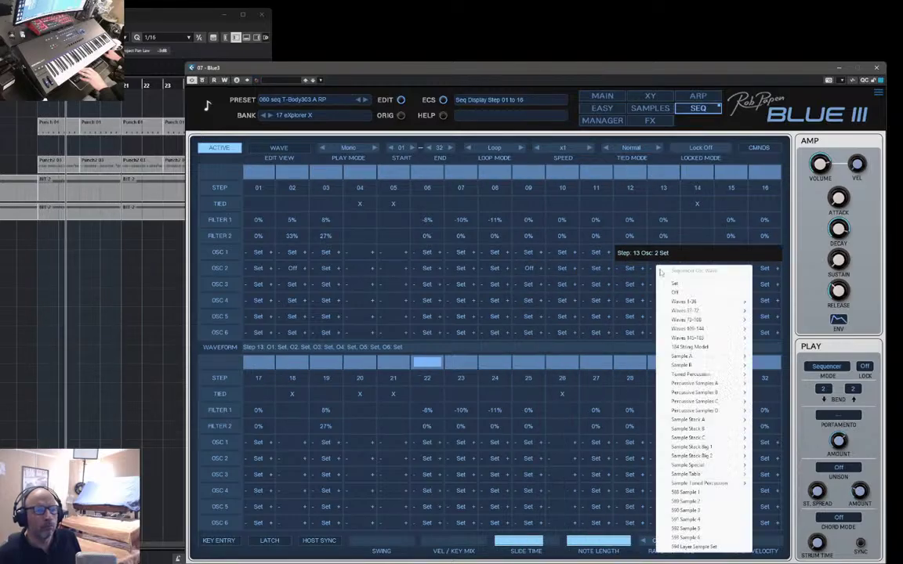
click(674, 291)
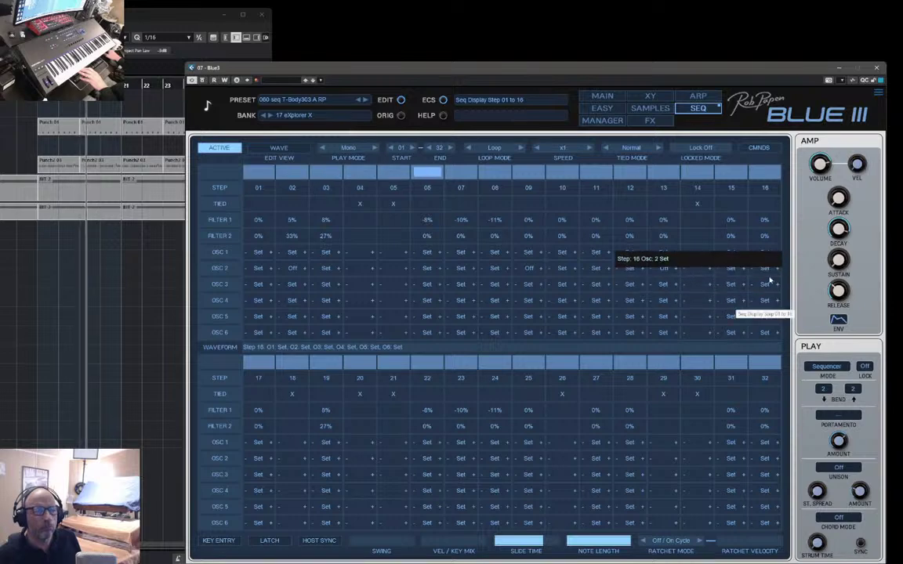
click(764, 272)
click(774, 289)
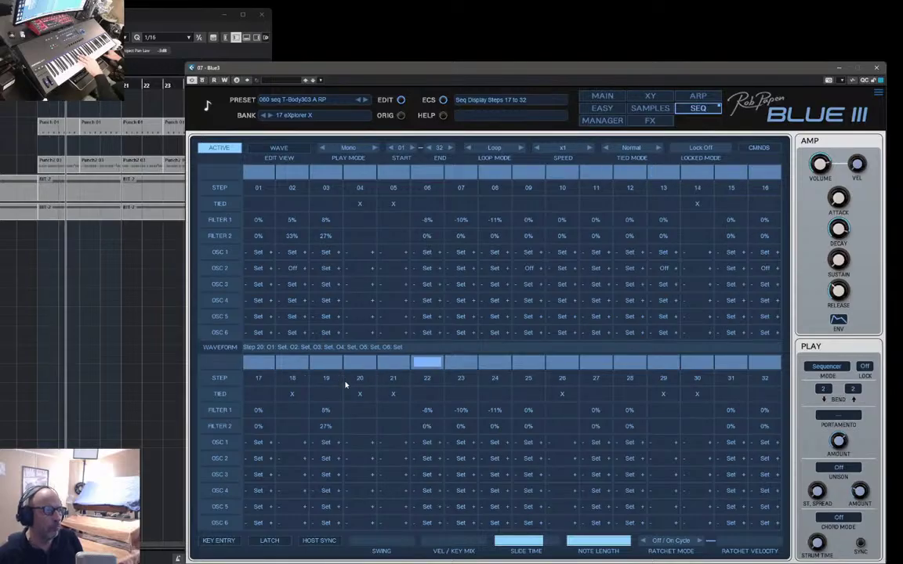
- Return to the oscillator overview and adjust the drift of oscillator 1
click(602, 96)
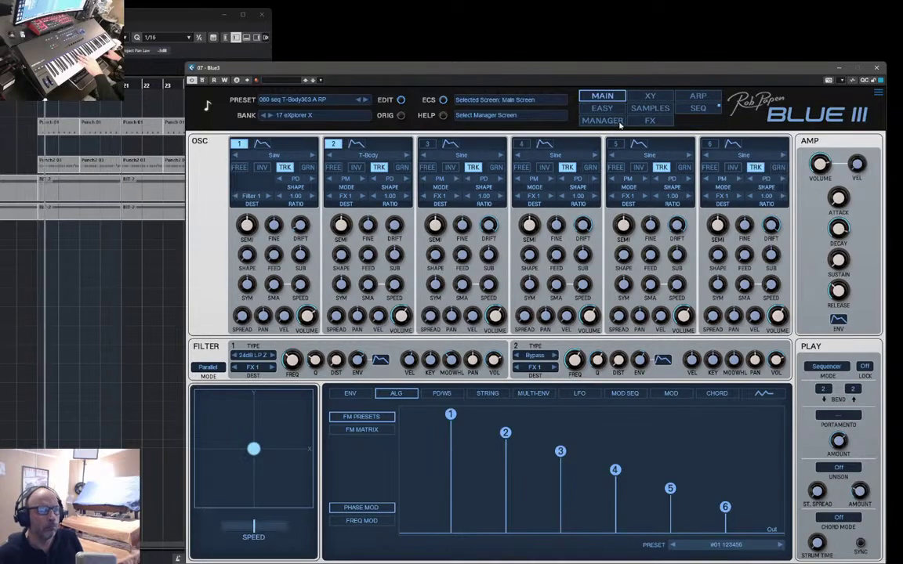
drag(302, 225, 303, 241)
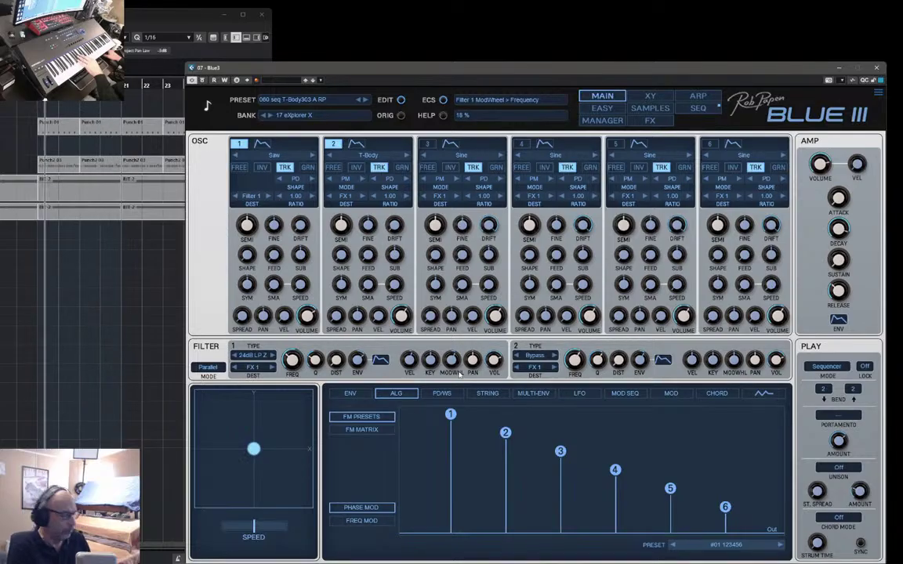
- In the effects section, adjust FX 2's mod wheel amount and set the Stereo Tape Delay's high-pass filter to 149 Hz
click(650, 120)
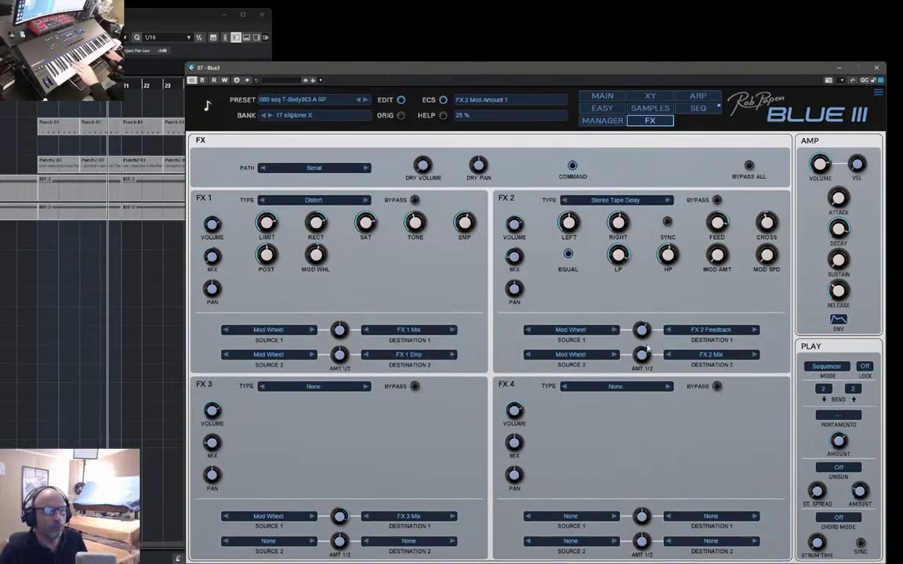
scroll(642, 357, down, 6)
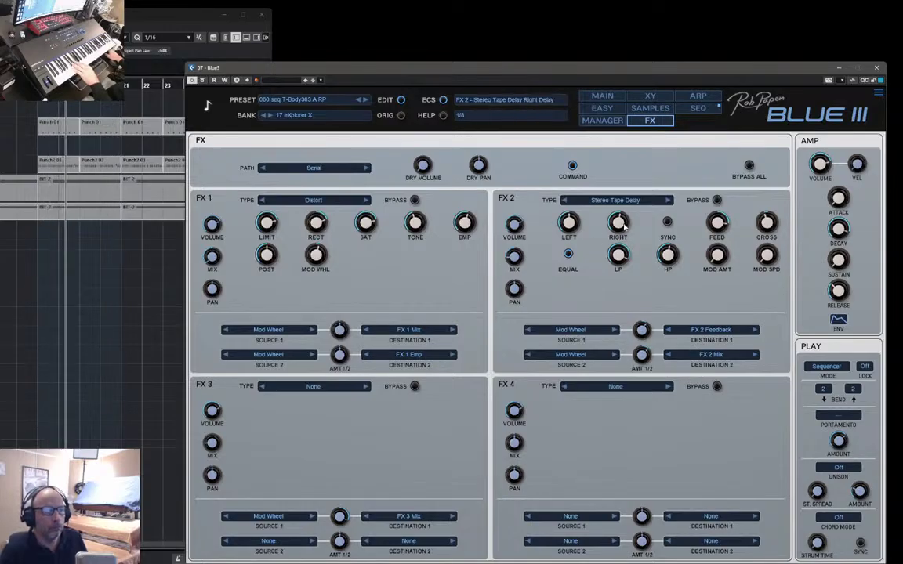
scroll(625, 227, down, 1)
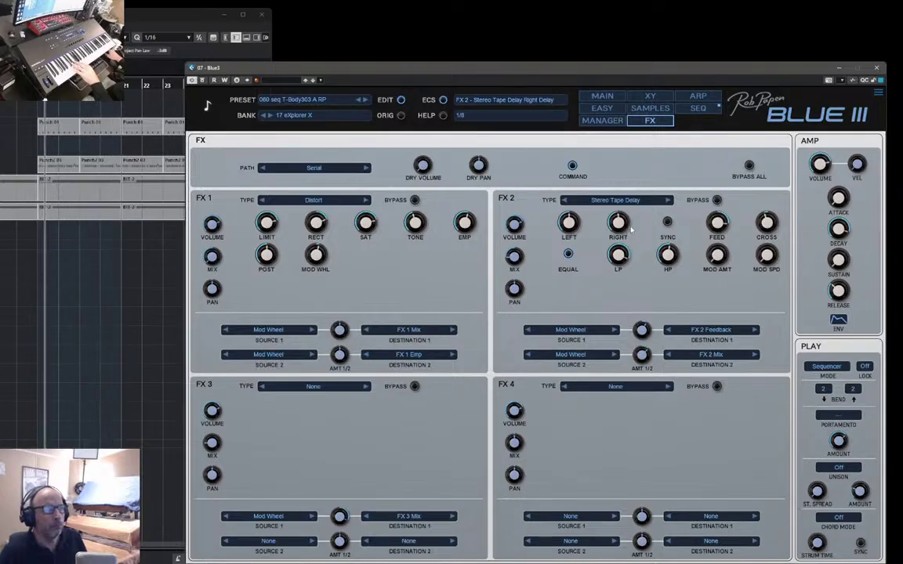
scroll(571, 224, up, 1)
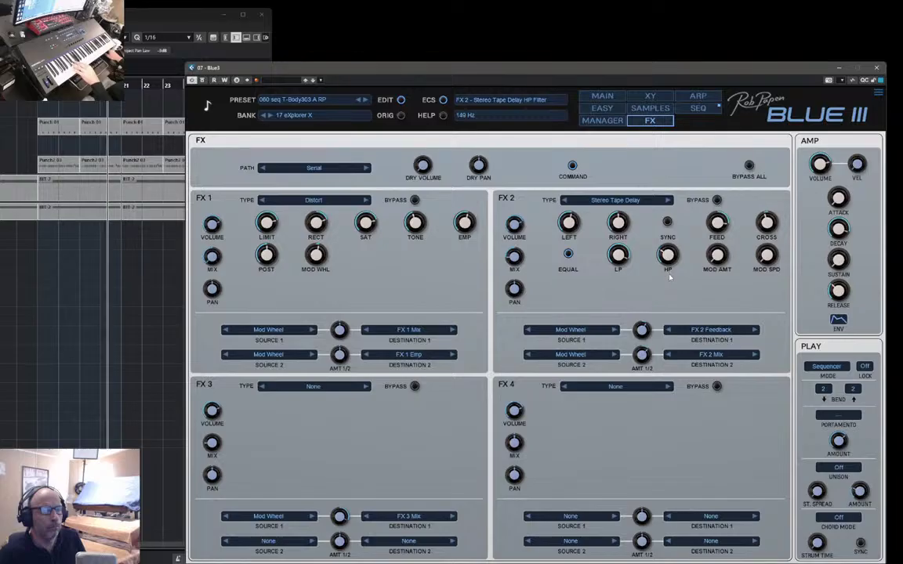
- Set the Stereo Tape Delay's low-pass filter to 11.0 kHz, adjust its feedback, and set FX 1's mix to 100% dry/45% wet
scroll(624, 266, down, 3)
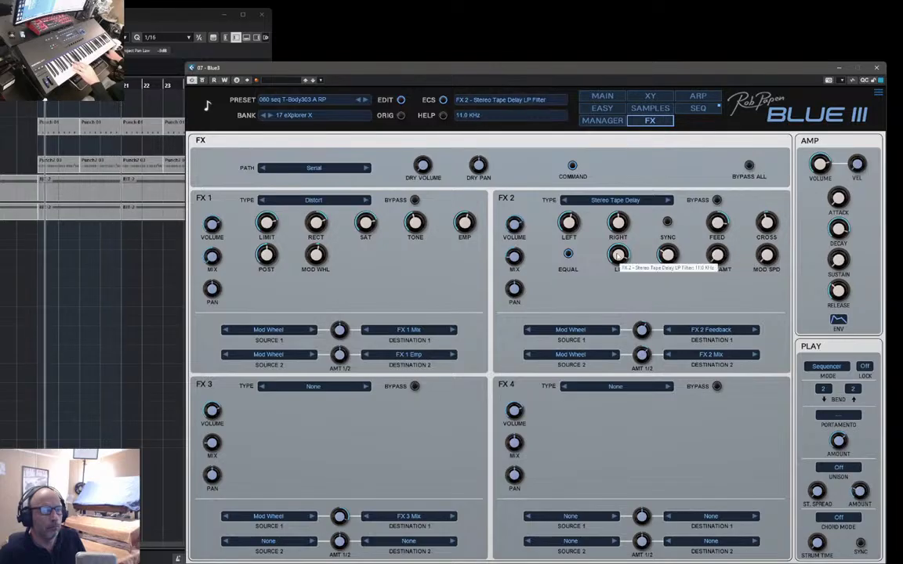
drag(722, 225, 725, 239)
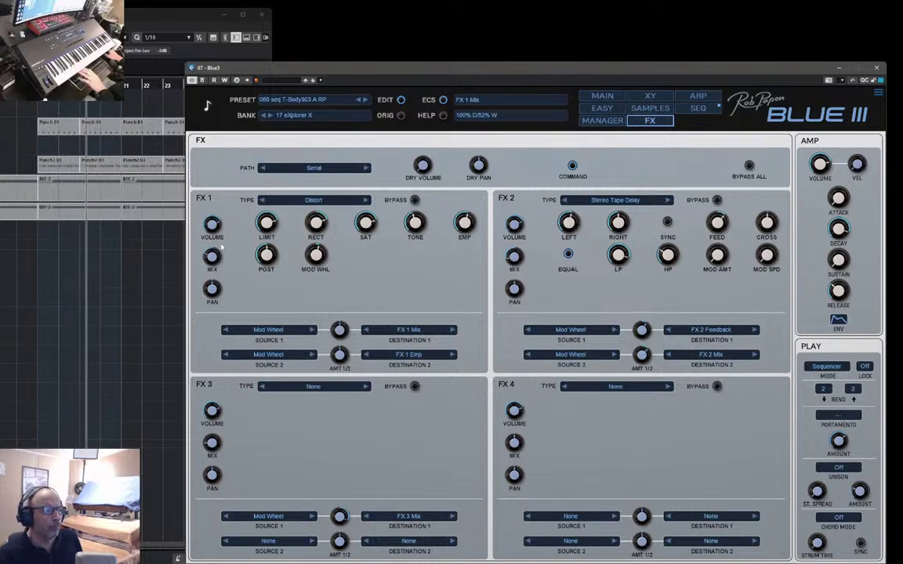
mouse_move(222, 248)
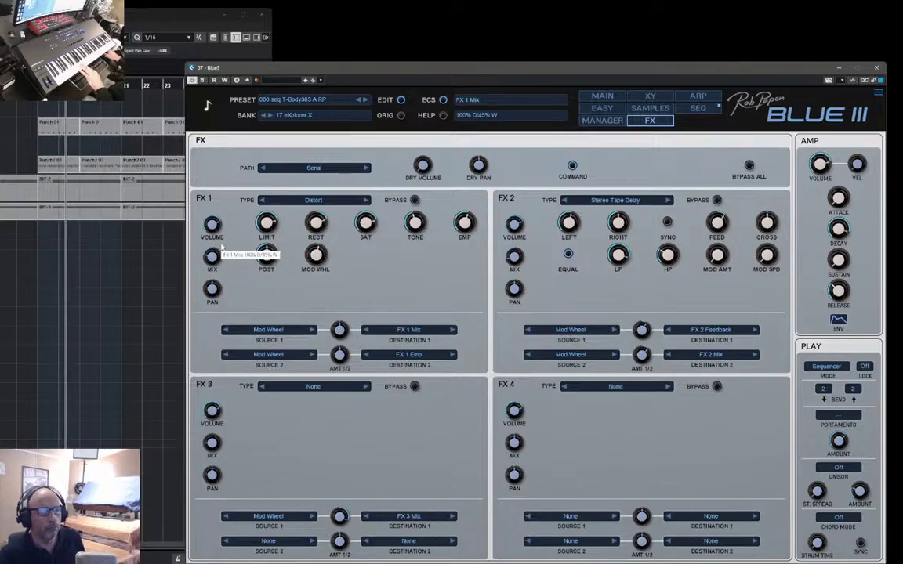
- Return to the main oscillator overview and save the edited seq T-Body303 A RP preset
click(582, 96)
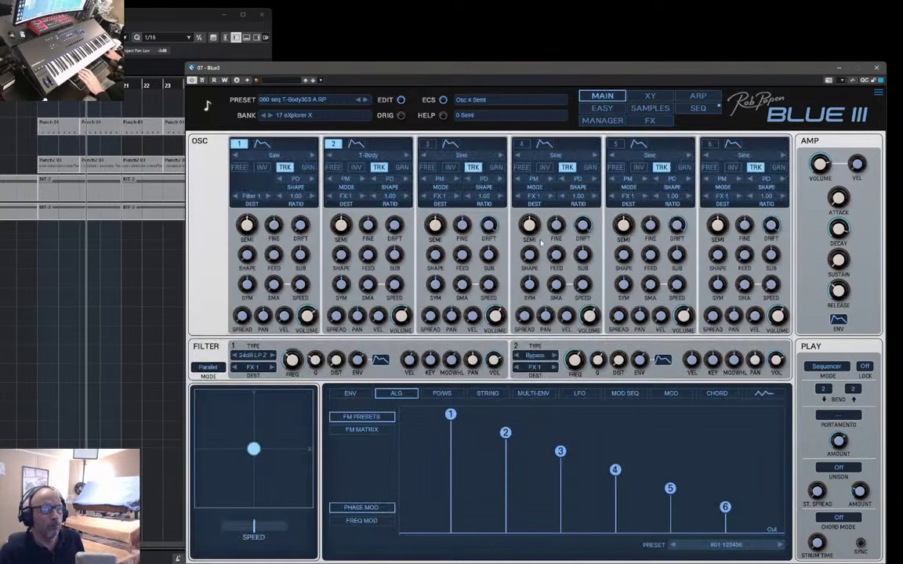
click(600, 122)
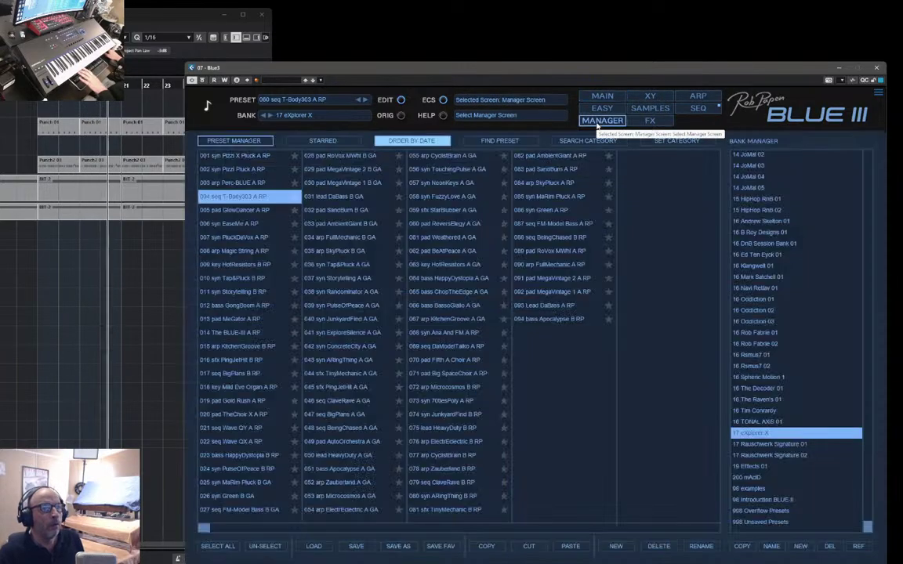
click(602, 96)
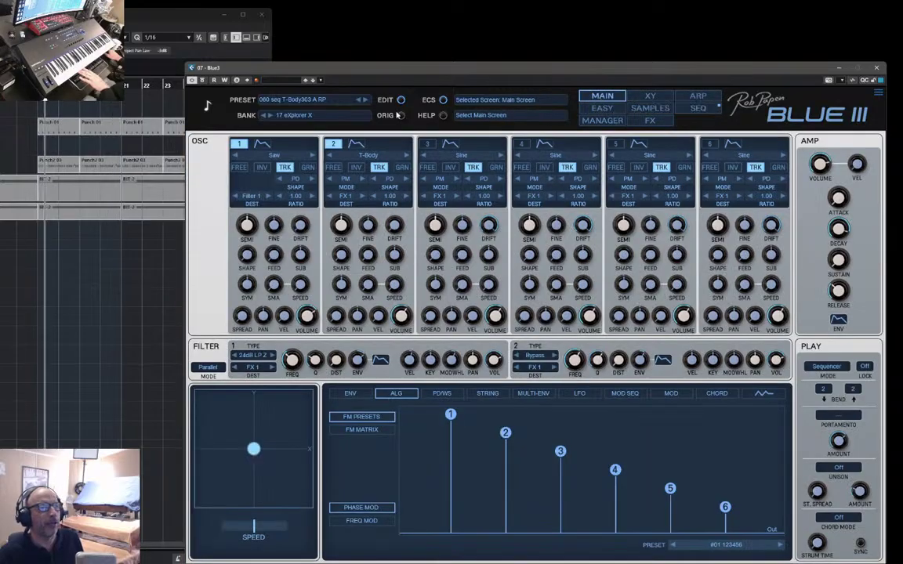
click(288, 99)
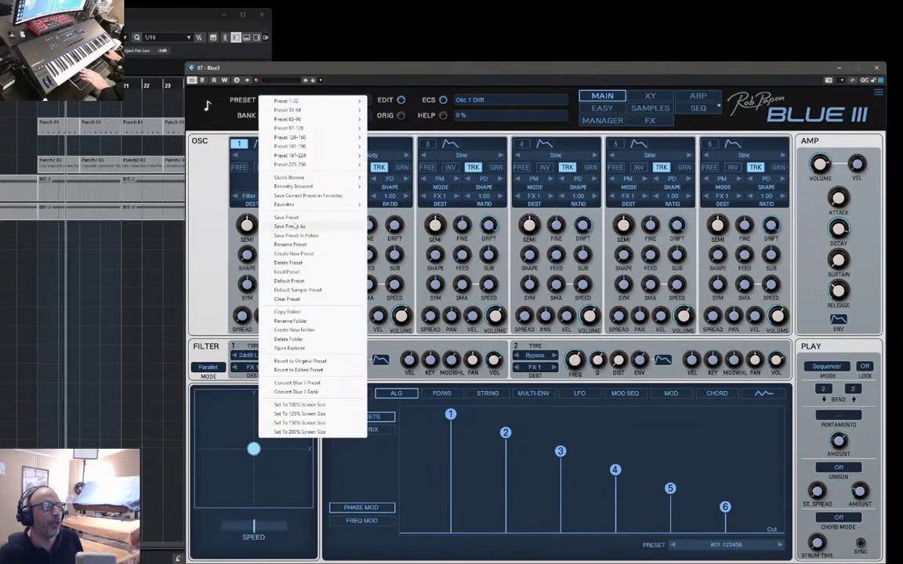
click(294, 195)
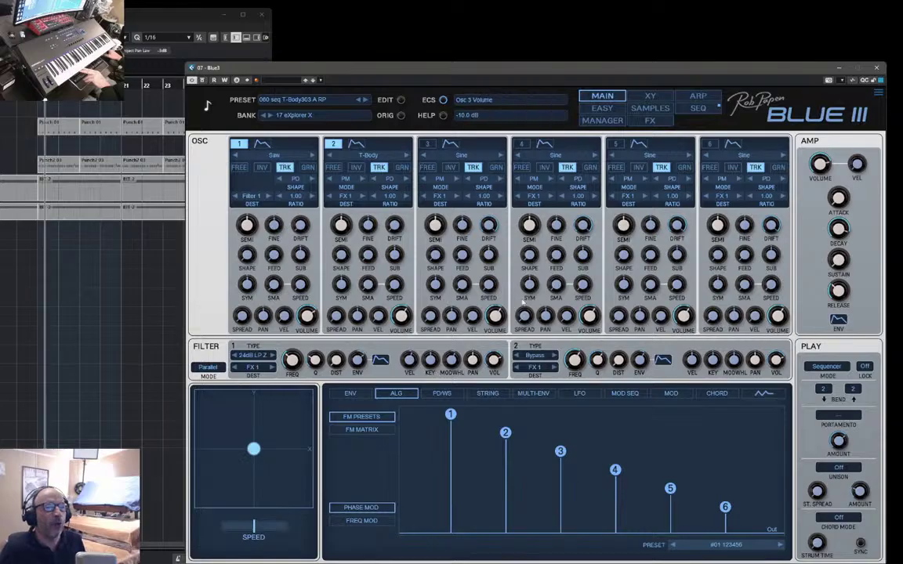
- In the XY screen, assign Filter 1 Frequency to the first Y destination with a positive amount
click(650, 95)
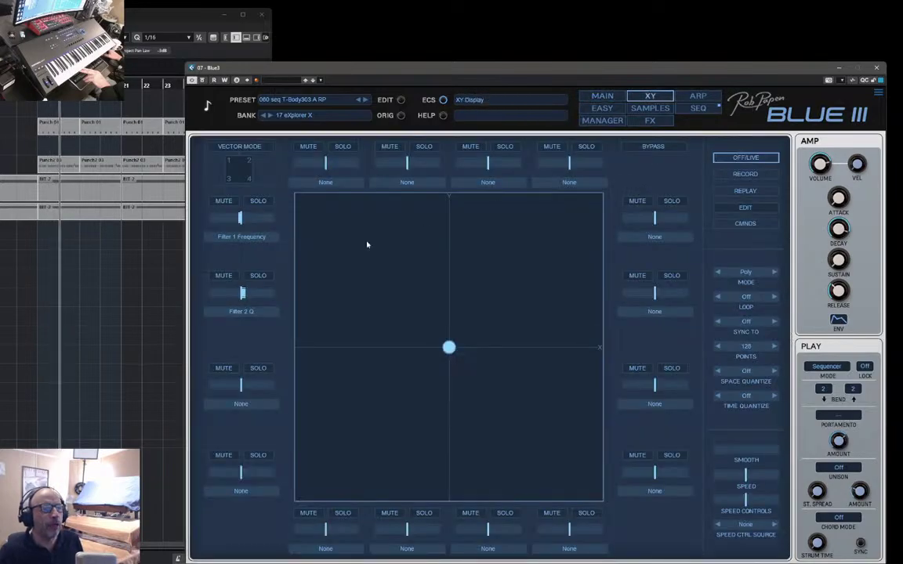
click(330, 182)
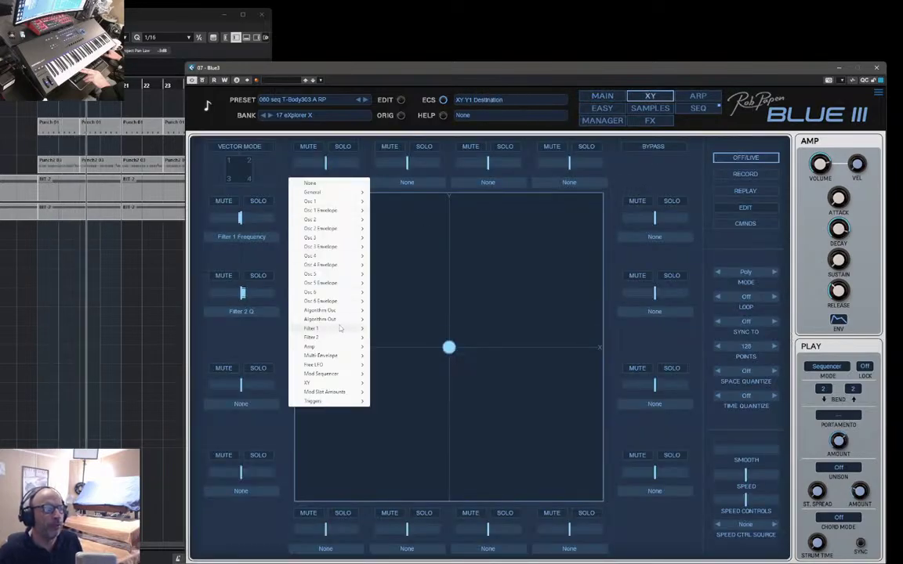
mouse_move(340, 329)
click(402, 328)
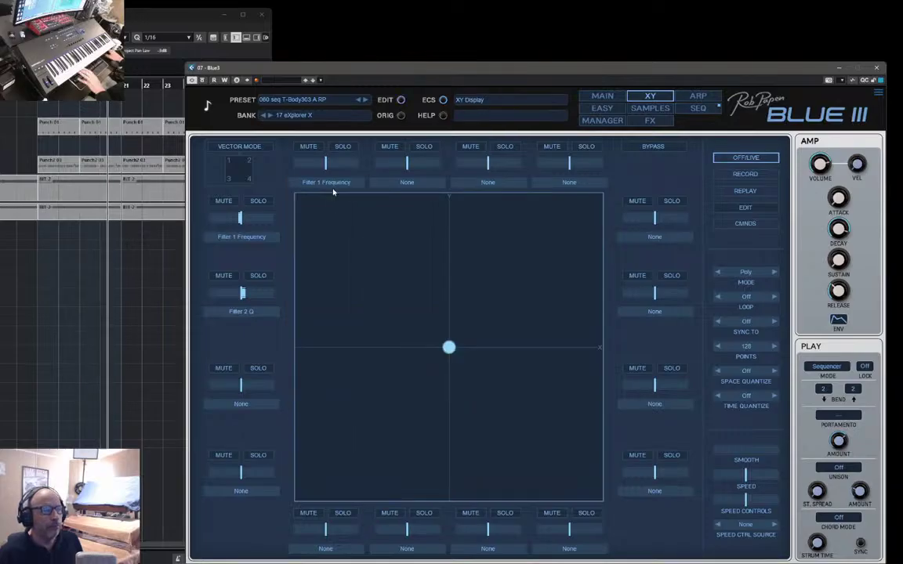
drag(448, 347, 466, 338)
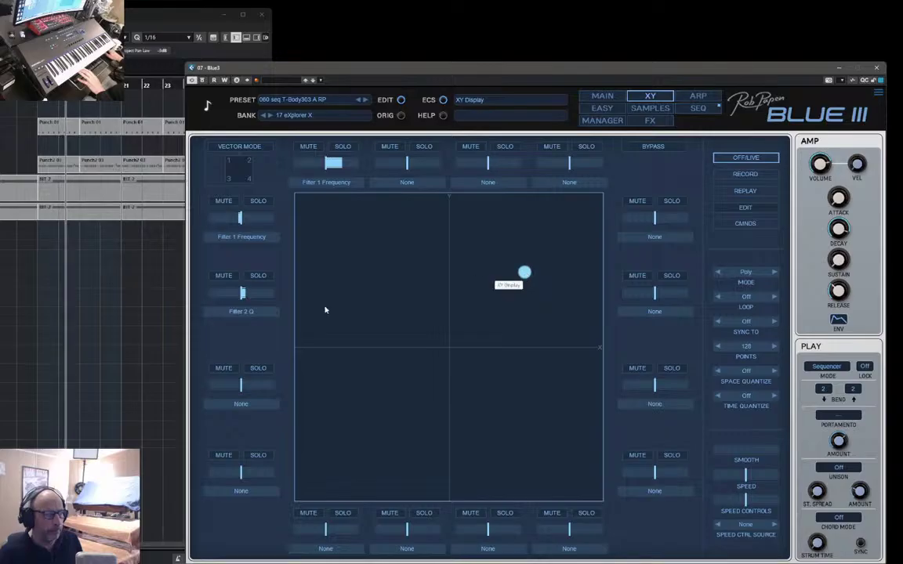
- Sweep the XY point across the pad to test the filter control, recentre it and save the preset
drag(524, 272, 398, 414)
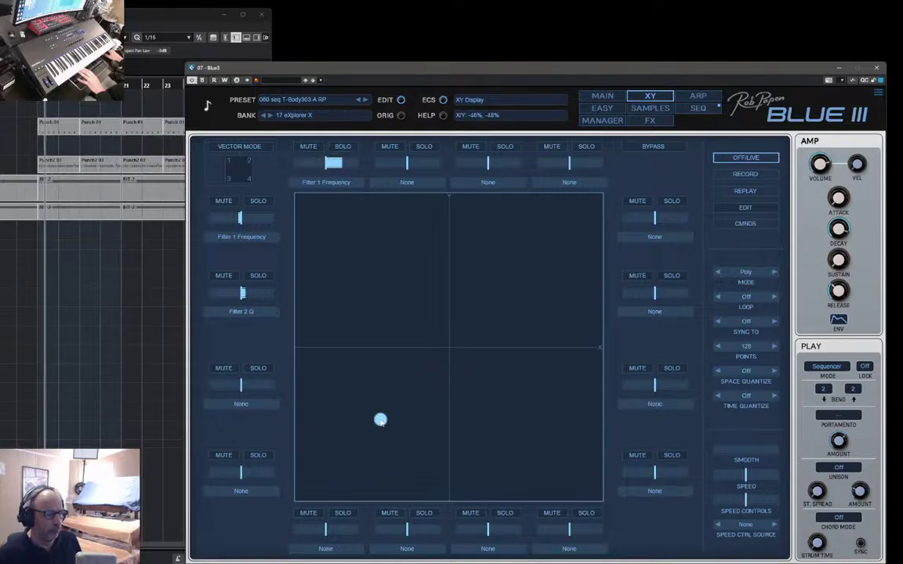
drag(419, 387, 449, 349)
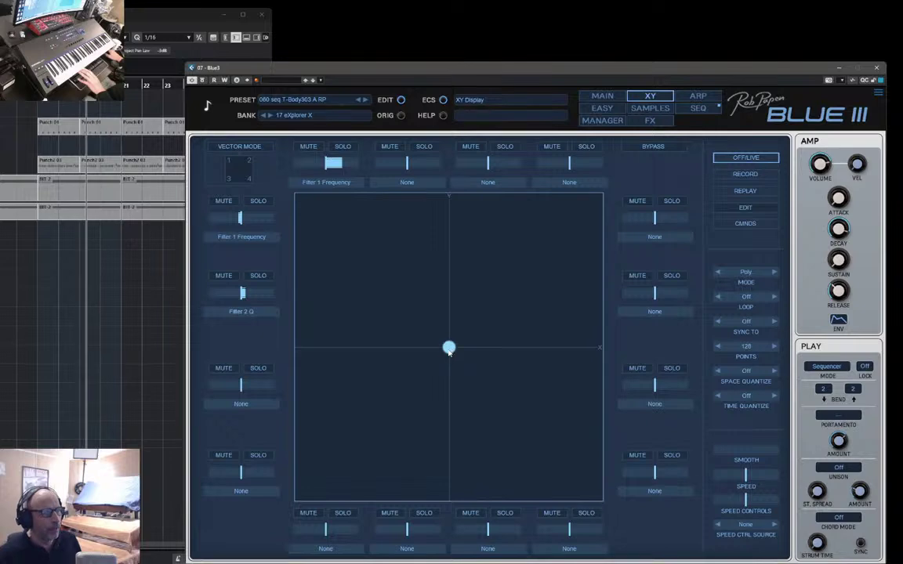
click(296, 104)
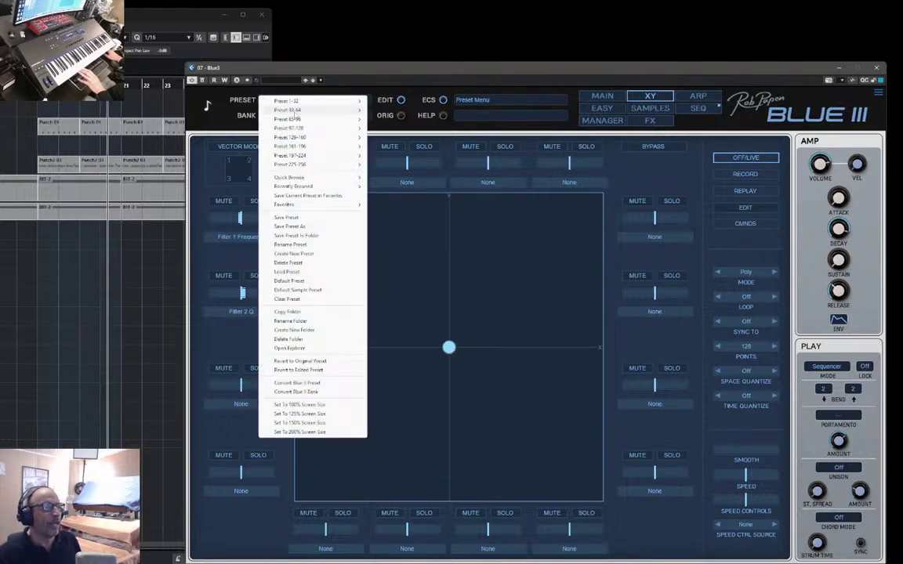
click(741, 93)
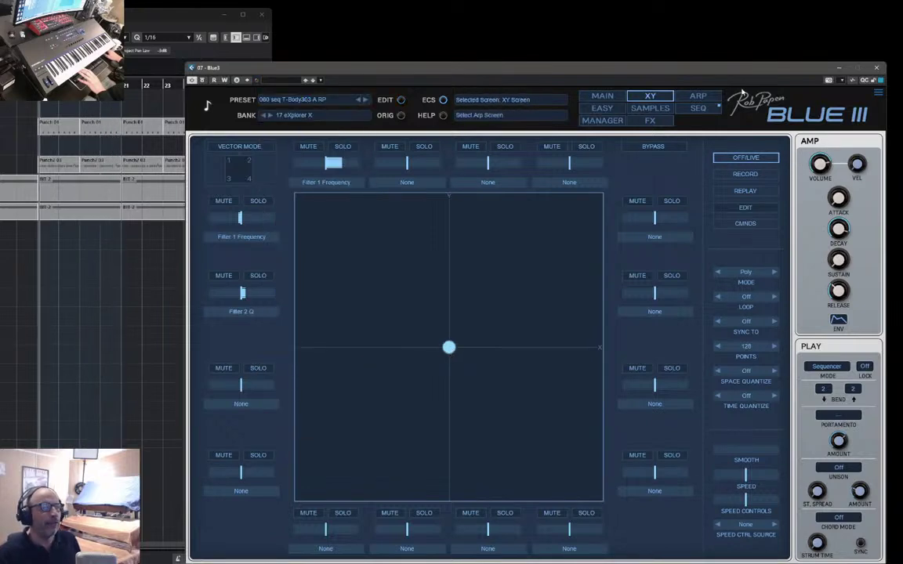
- In the preset manager, audition syn Pizzi Pluck A RP and load arp Perc-BLUE A RP
click(600, 120)
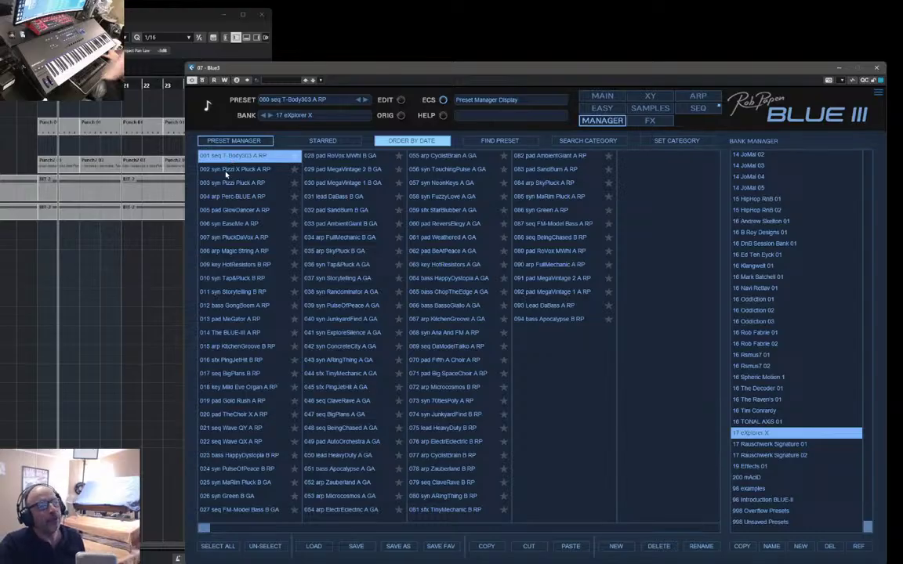
click(222, 183)
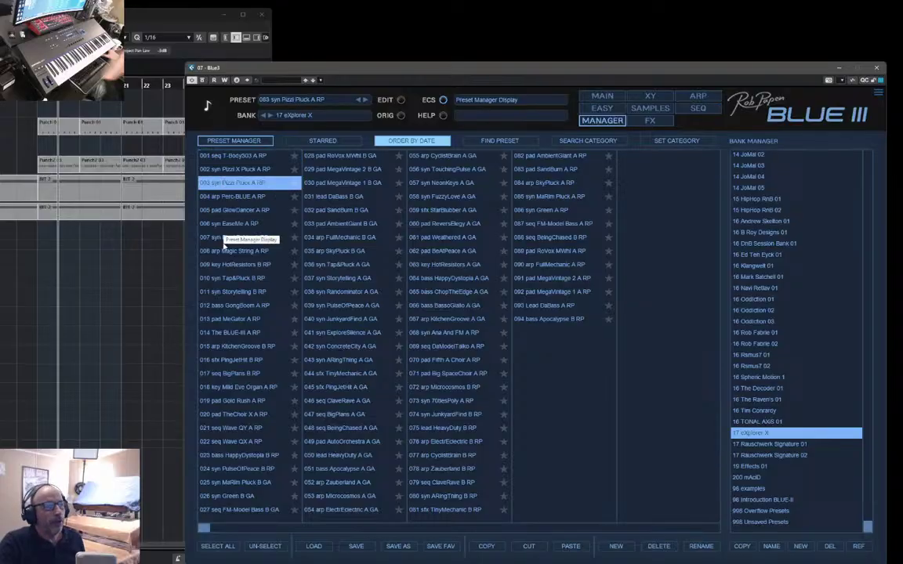
click(235, 198)
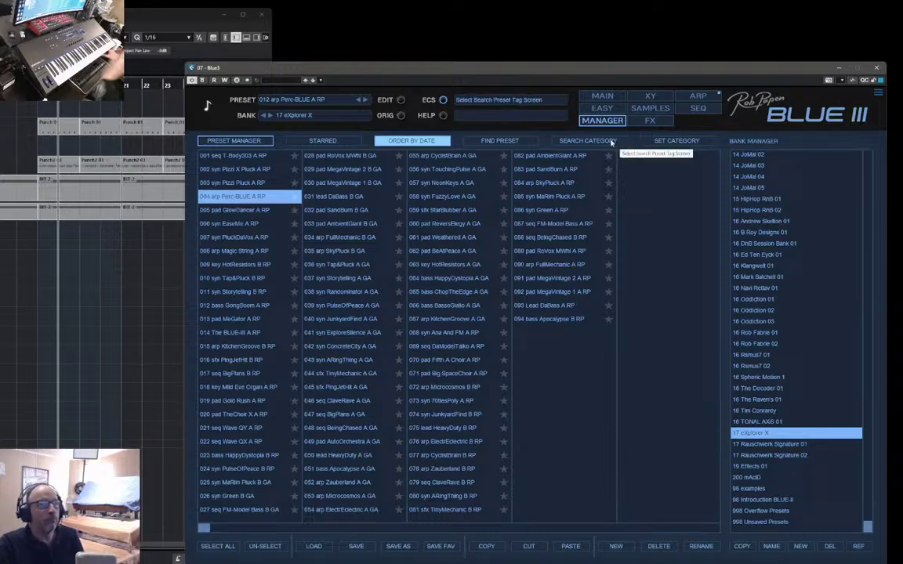
- Examine the Perc-BLUE preset's oscillators, volume envelope, effects and arpeggiator steps
click(602, 96)
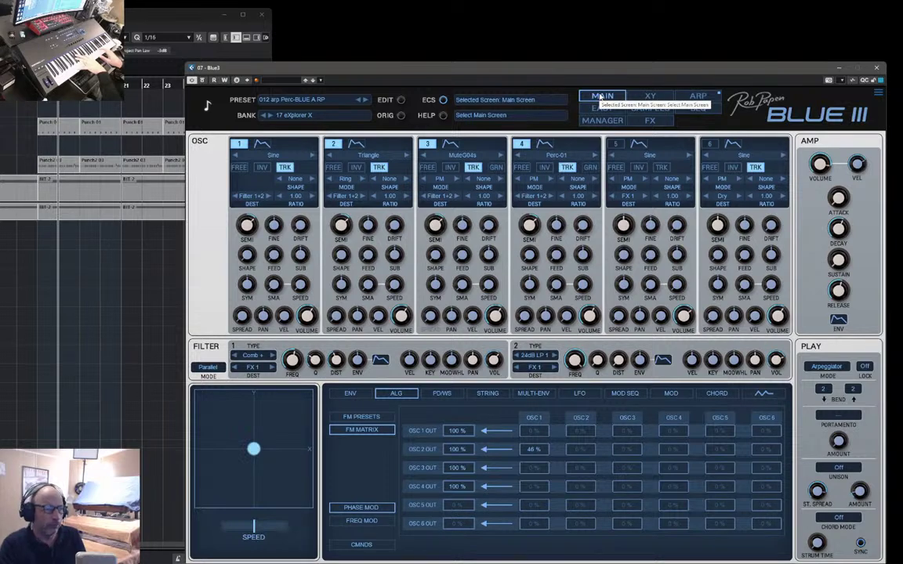
click(350, 393)
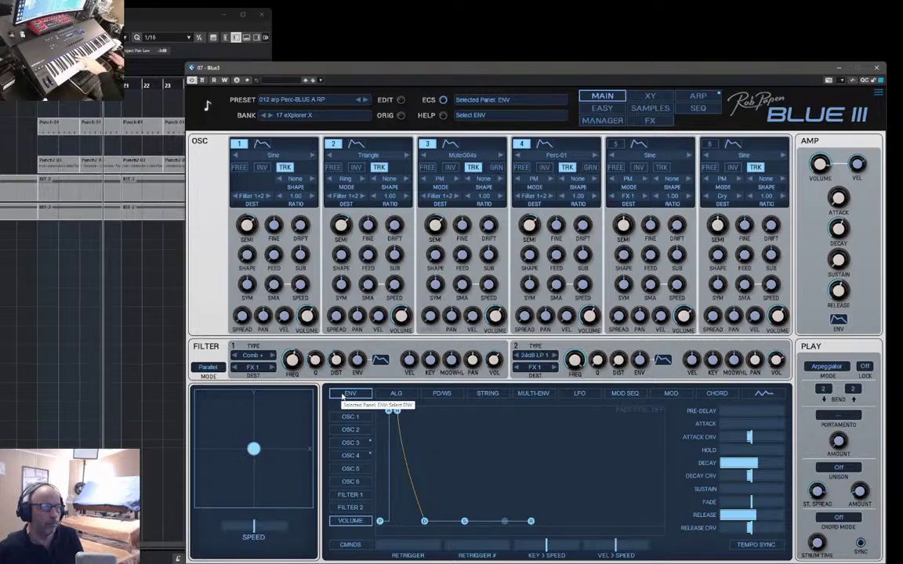
click(659, 122)
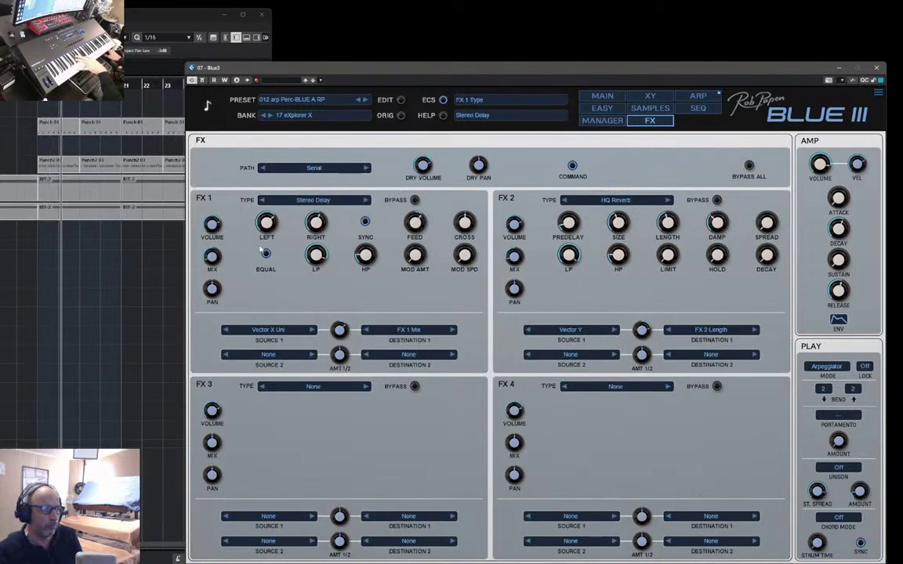
click(696, 95)
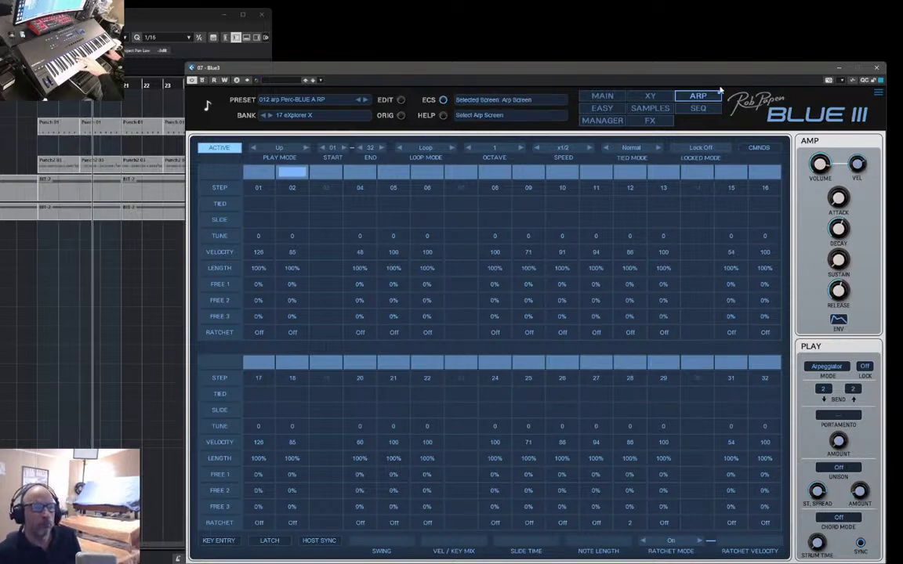
- Revisit the effects' Vector X/Y modulation and try the XY pad on the main screen
click(602, 95)
click(650, 121)
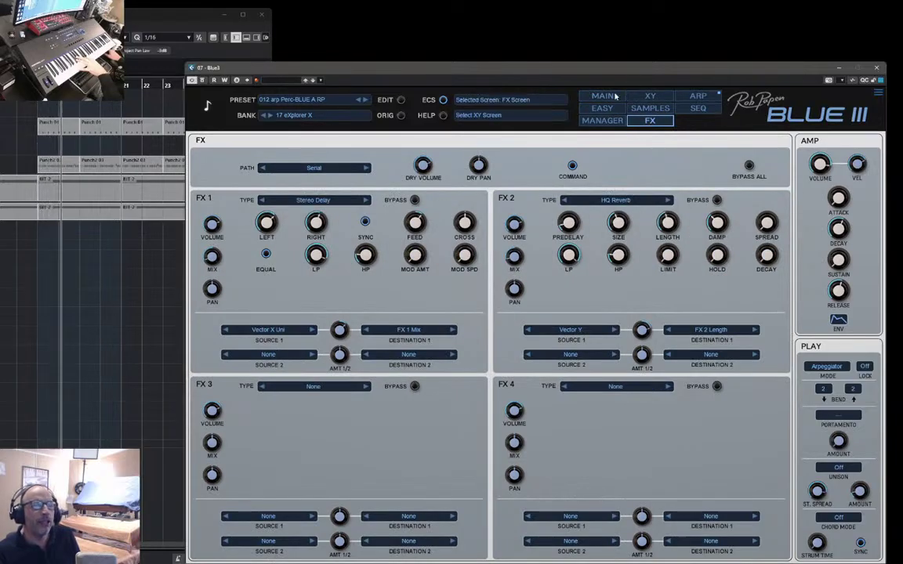
click(602, 95)
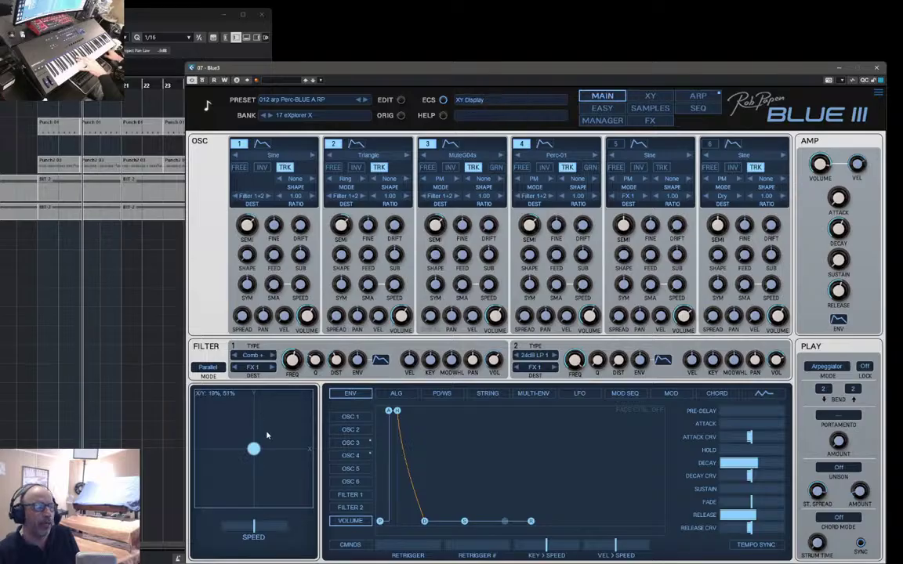
drag(275, 433, 254, 449)
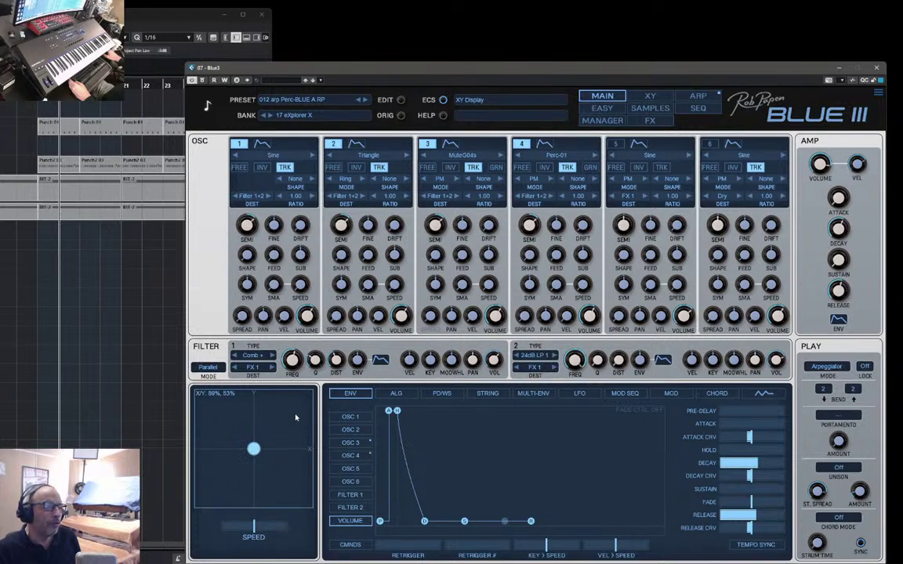
- Record a movement of the XY point, replay it, and set the XY play mode to Free
click(649, 94)
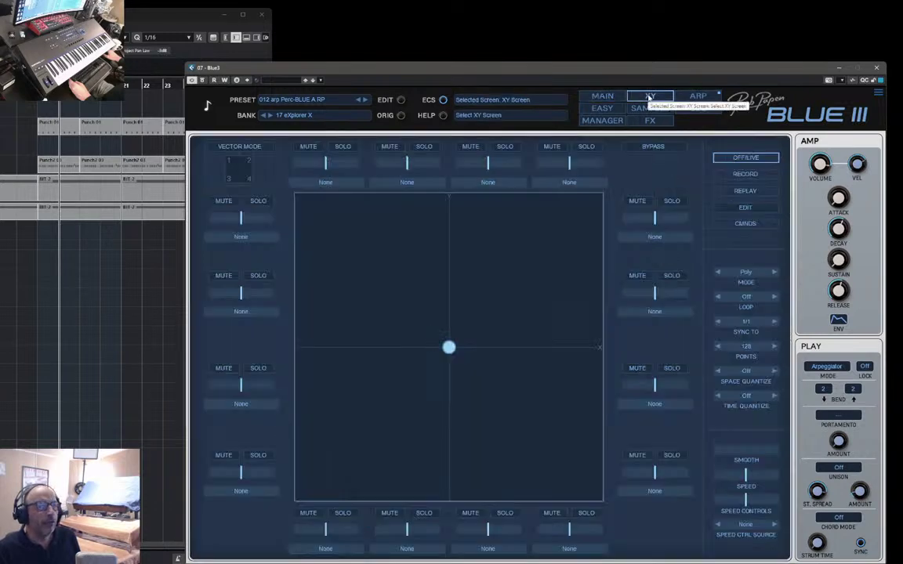
click(745, 174)
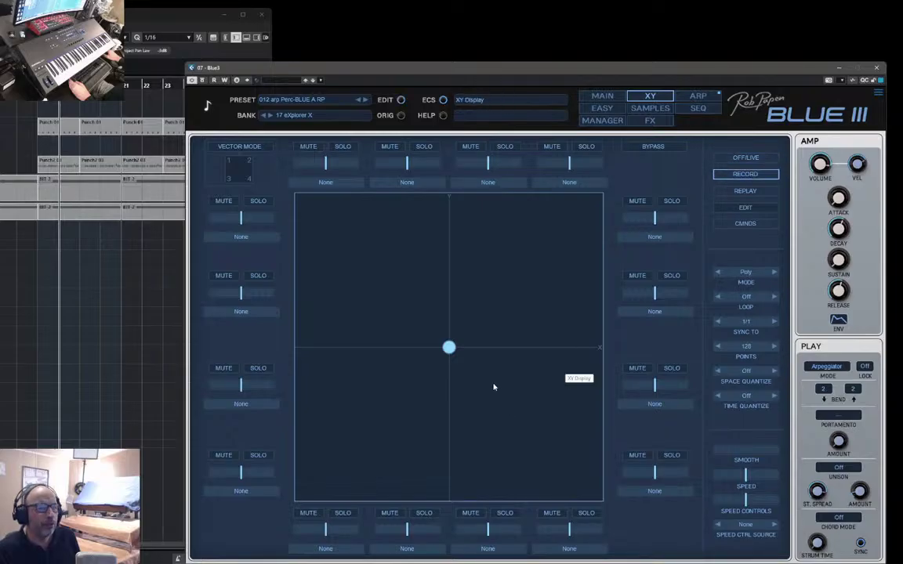
mouse_move(449, 347)
mouse_down()
mouse_move(380, 434)
mouse_move(502, 247)
mouse_move(399, 300)
mouse_move(415, 318)
mouse_up()
click(739, 192)
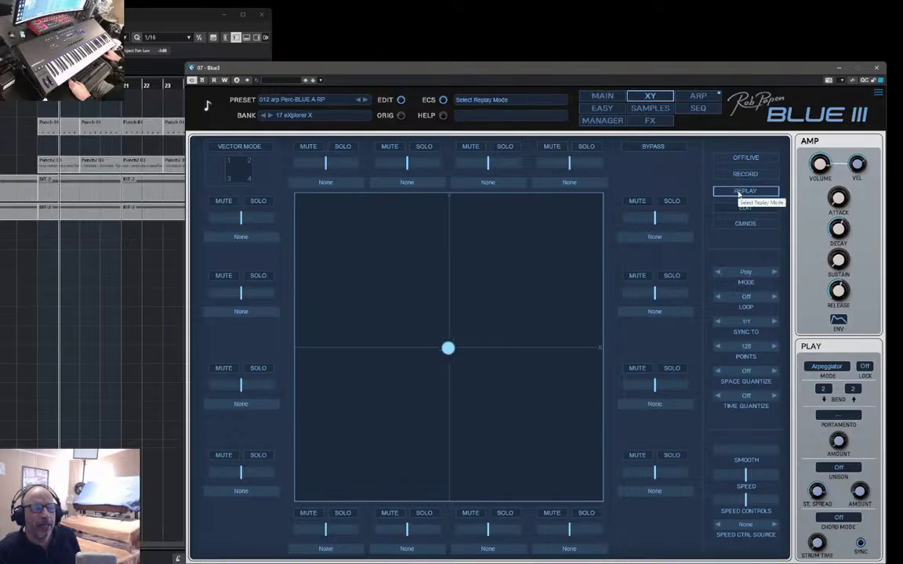
click(756, 277)
click(748, 283)
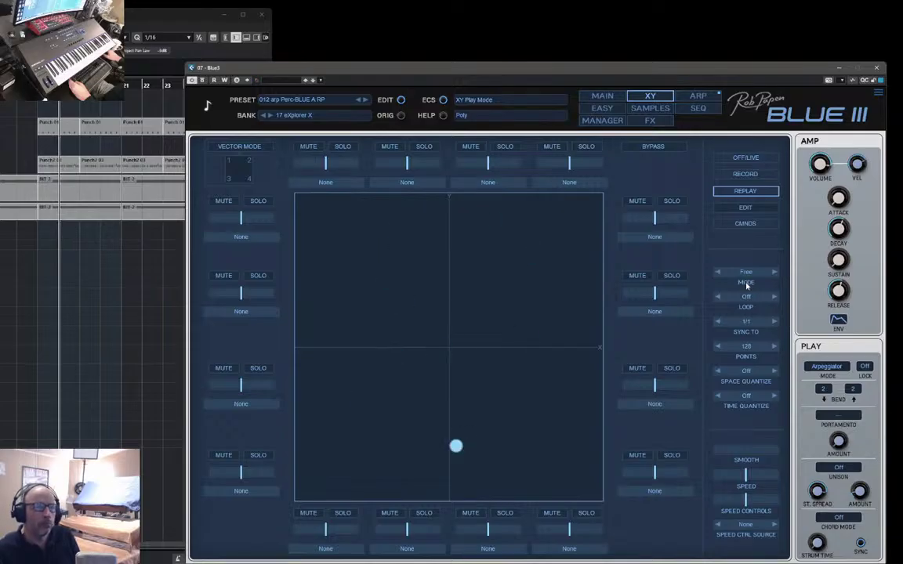
- Switch the XY pad back to Off/Live, recentre its point and save the Perc-BLUE preset
click(745, 158)
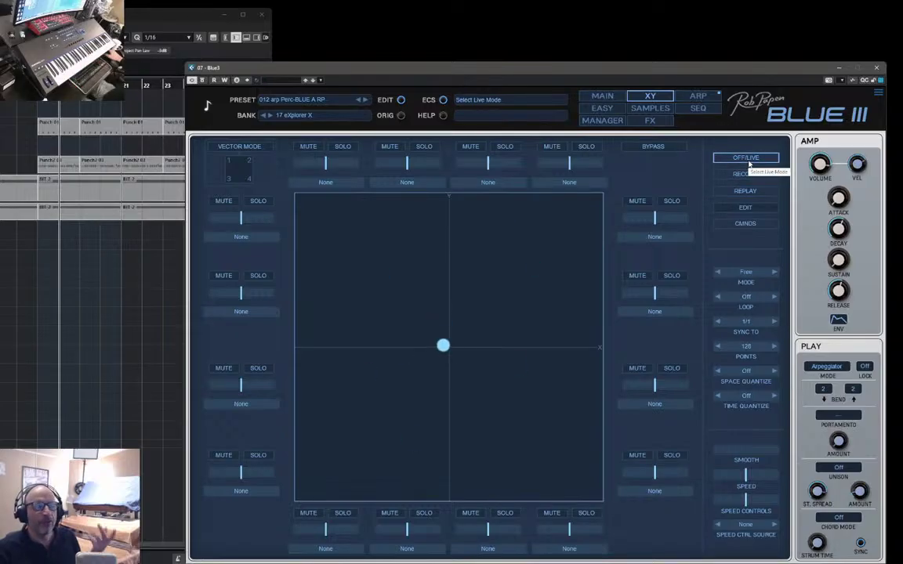
drag(444, 350, 450, 350)
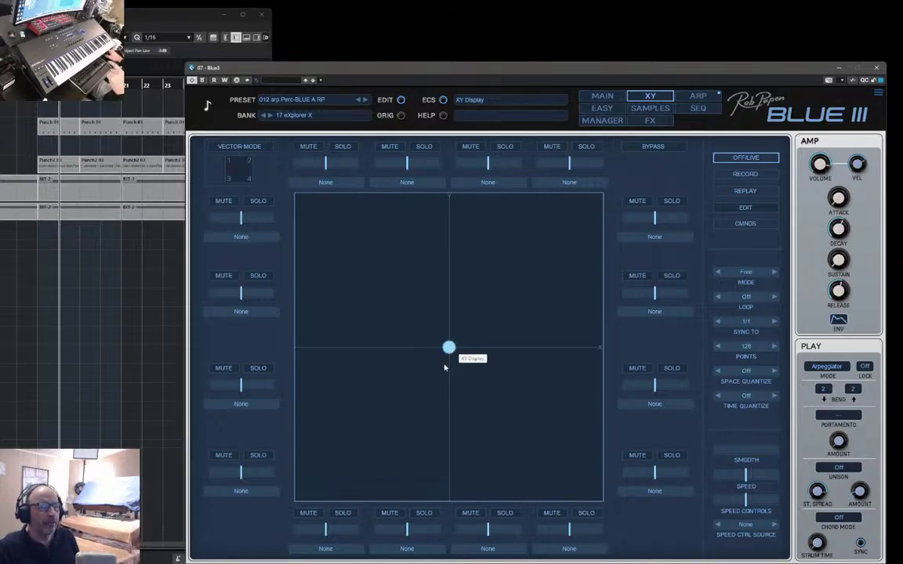
click(307, 102)
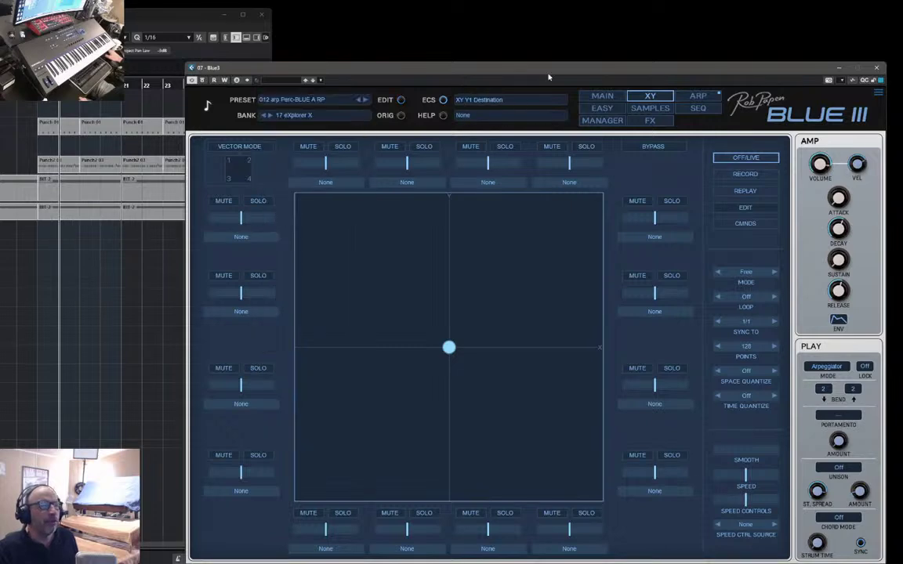
- Load the syn Pizzi Pluck A RP preset from the 17 eXplorer X bank and show its main screen
click(602, 96)
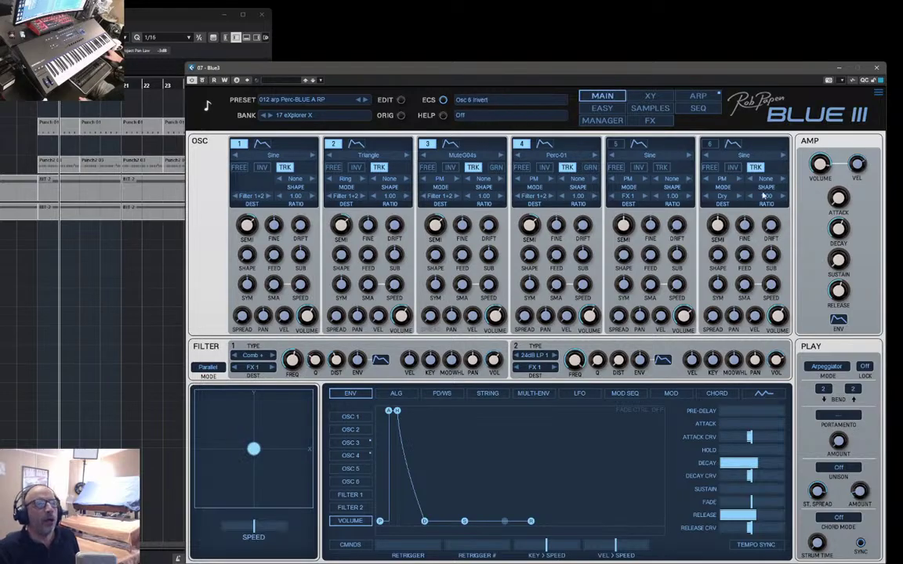
click(602, 120)
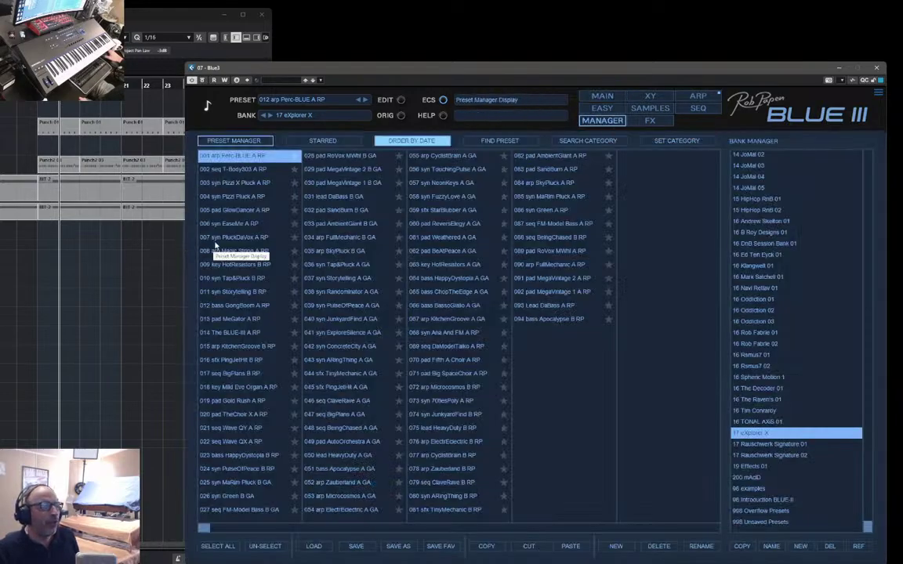
click(232, 196)
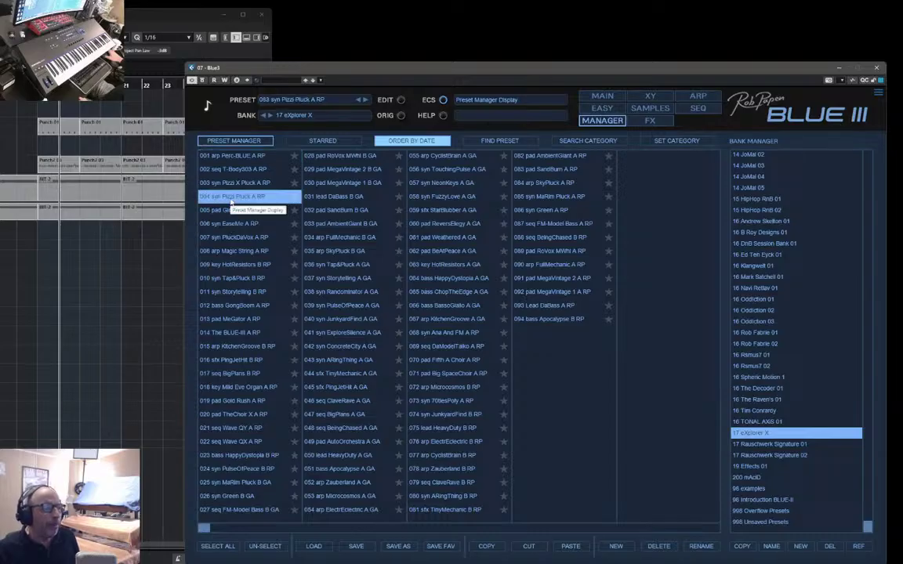
click(602, 96)
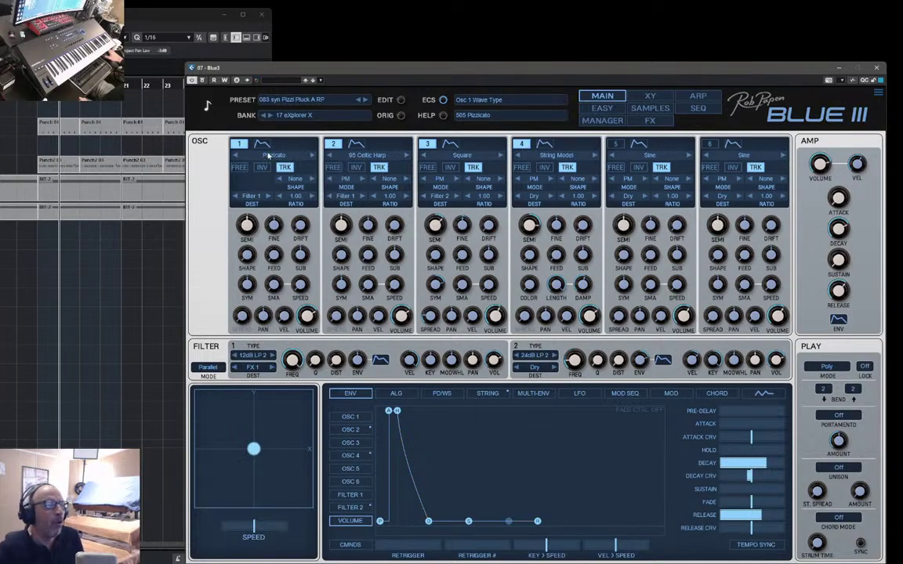
- Audition the Pizzi Pluck oscillators separately by switching them off and on, ending with oscillators 1 to 4 enabled
click(239, 144)
click(333, 145)
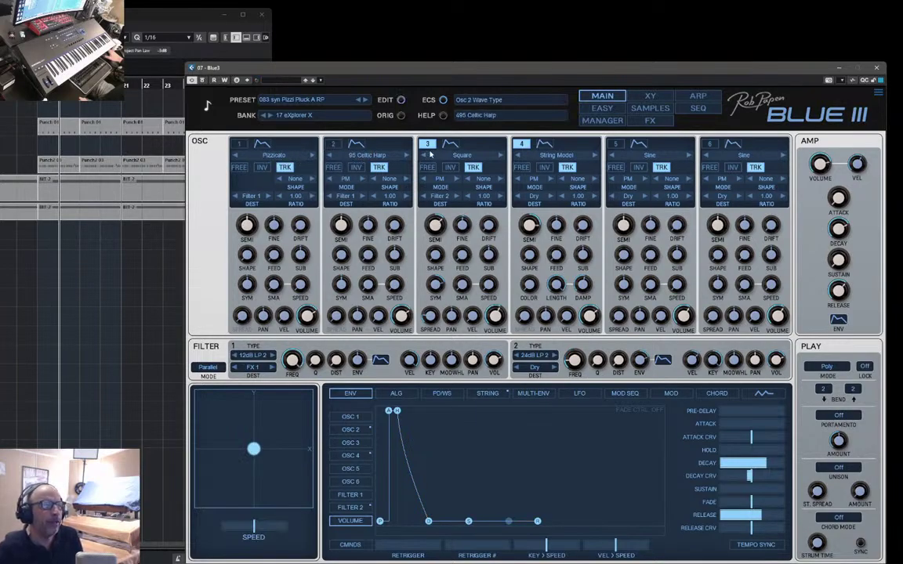
click(523, 146)
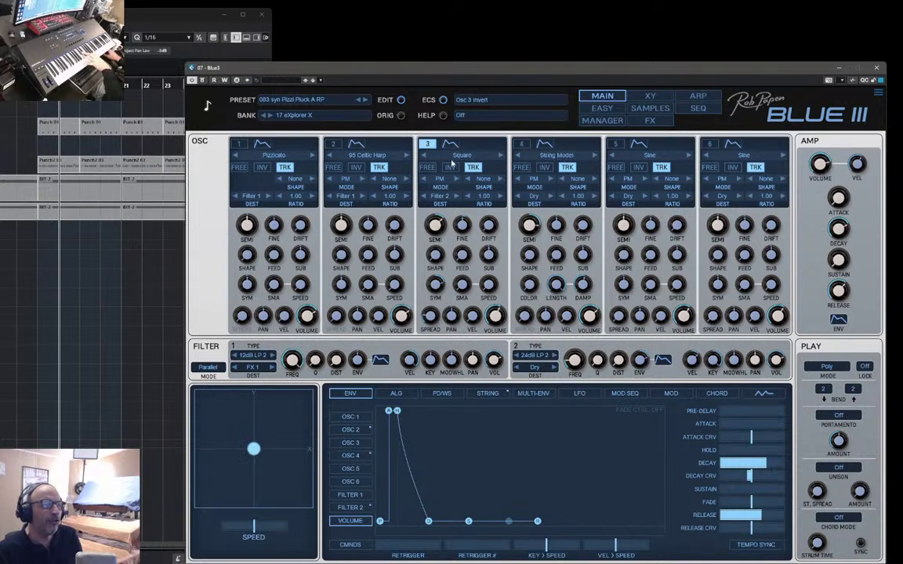
click(427, 144)
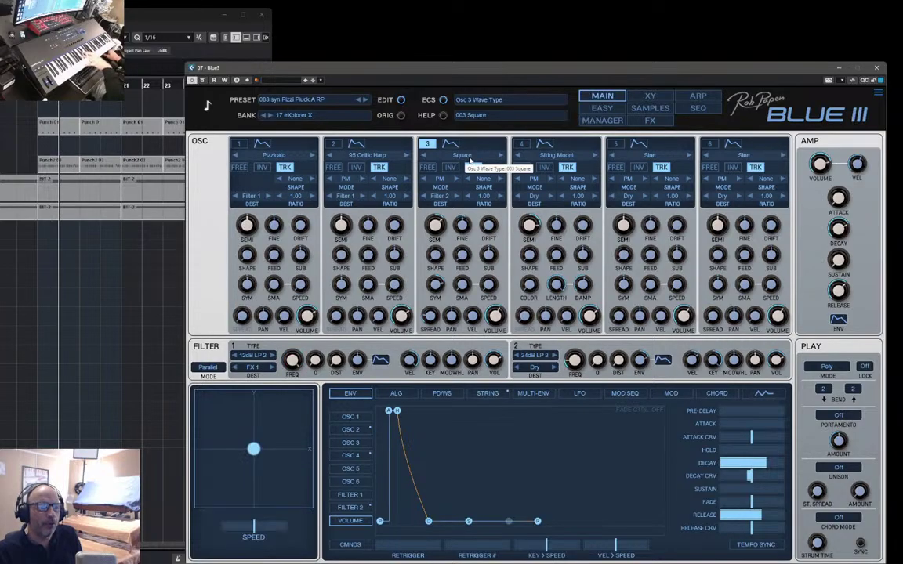
click(428, 146)
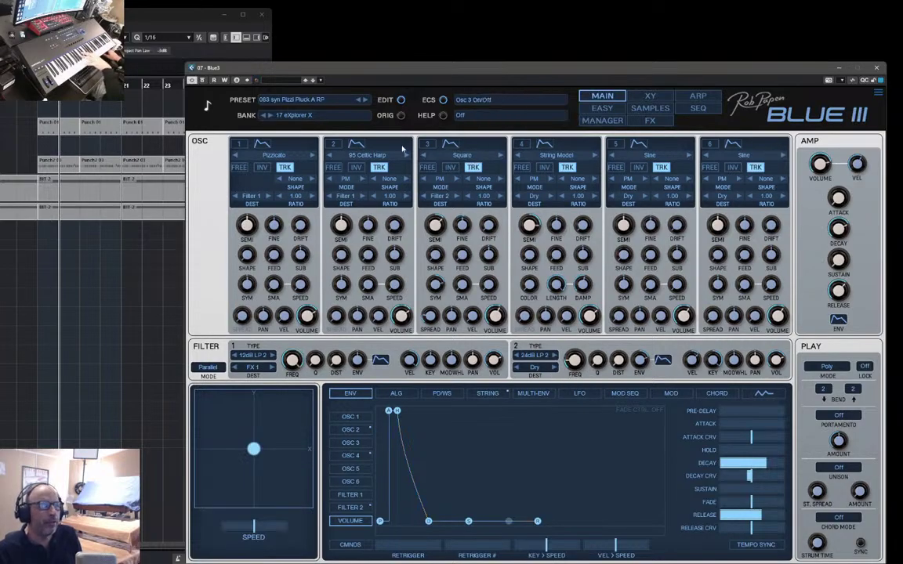
click(335, 145)
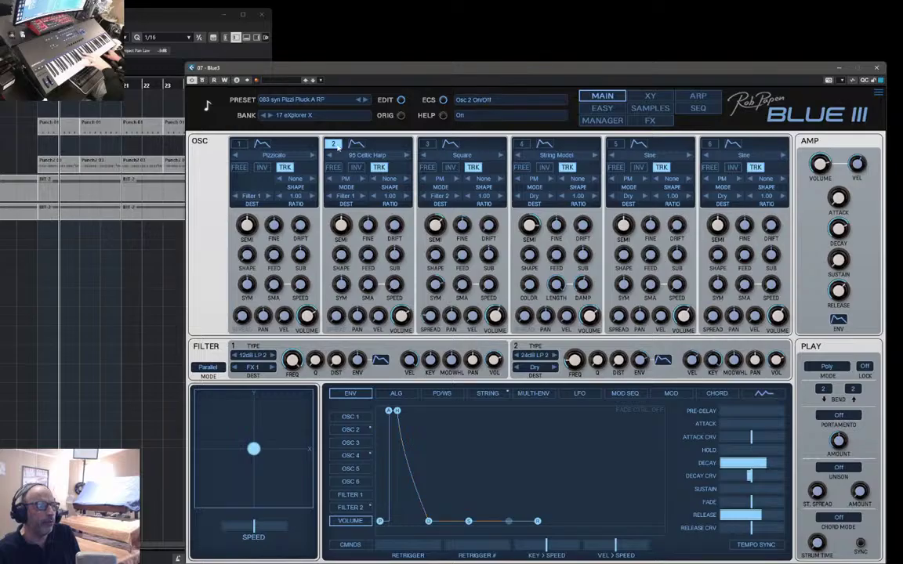
click(238, 144)
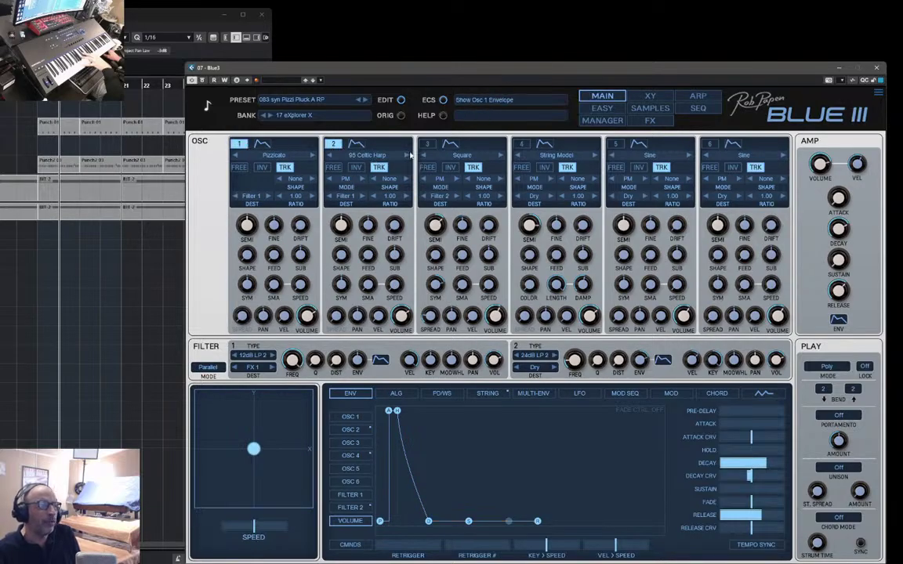
click(428, 144)
click(521, 143)
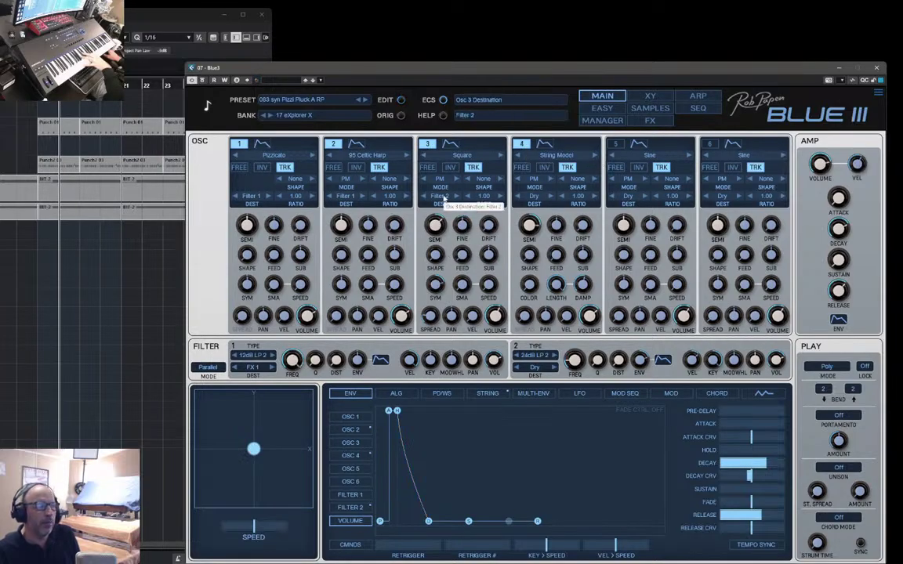
- Try routing Filter 2 to FX 1 and return its destination to Dry without saving the preset
click(536, 368)
click(537, 375)
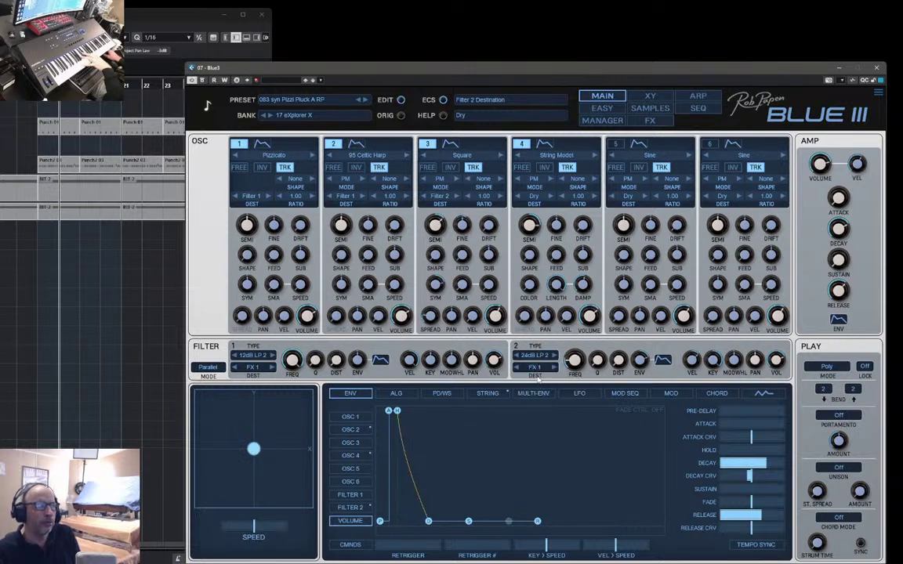
click(536, 368)
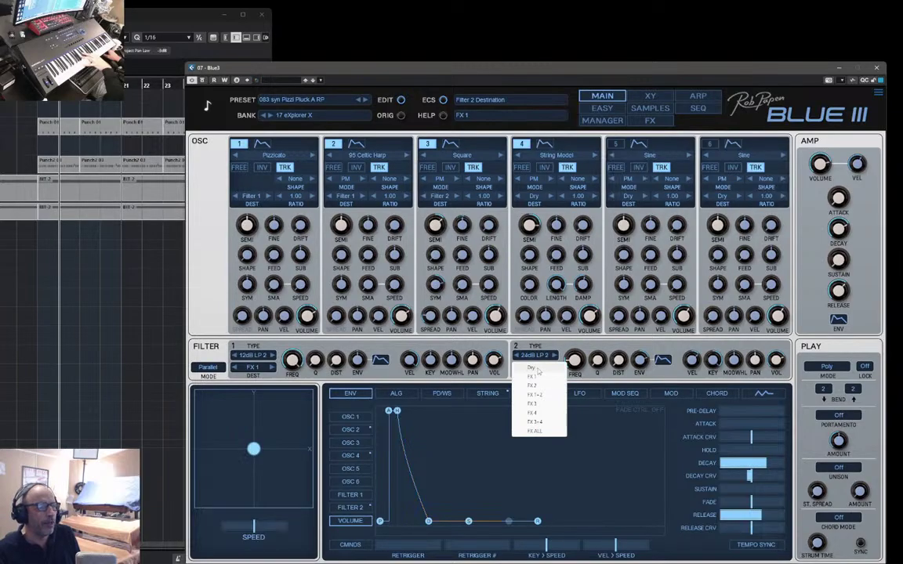
click(537, 368)
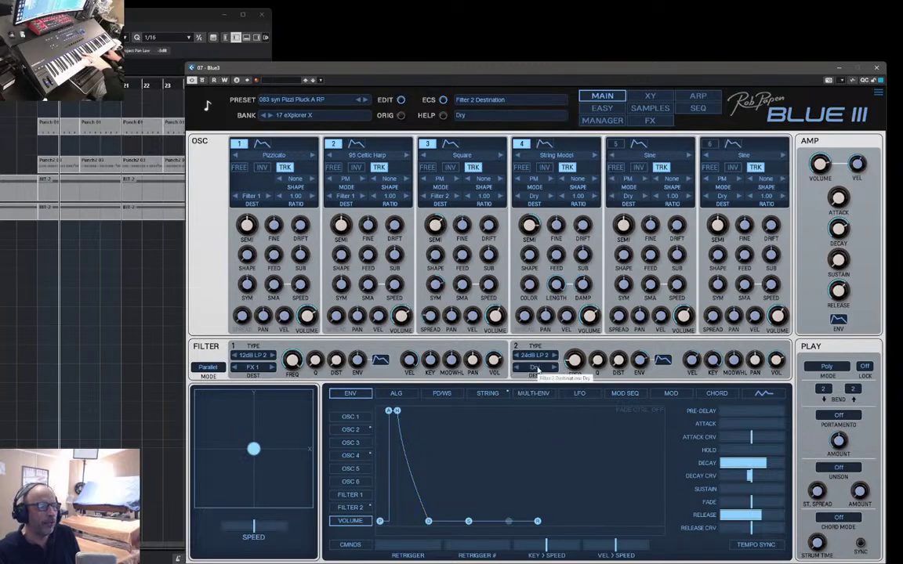
click(296, 100)
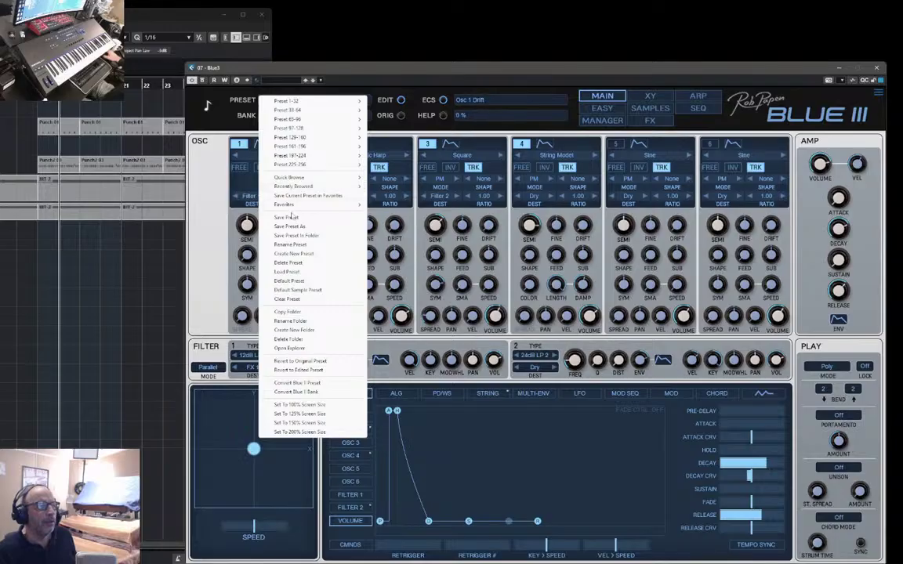
click(419, 69)
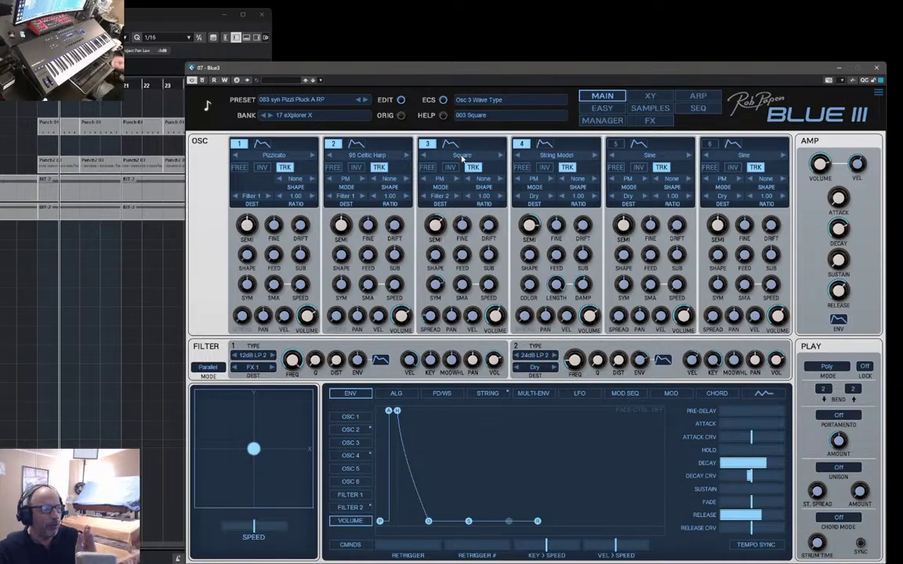
- Load the syn Pizzi X Pluck A RP preset and show its chord settings on the main screen
click(599, 121)
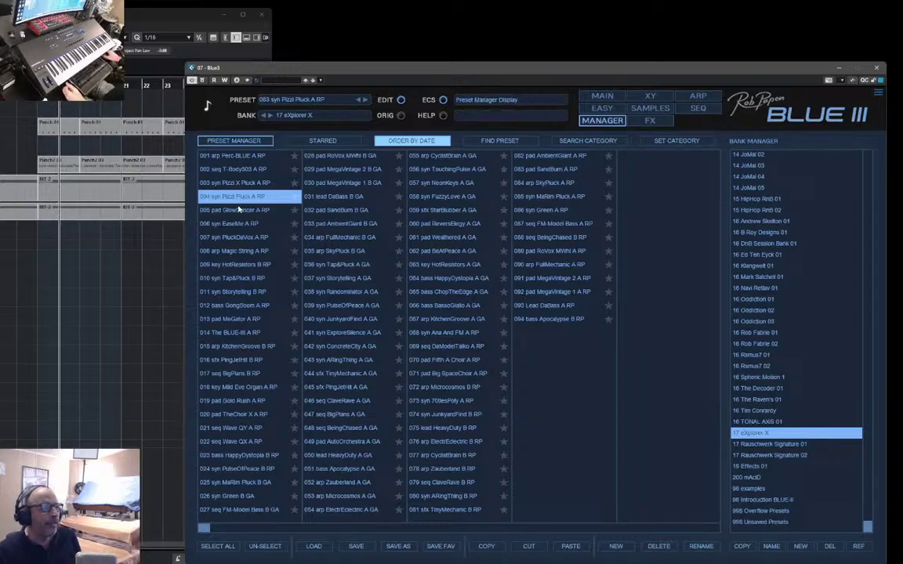
click(241, 182)
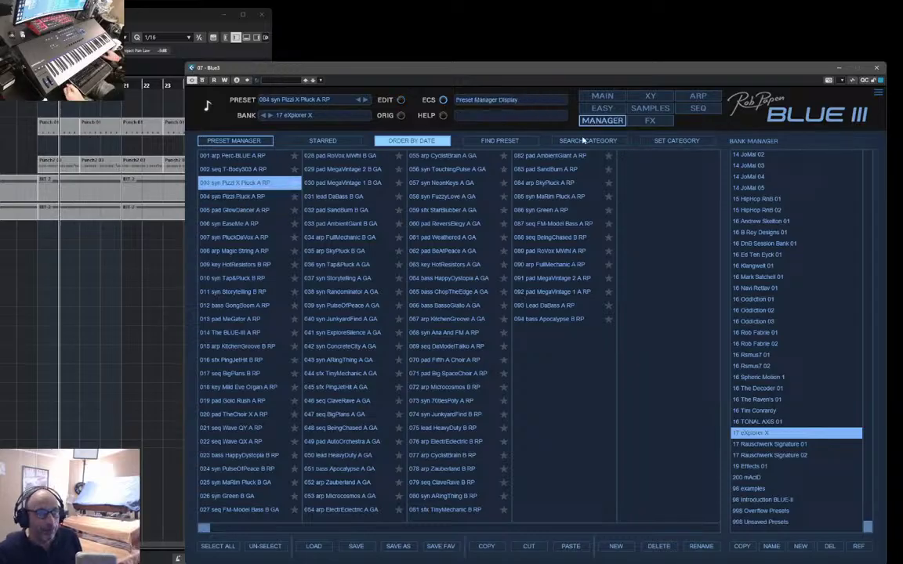
click(592, 102)
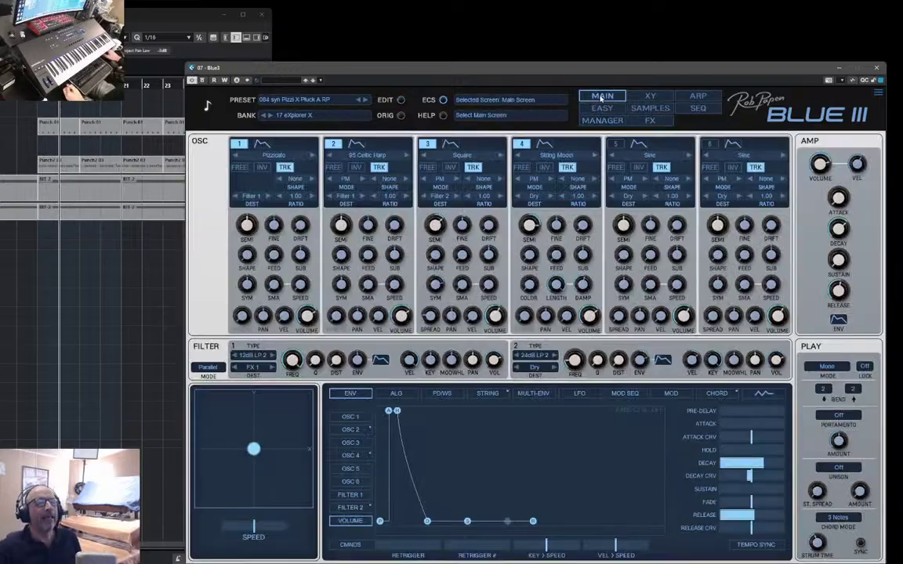
click(715, 394)
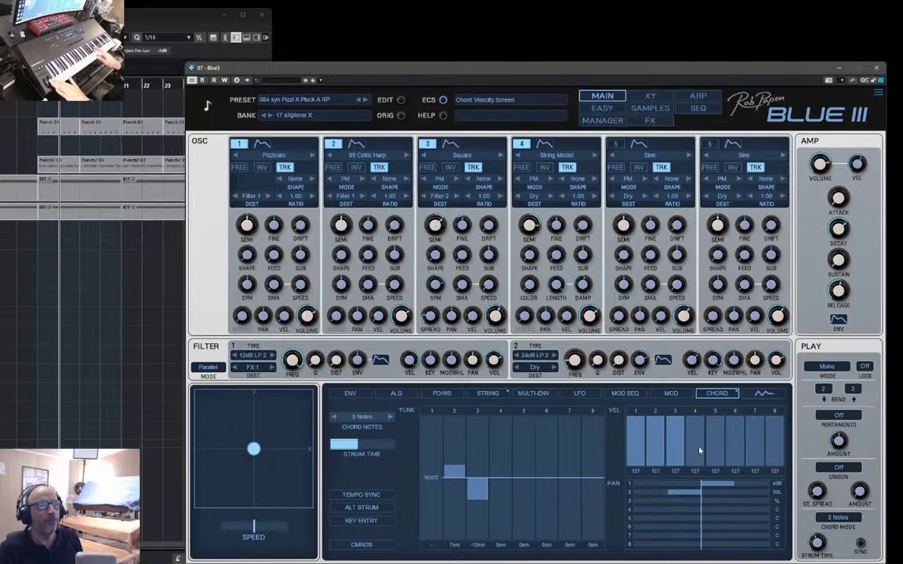
- Load key HotResistors B RP from the date-ordered preset list, turn date ordering off and load key HotResistors A GA
click(601, 121)
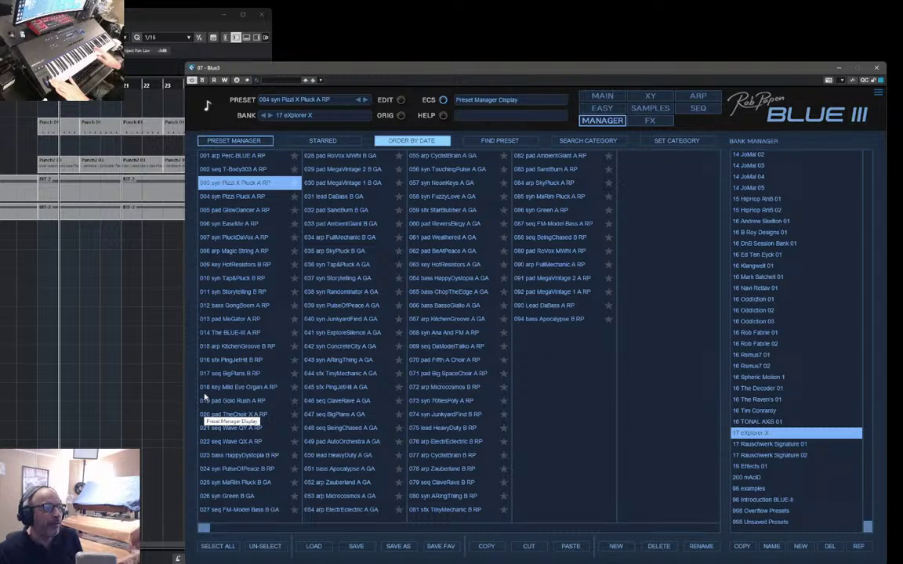
click(408, 141)
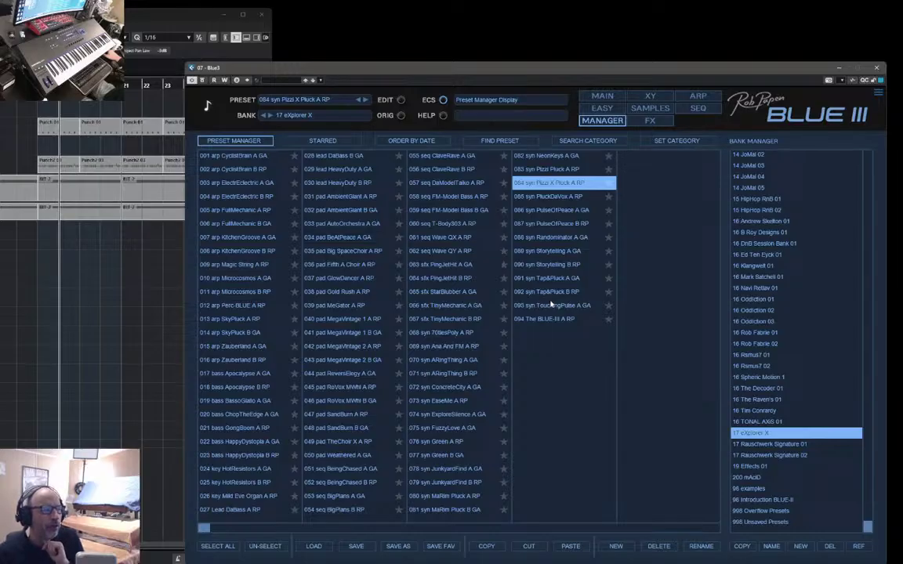
click(397, 146)
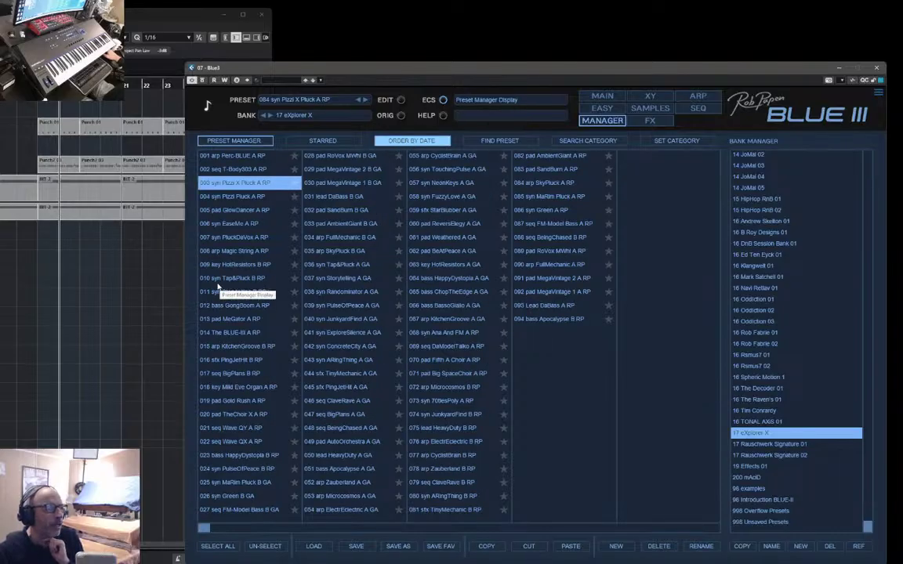
click(236, 266)
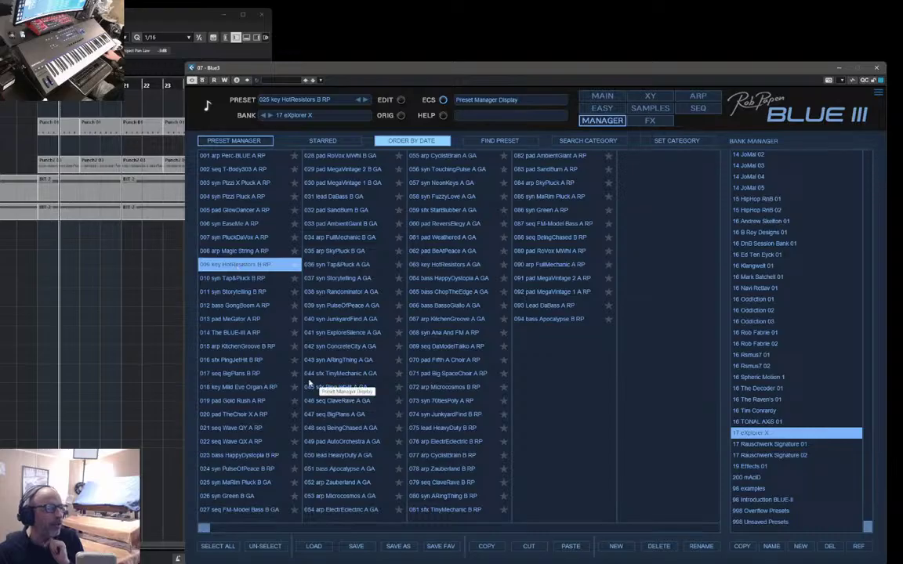
click(407, 141)
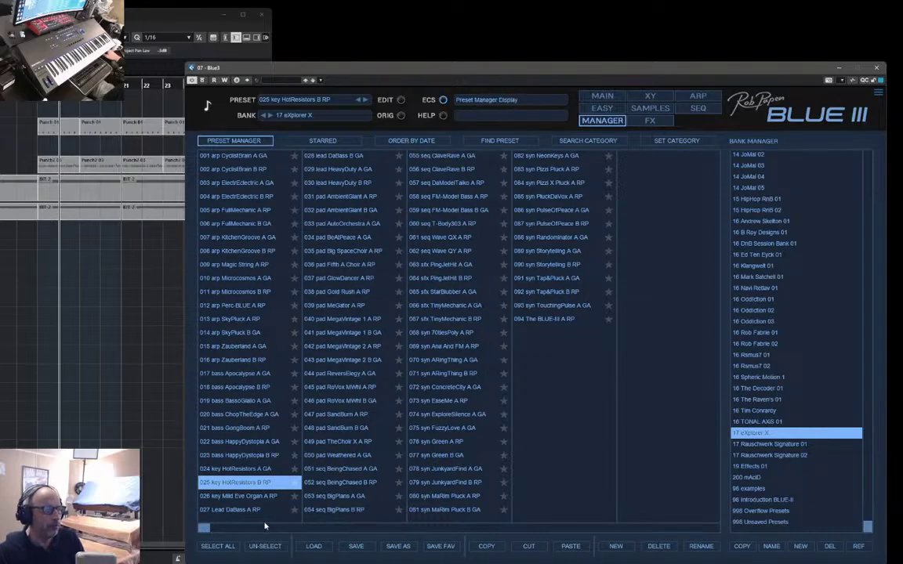
click(235, 469)
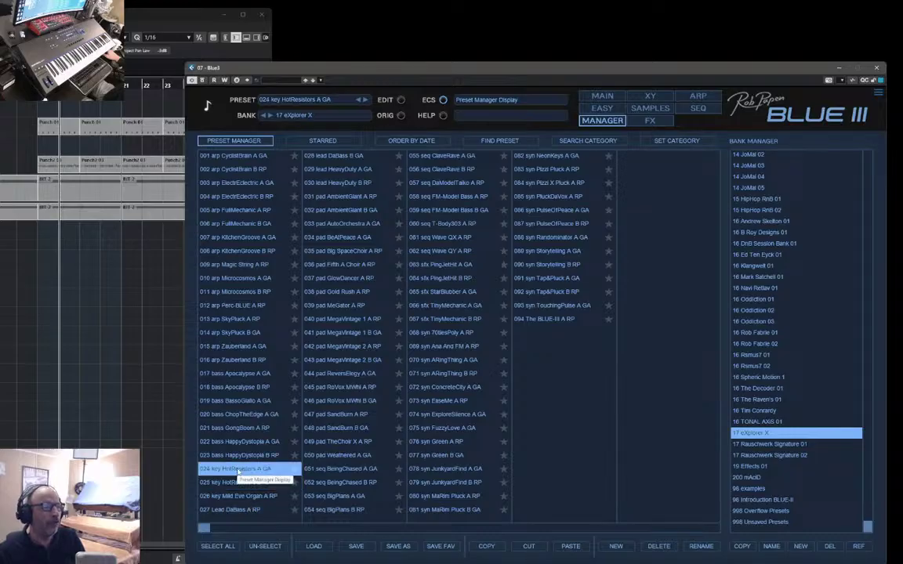
- Show the waveform display on the main screen and compare HotResistors A GA with HotResistors B RP while playing
click(602, 95)
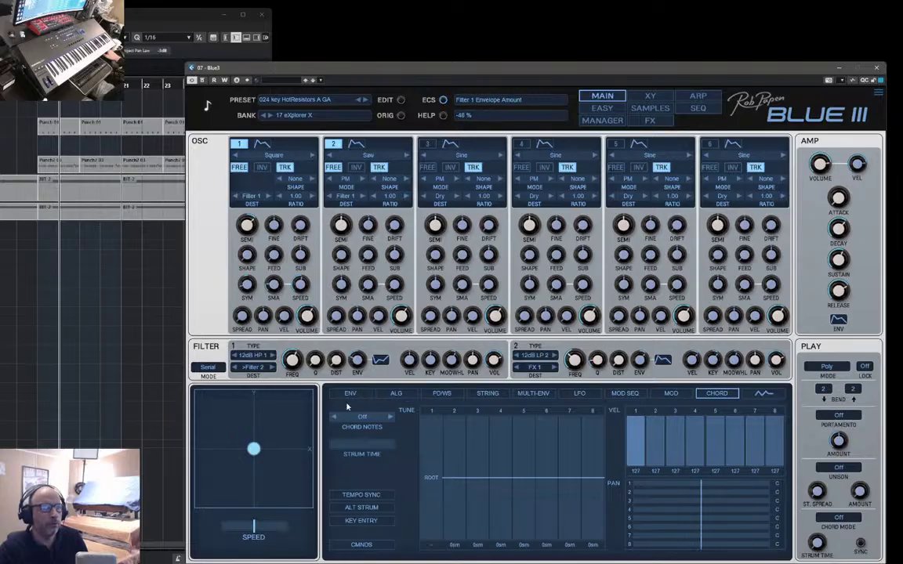
click(762, 394)
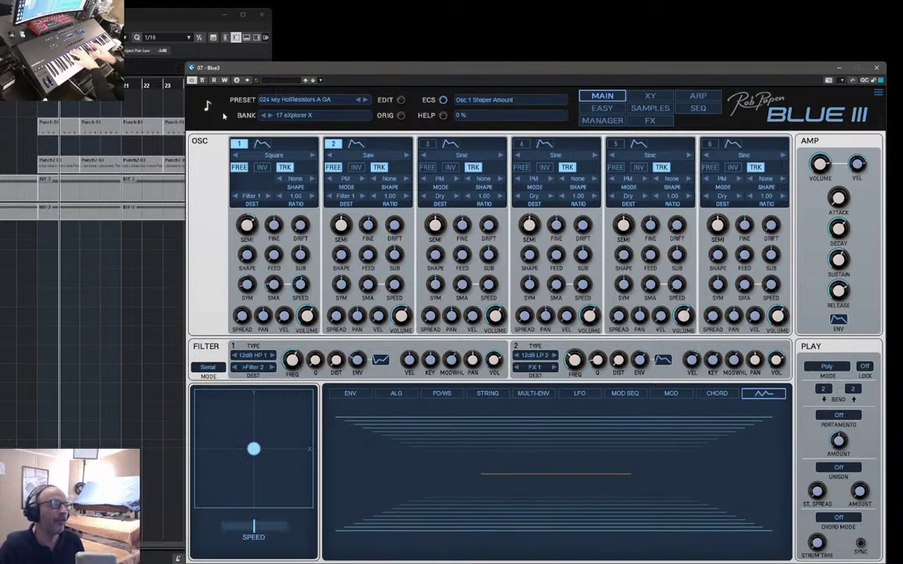
click(364, 100)
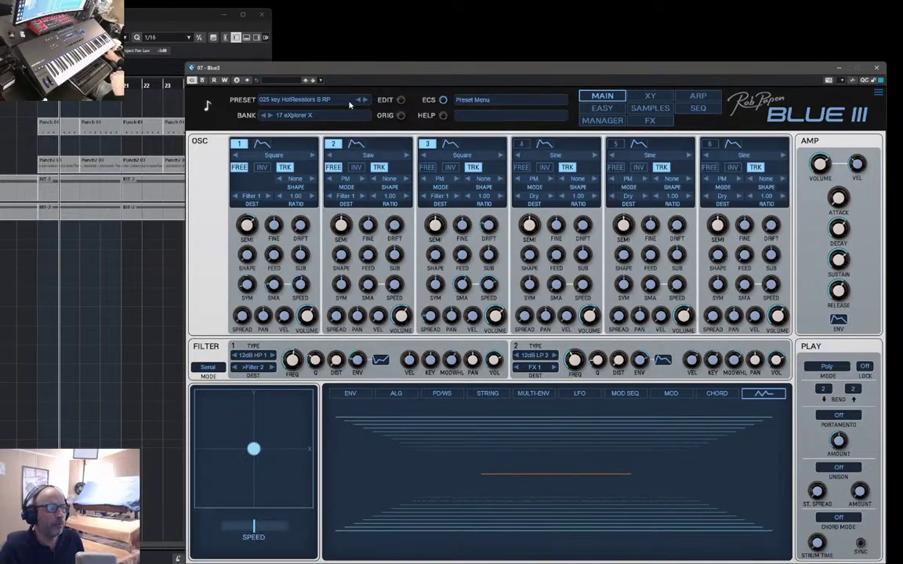
click(359, 100)
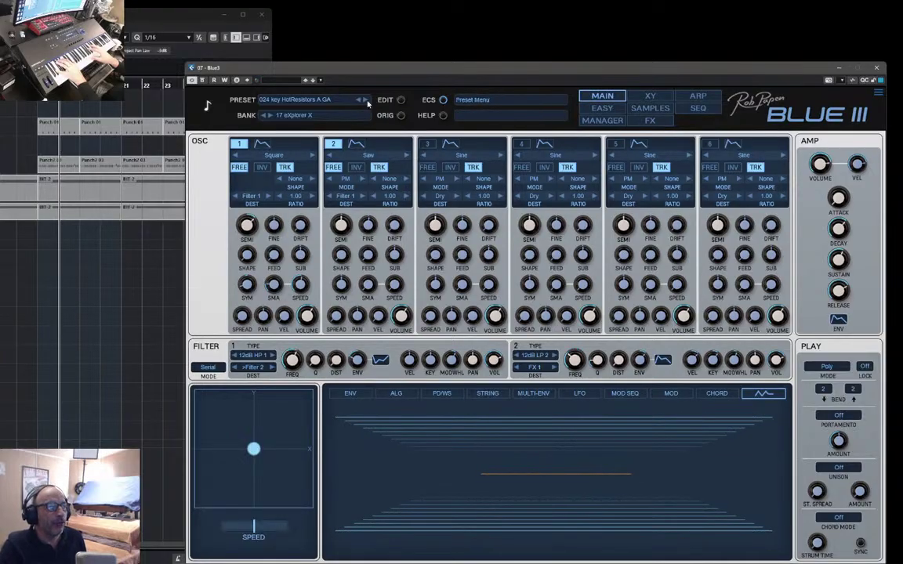
click(366, 102)
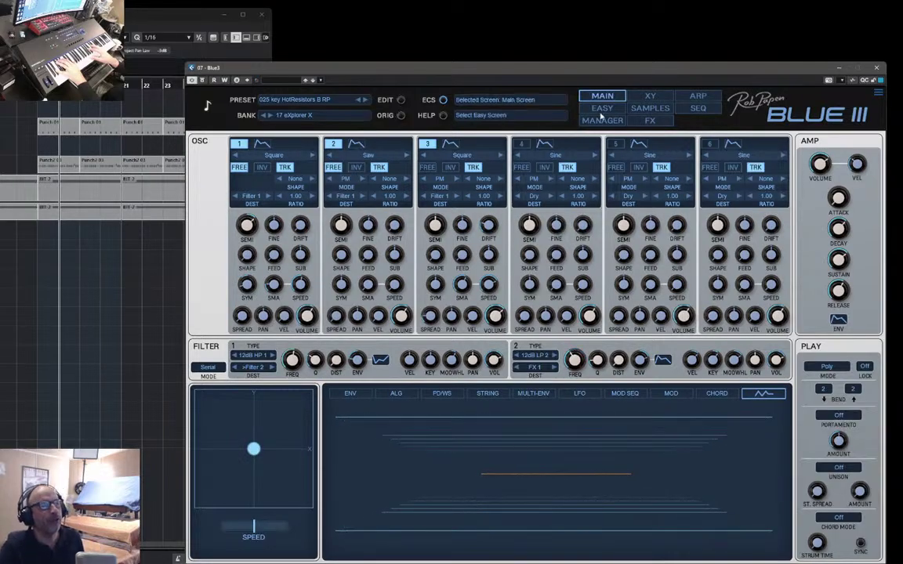
- Order the bank's presets by date again and load syn Tap&Pluck B RP, followed by syn Storytelling B RP
click(604, 120)
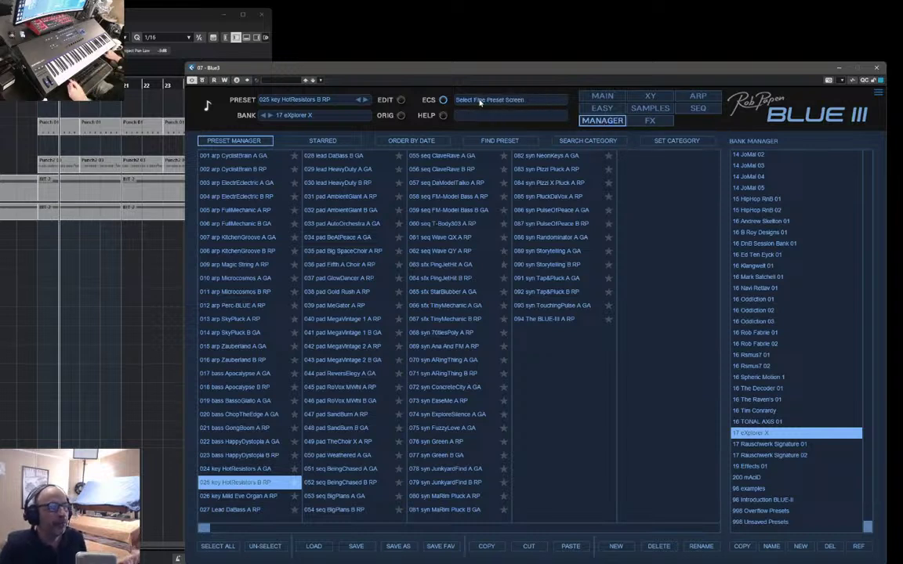
click(424, 142)
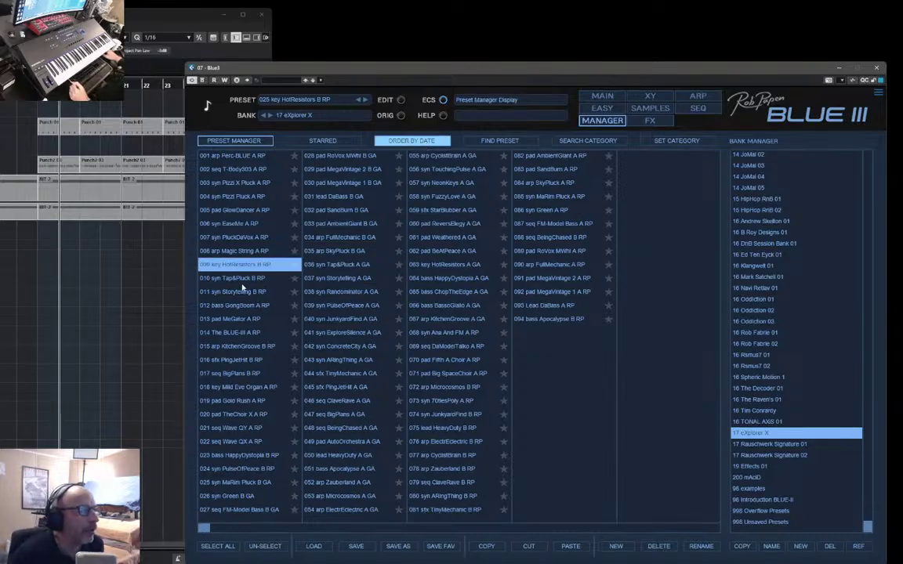
click(243, 279)
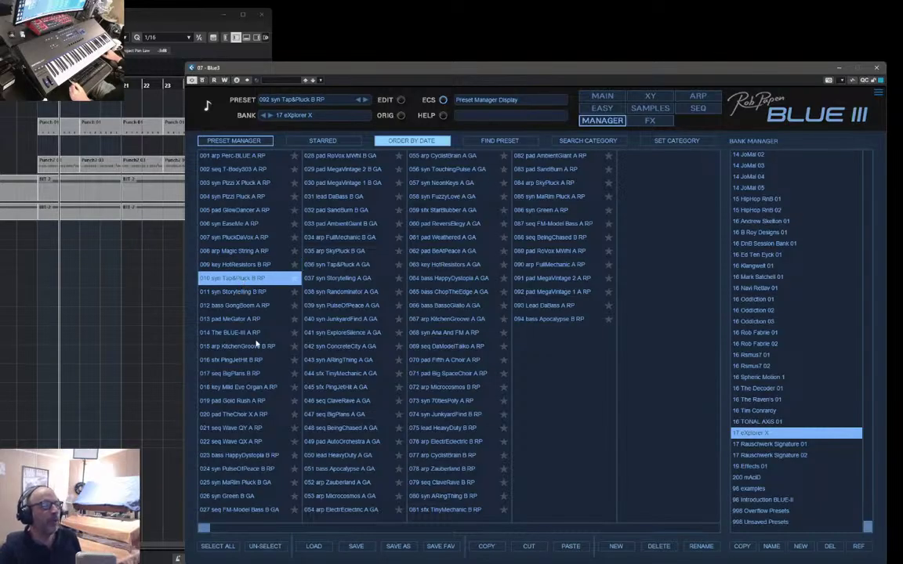
click(246, 293)
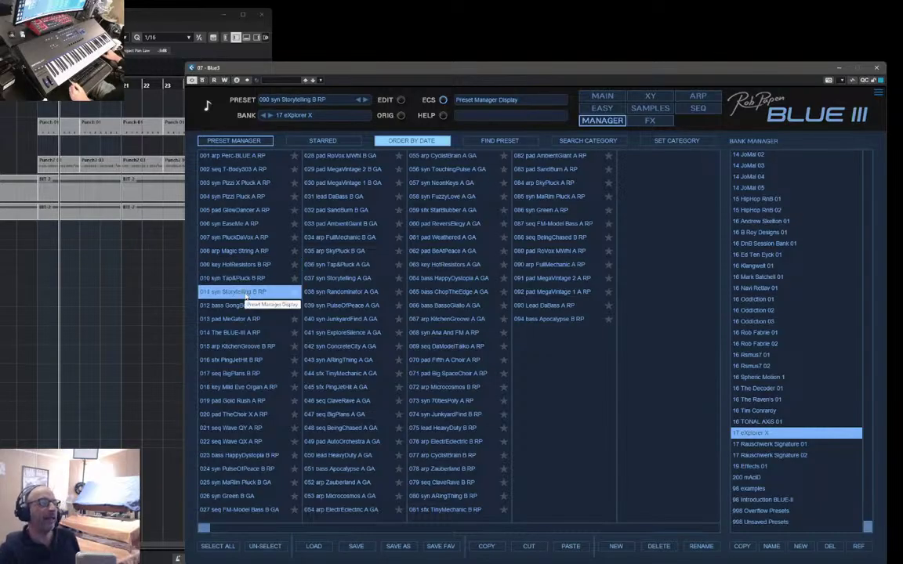
- View syn Storytelling B RP on the main screen, turn date ordering off and load syn Storytelling A GA with its main screen shown
click(598, 122)
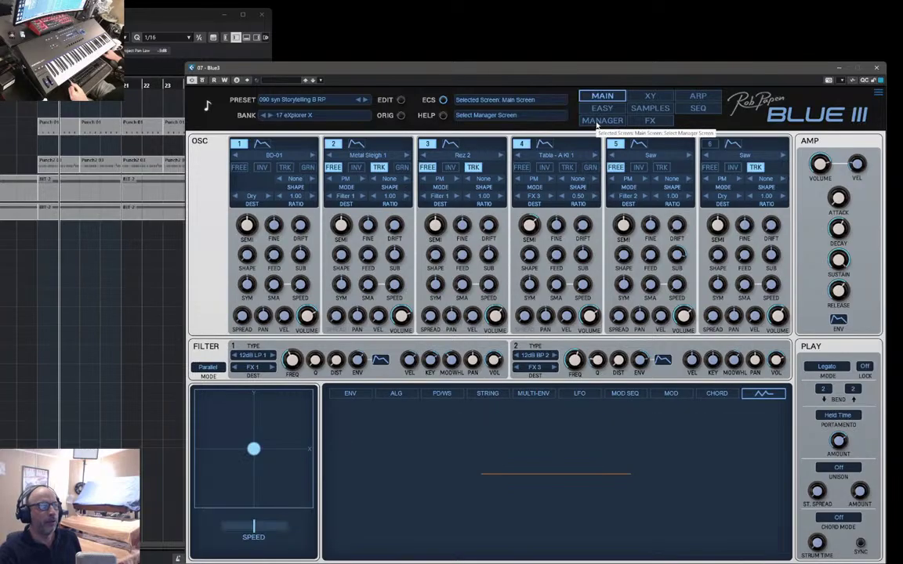
click(598, 122)
click(381, 138)
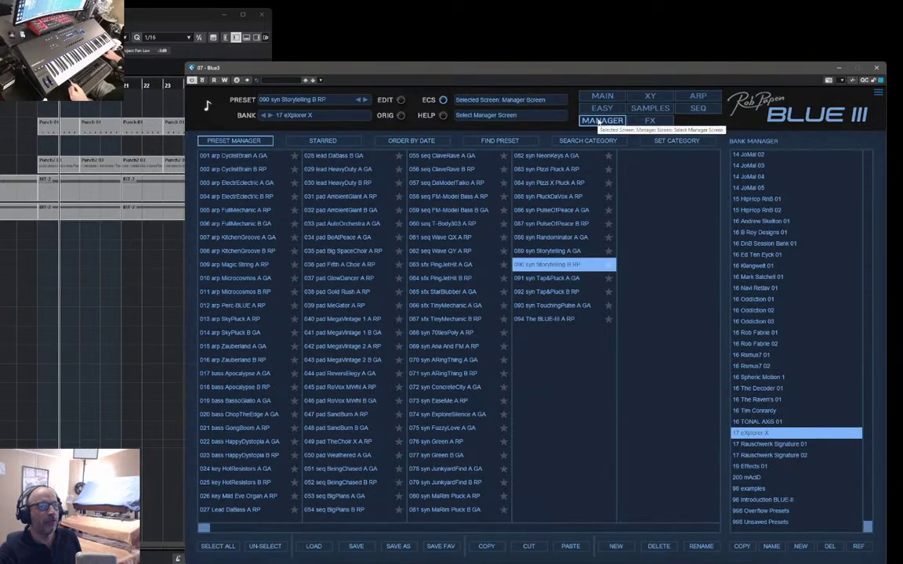
click(553, 251)
click(603, 97)
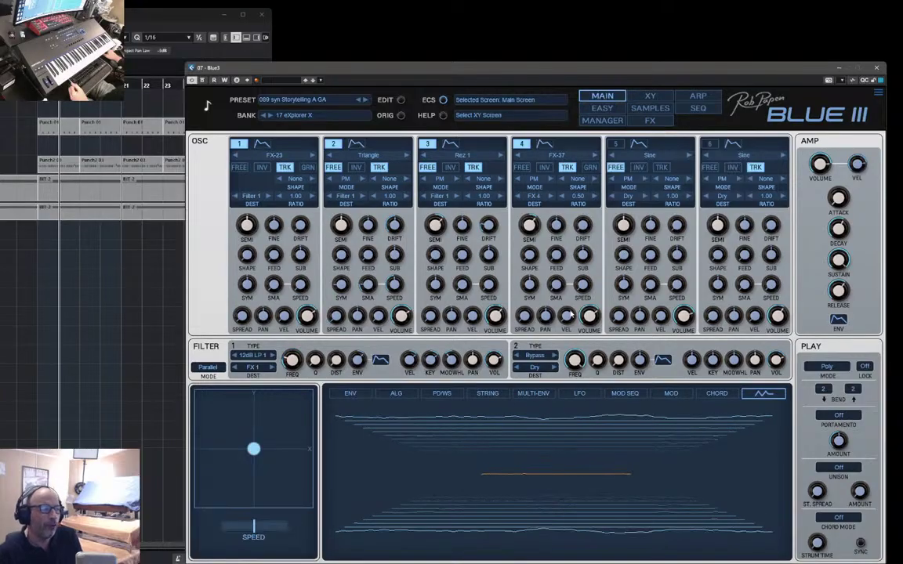
- Examine the envelope display of syn Storytelling A GA, going through the envelopes of oscillators 1 to 4
click(348, 394)
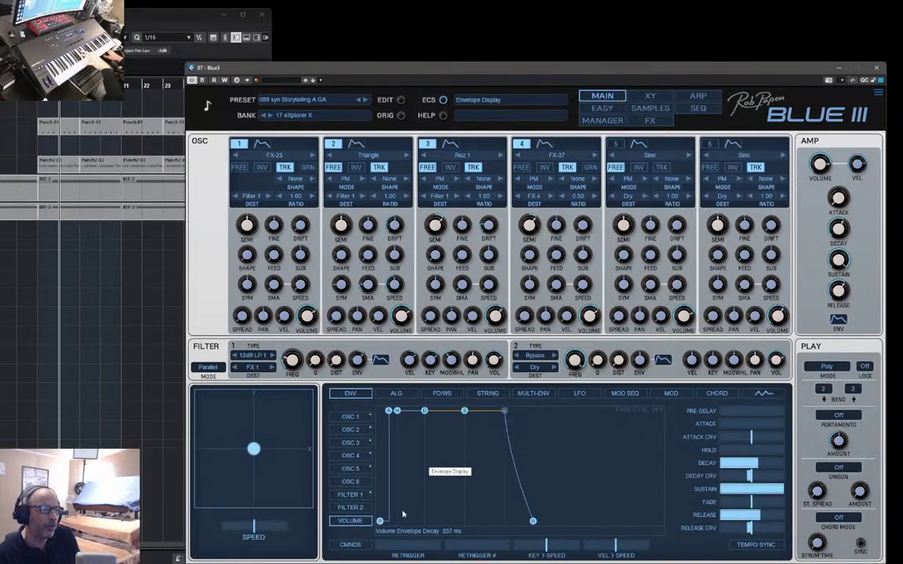
click(350, 416)
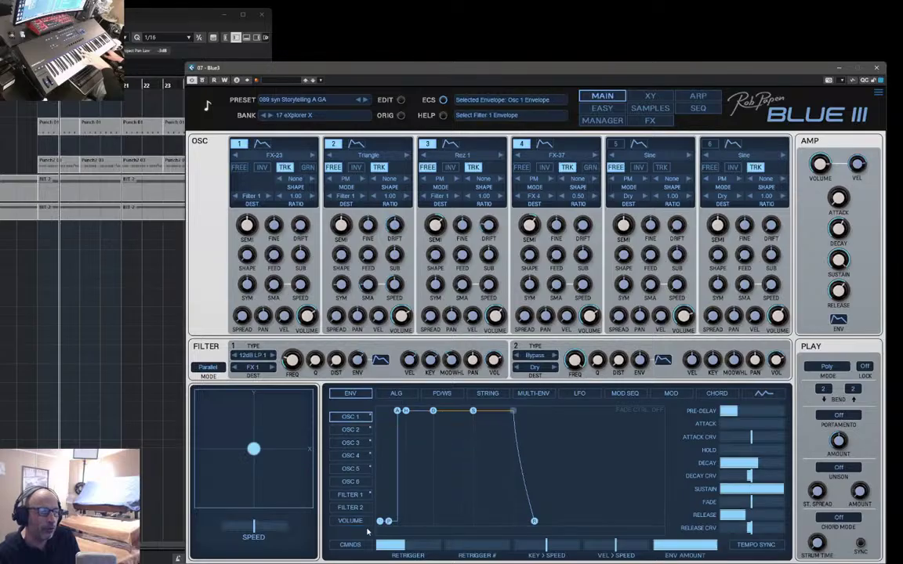
click(351, 429)
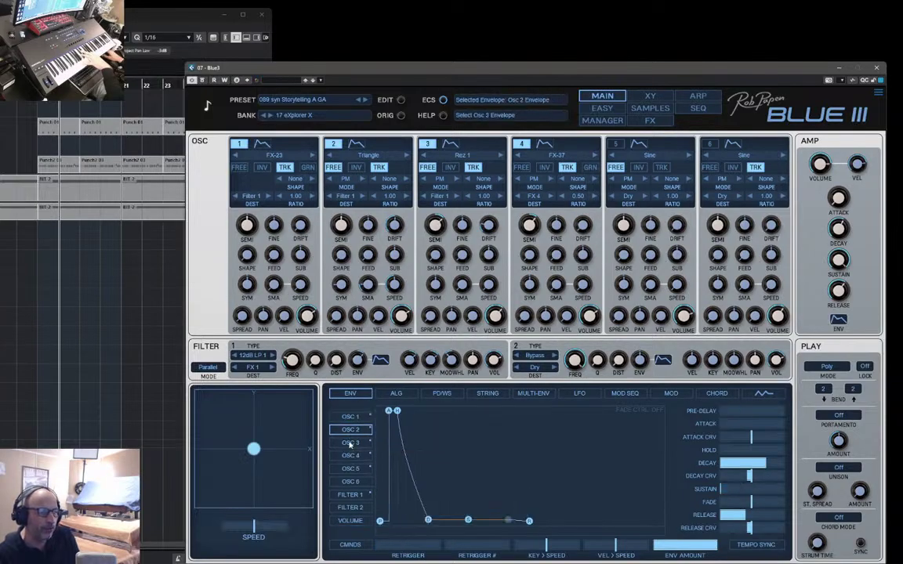
click(351, 442)
click(351, 455)
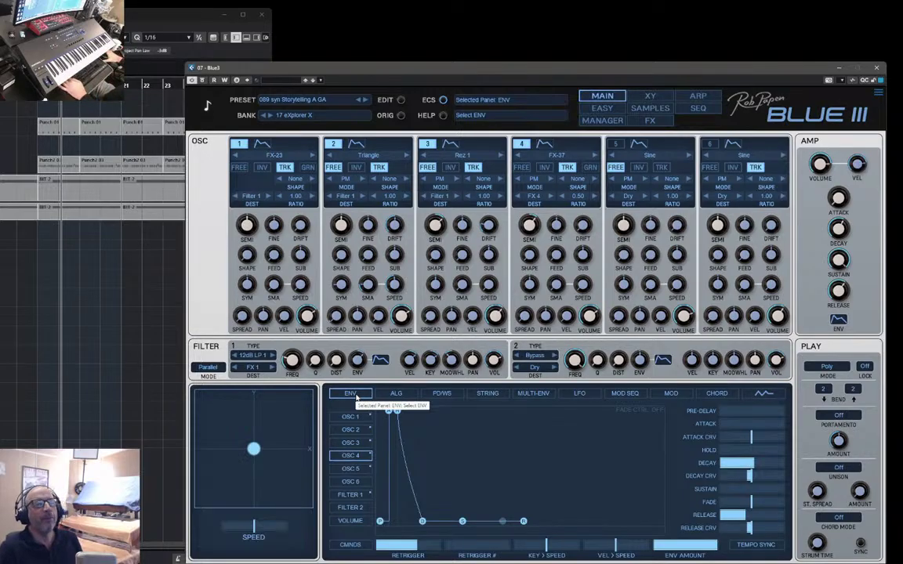
- Load syn Storytelling B RP and show its oscillator 1 envelope
click(364, 99)
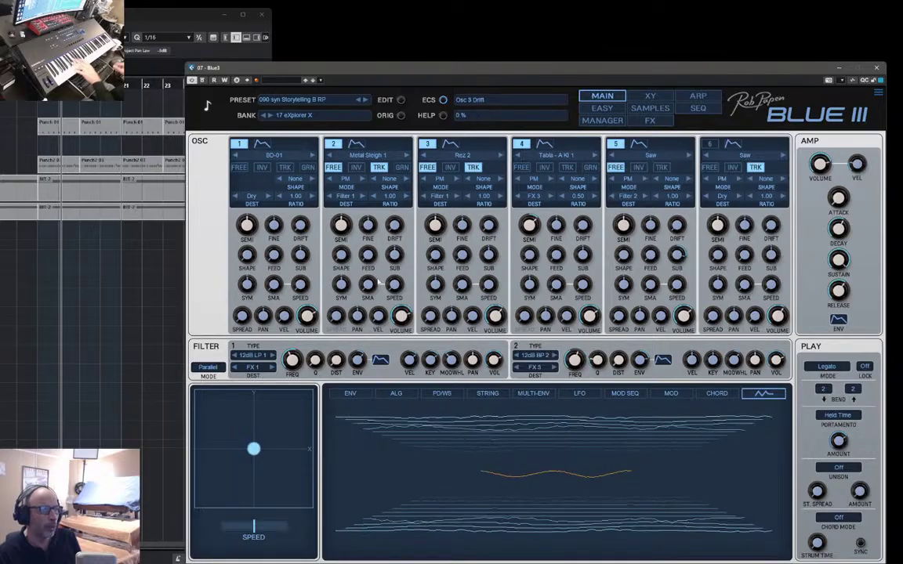
click(350, 393)
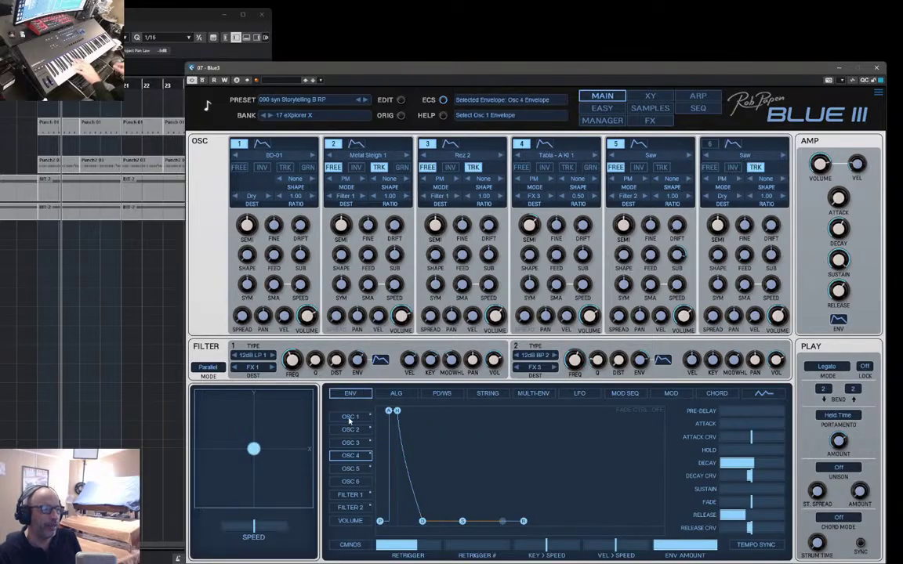
click(349, 417)
- Isolate oscillator 1 of syn Storytelling B RP by switching off oscillators 2, 3, 4 and 5
click(333, 144)
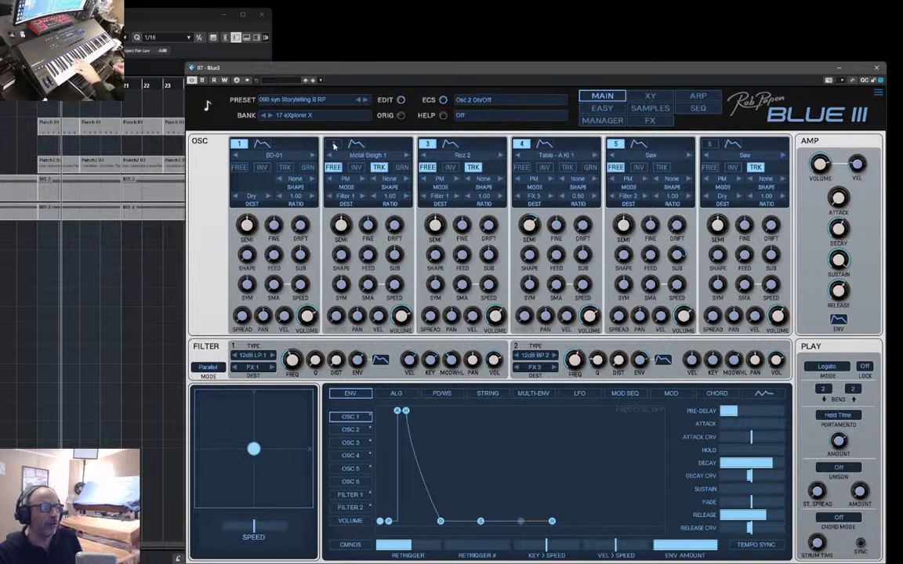
click(427, 144)
click(522, 143)
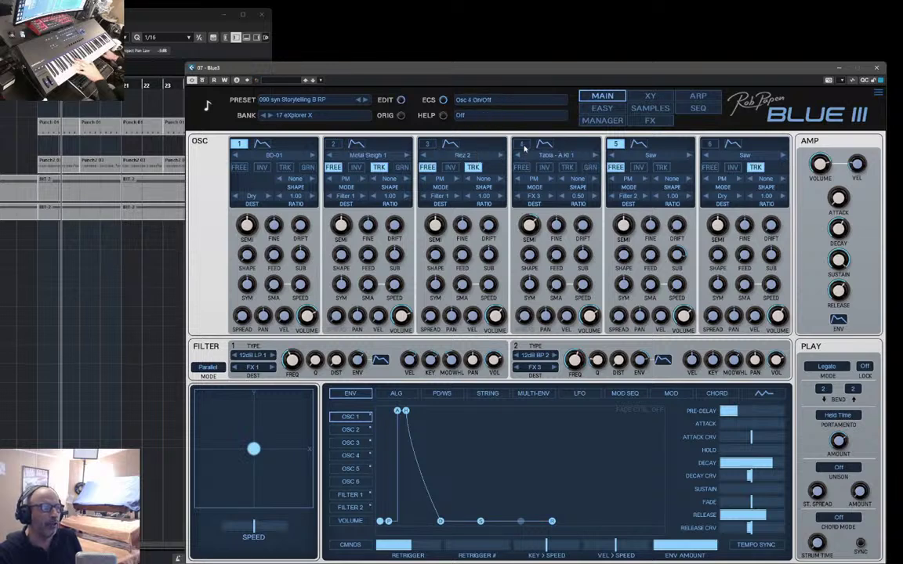
click(617, 144)
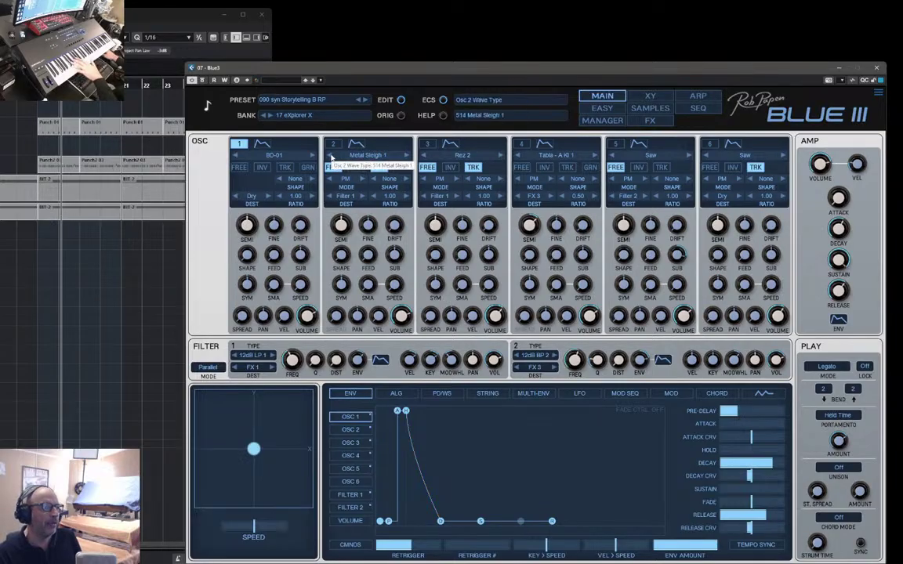
- Switch oscillator 1 off to audition oscillator 3, view the oscillator 3 envelope, and bring oscillators 4, 2 and 1 back in
click(239, 144)
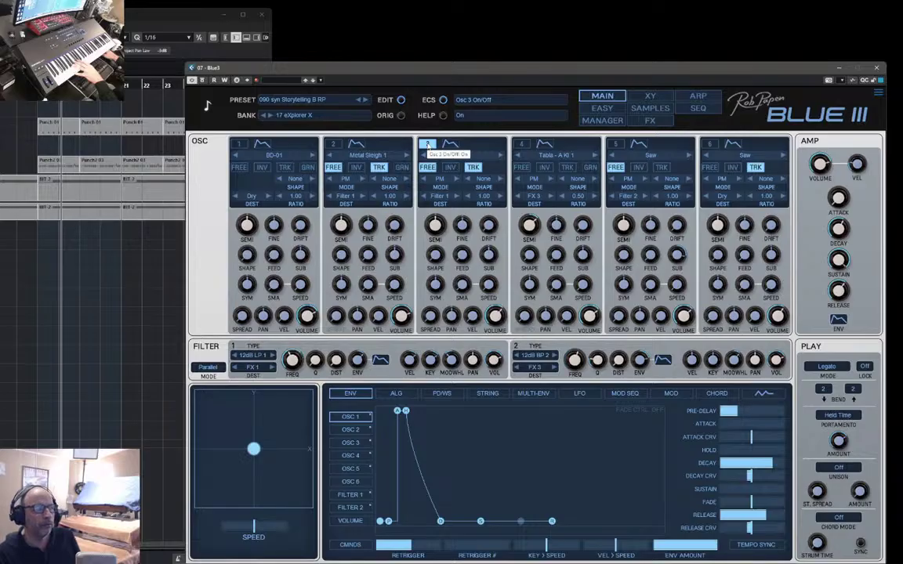
click(348, 443)
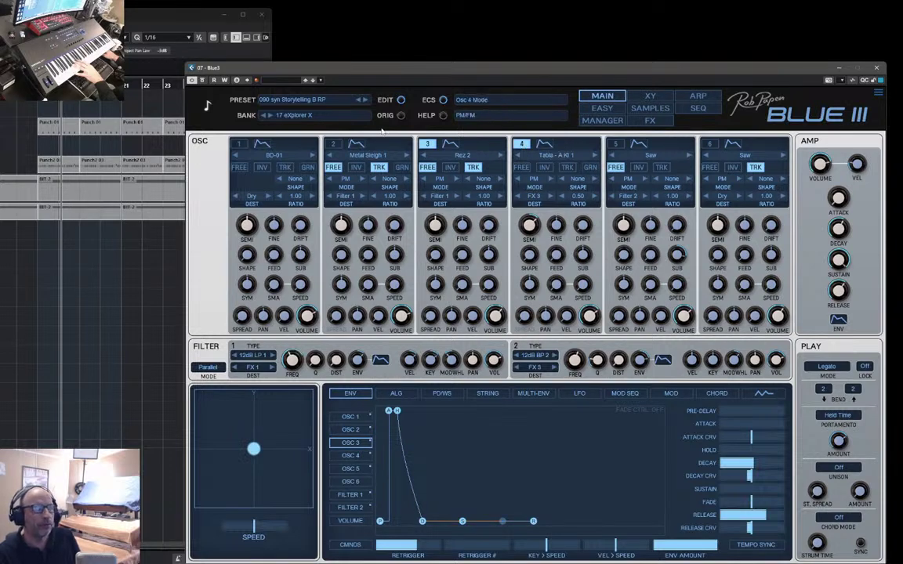
click(239, 145)
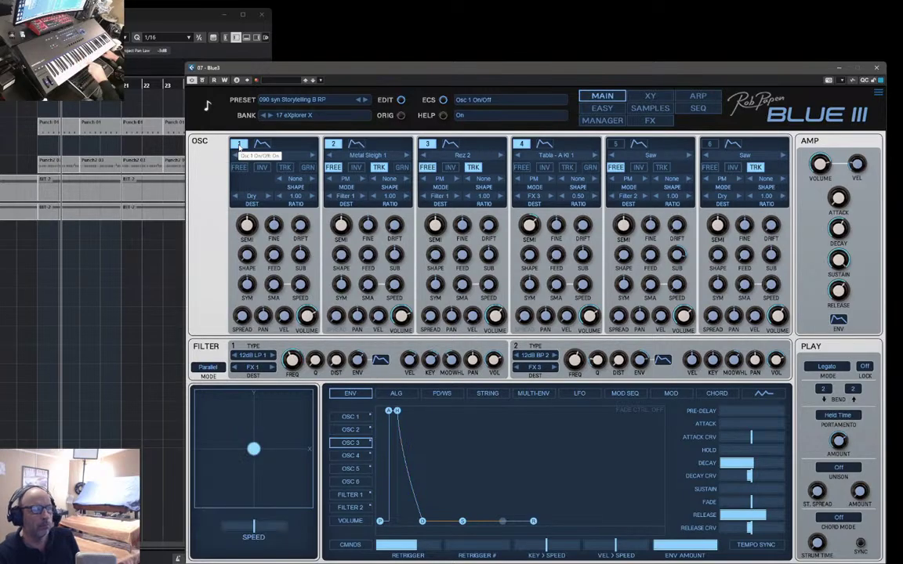
- Load syn Storytelling A GA, play it from the main screen and compare it with syn Storytelling B RP
click(602, 121)
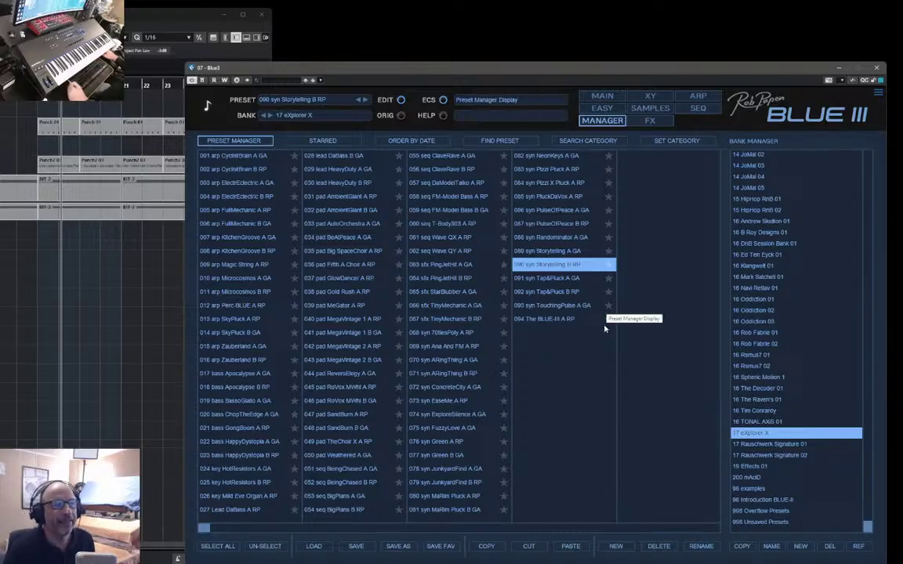
click(549, 251)
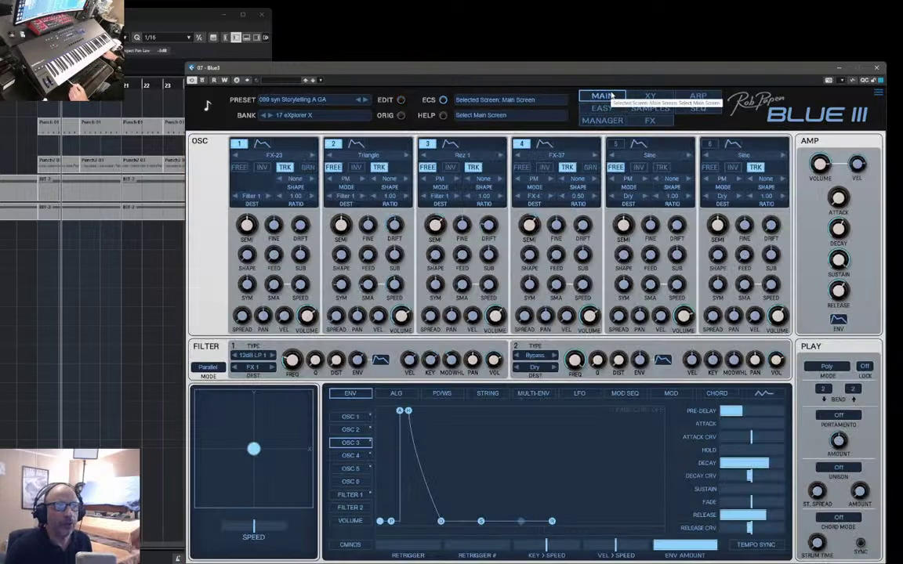
click(603, 96)
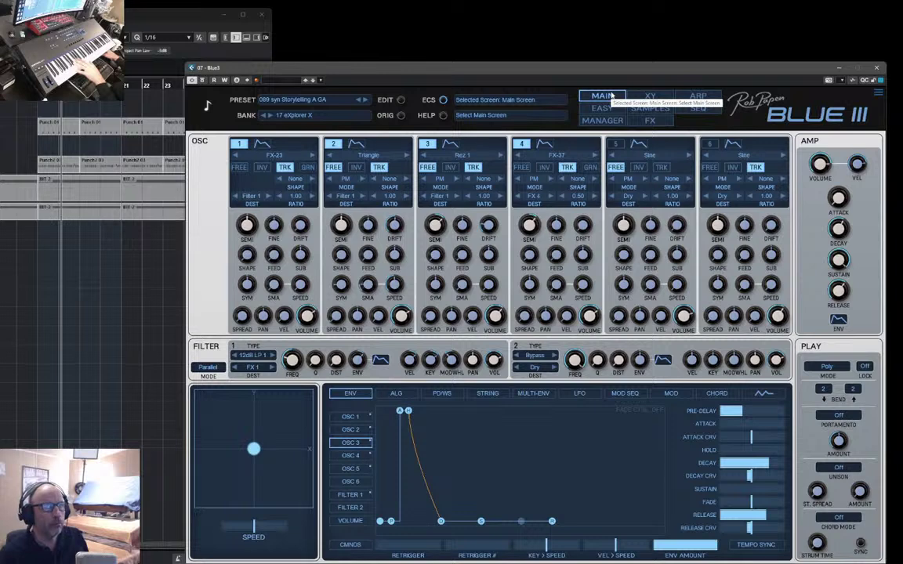
click(364, 101)
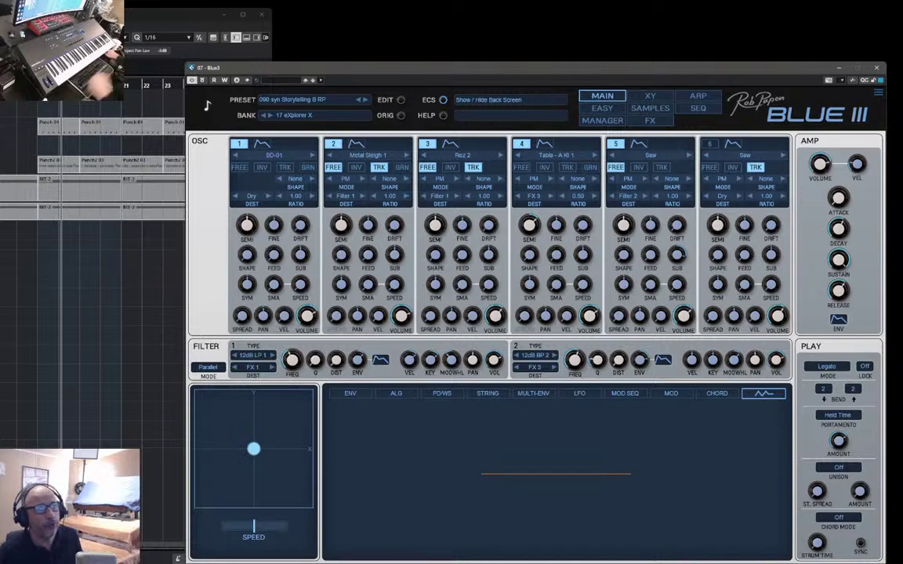
- Open the preset manager, shift the DAW window aside and load the Vocal Organ preset from the 02 Pads 01 bank
click(614, 121)
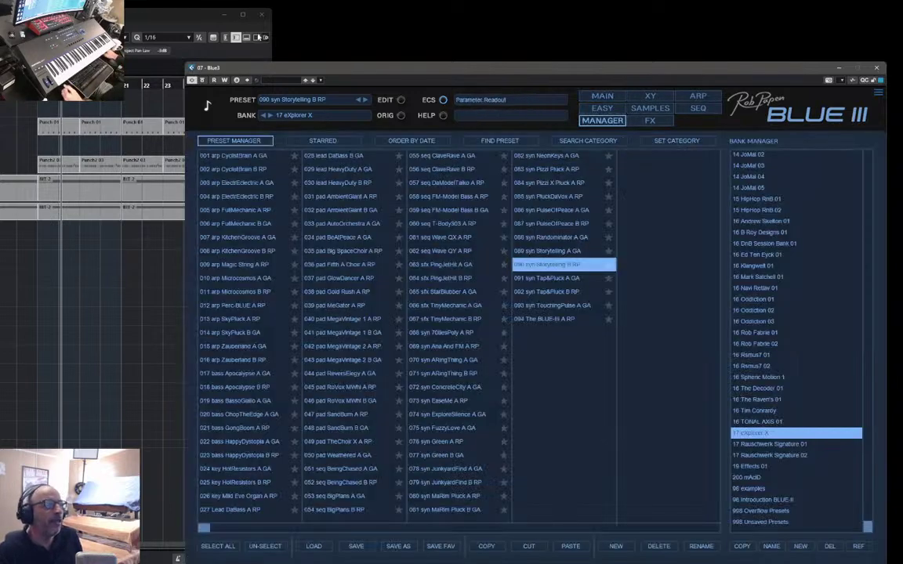
drag(273, 28, 49, 27)
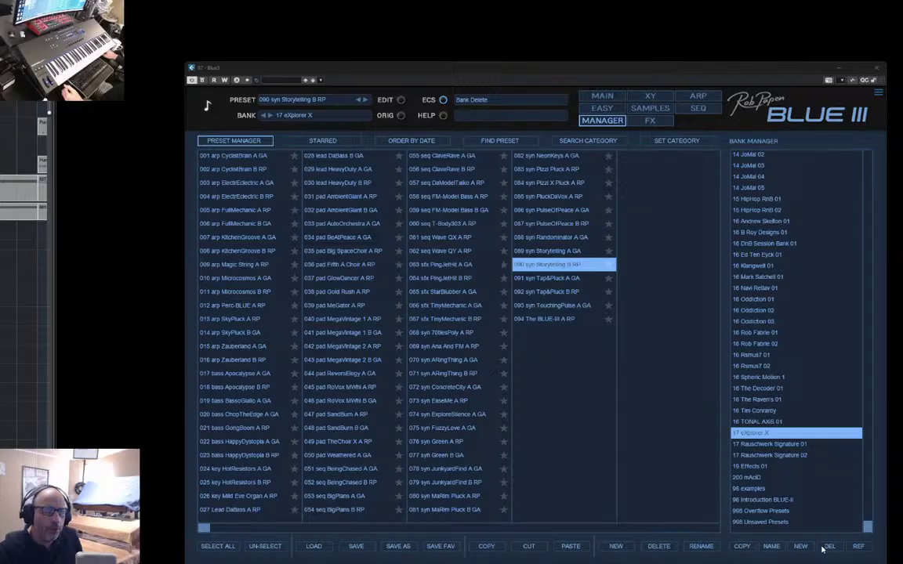
drag(867, 527, 878, 151)
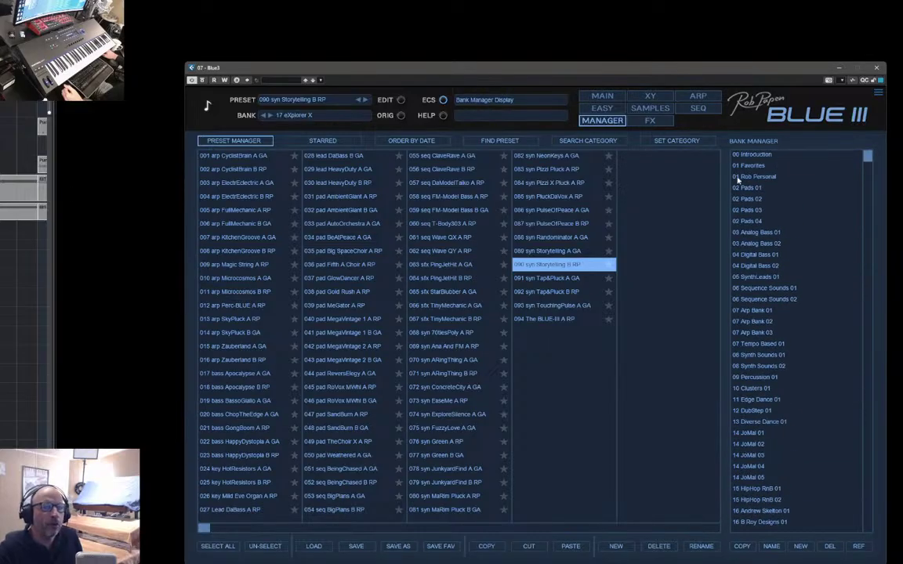
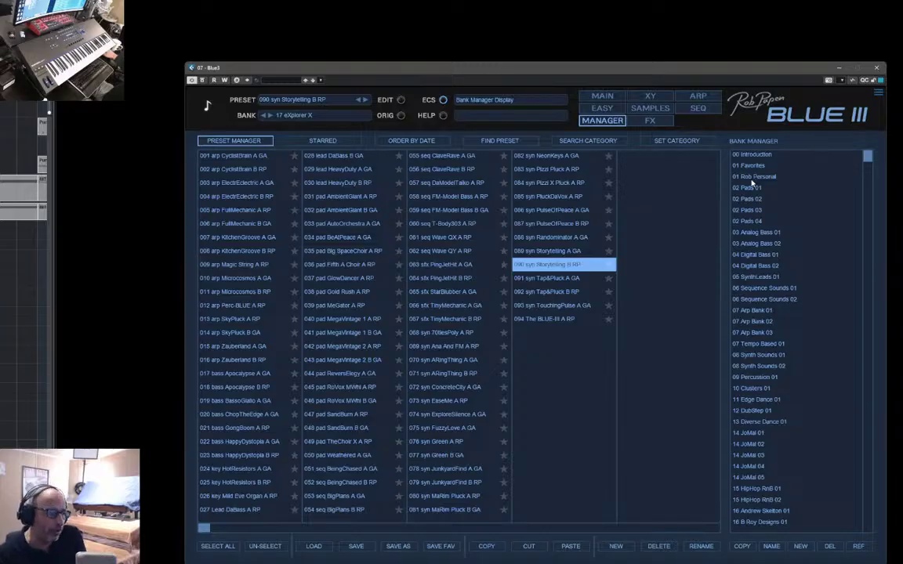
click(750, 189)
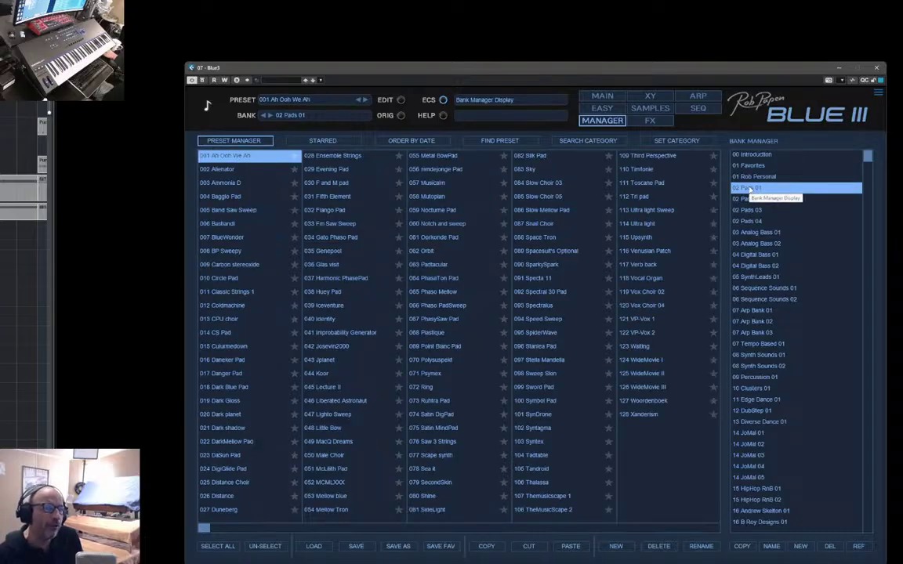
click(636, 279)
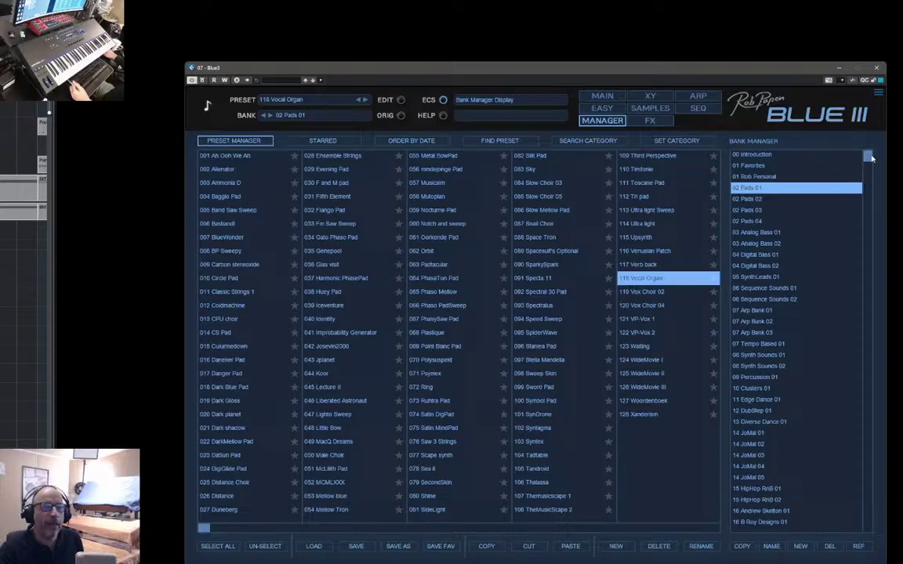
- Return to the 17 eXplorer X bank and order its presets by date
drag(871, 158, 785, 424)
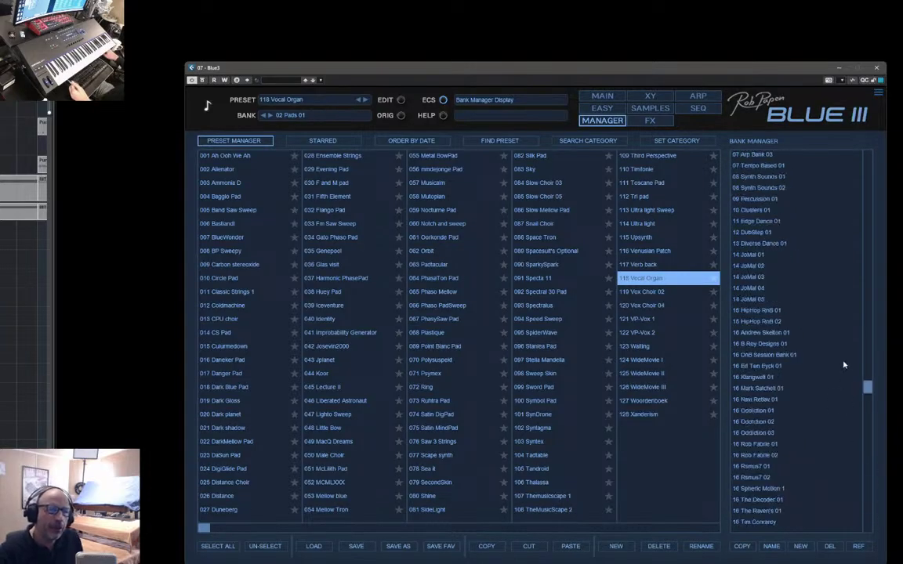
drag(852, 232, 868, 519)
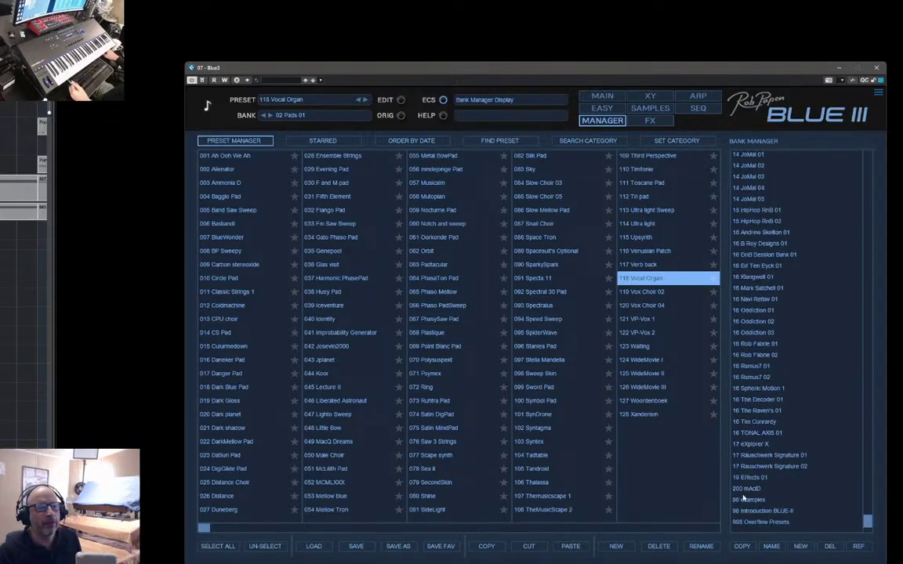
click(752, 445)
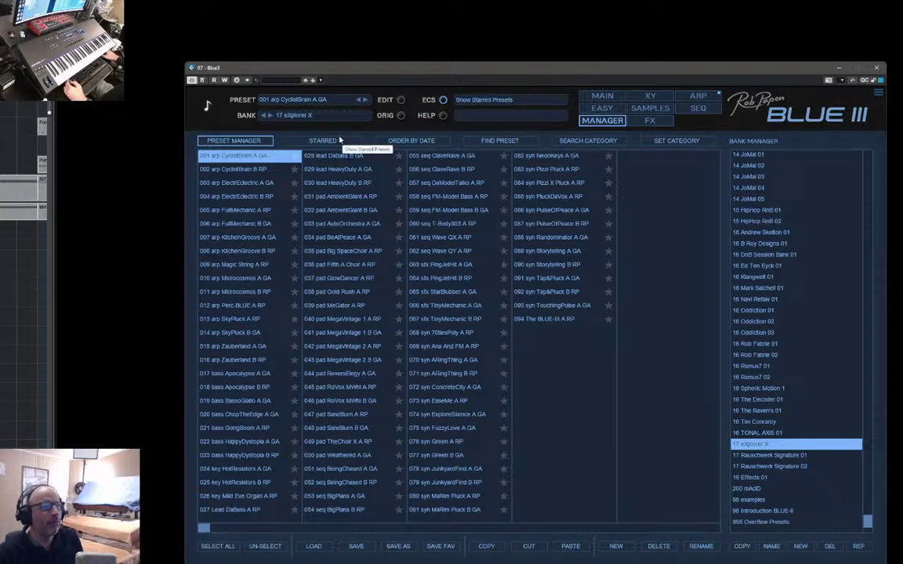
click(414, 142)
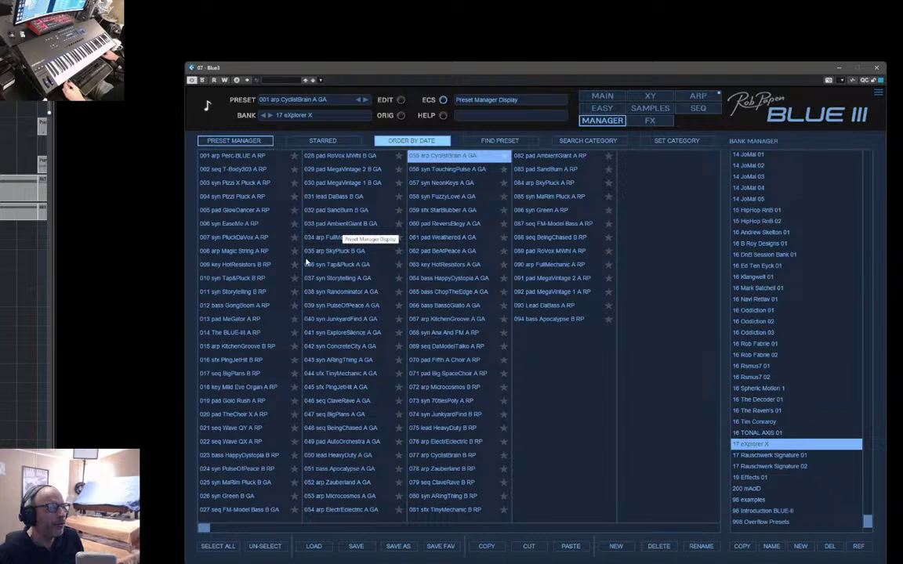
- Load syn EaseMe A RP, followed by The BLUE-III A RP, and show the latter on the main screen
click(227, 225)
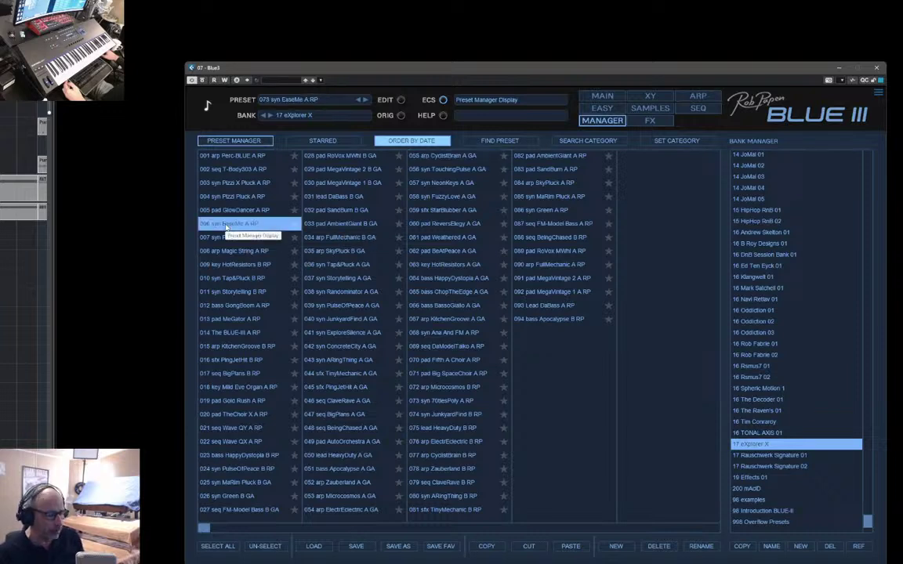
click(240, 335)
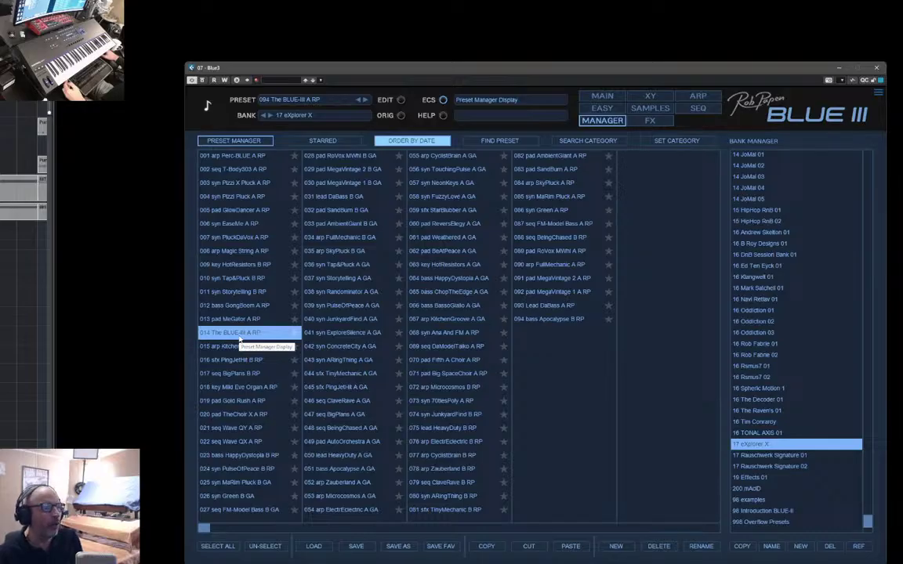
click(600, 95)
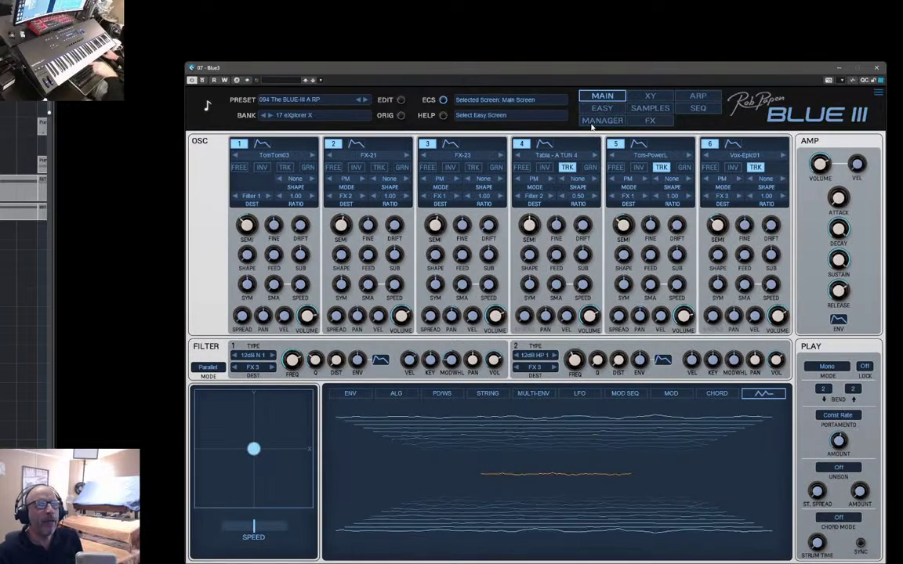
- Return to the preset manager and open the 00 Introduction bank
click(596, 121)
drag(872, 508, 870, 157)
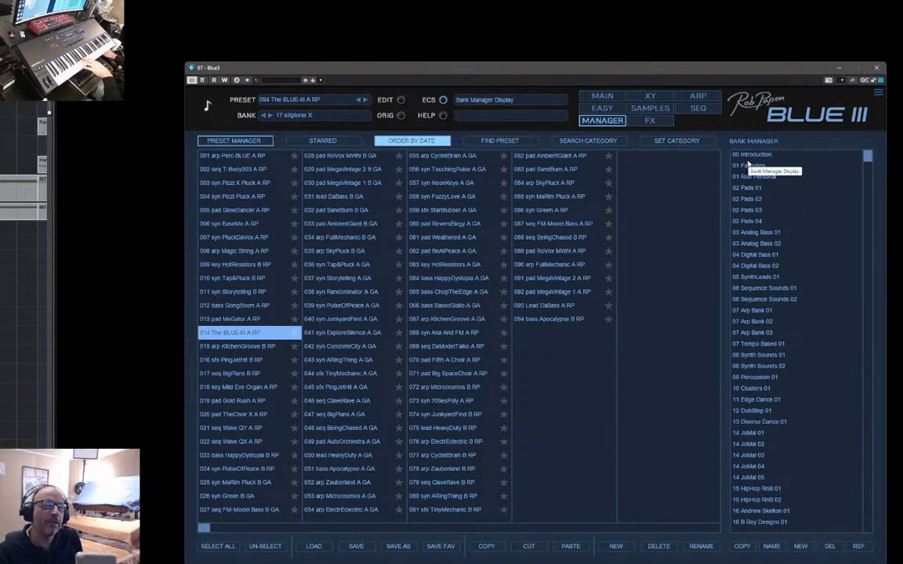
click(737, 156)
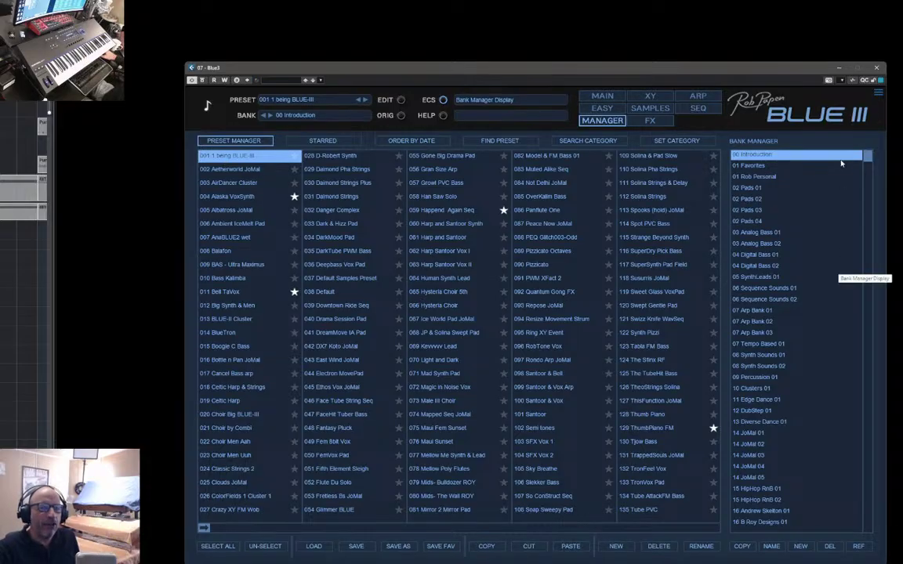
drag(868, 155, 870, 518)
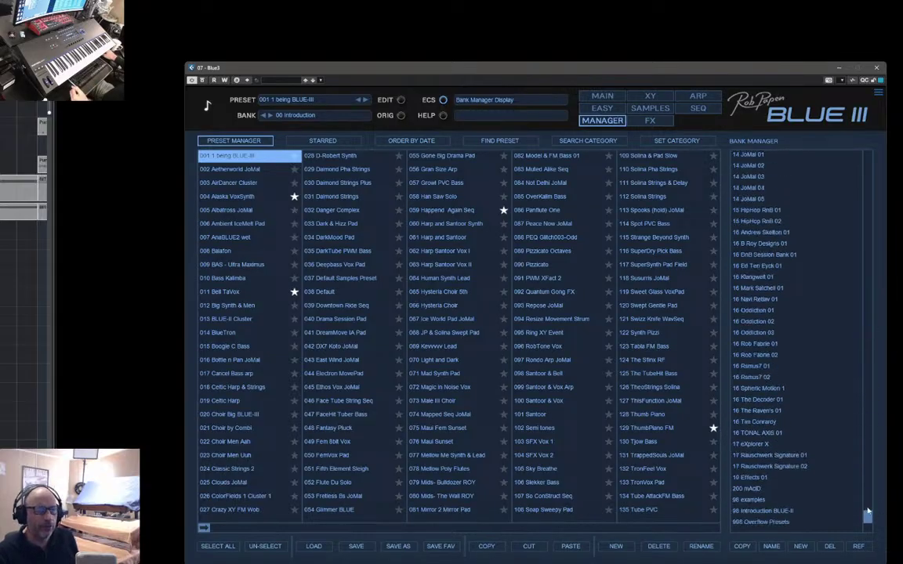
- Load The BLUE-III A RP from the date-ordered 17 eXplorer X bank, and restore the default preset order
click(754, 444)
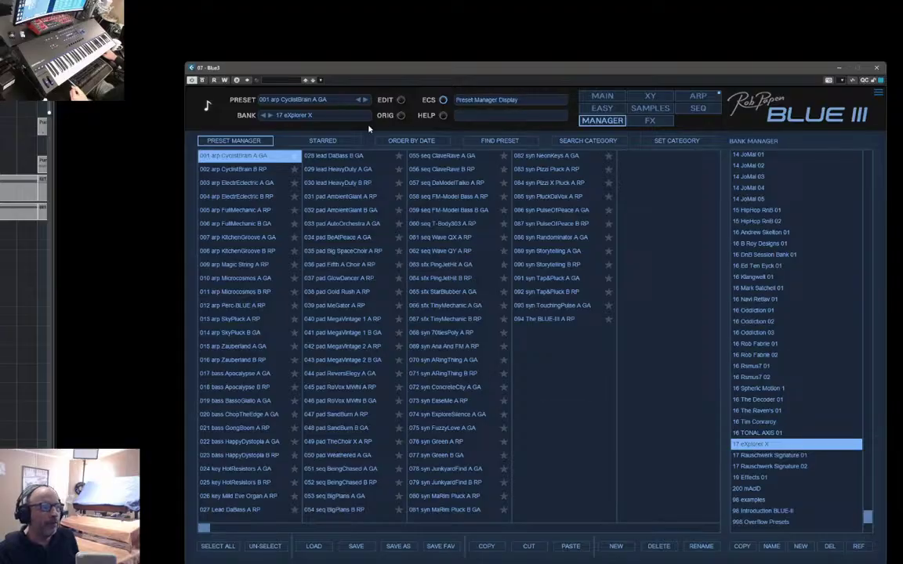
click(412, 142)
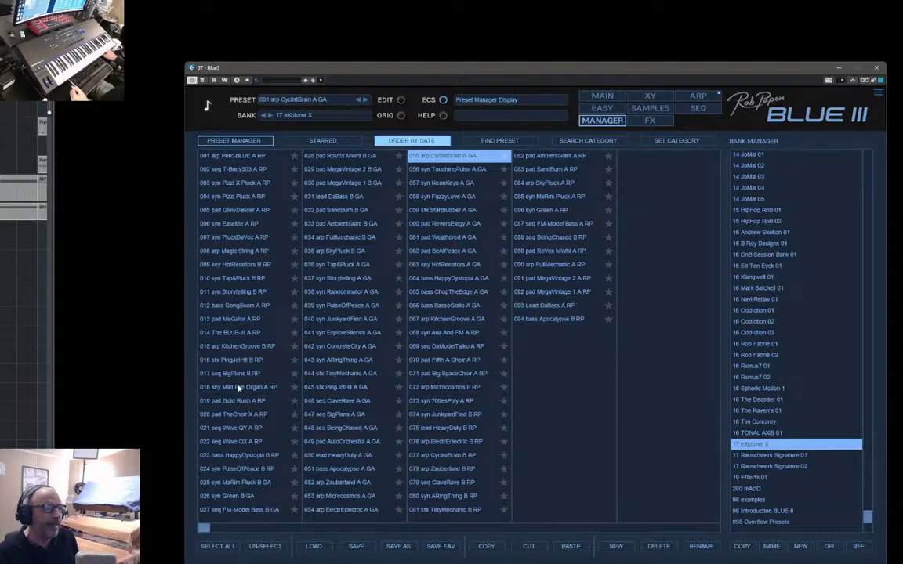
click(388, 144)
click(389, 143)
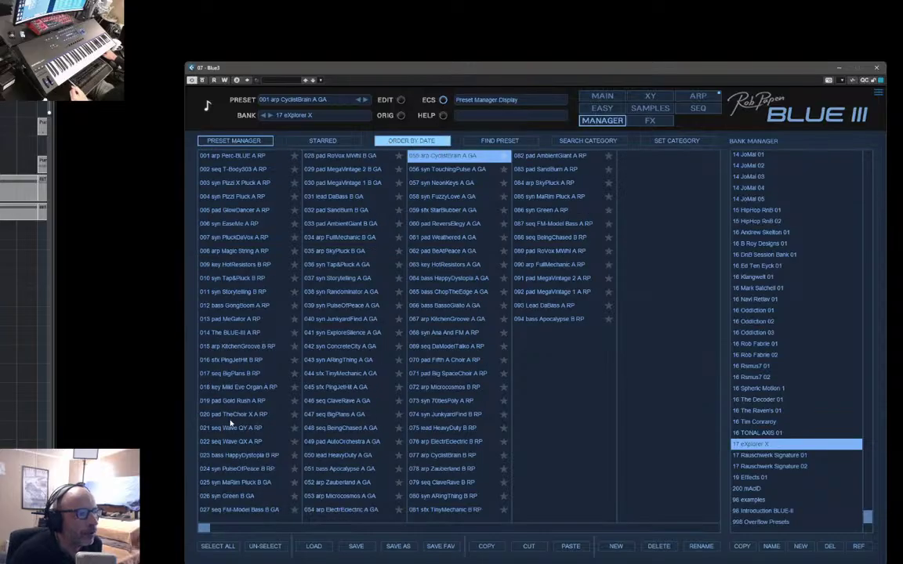
click(232, 333)
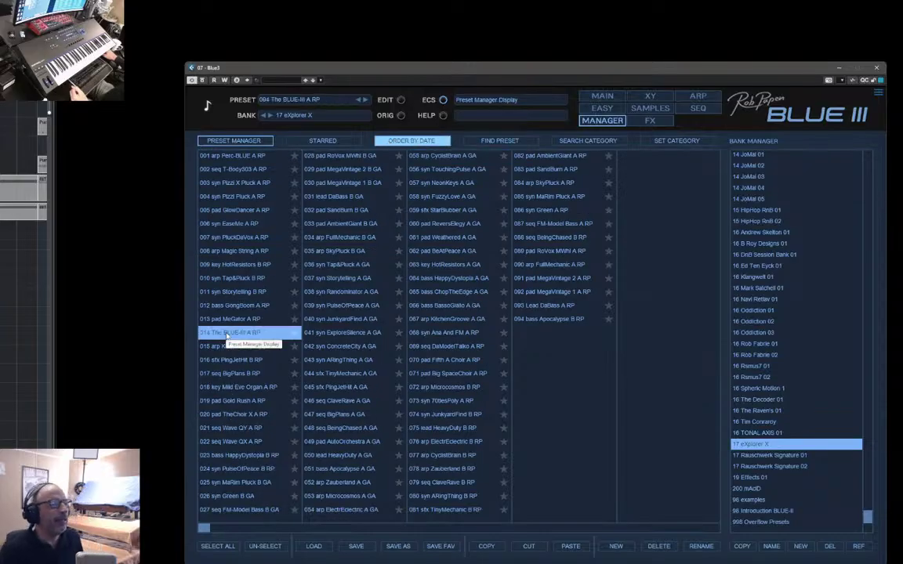
click(421, 142)
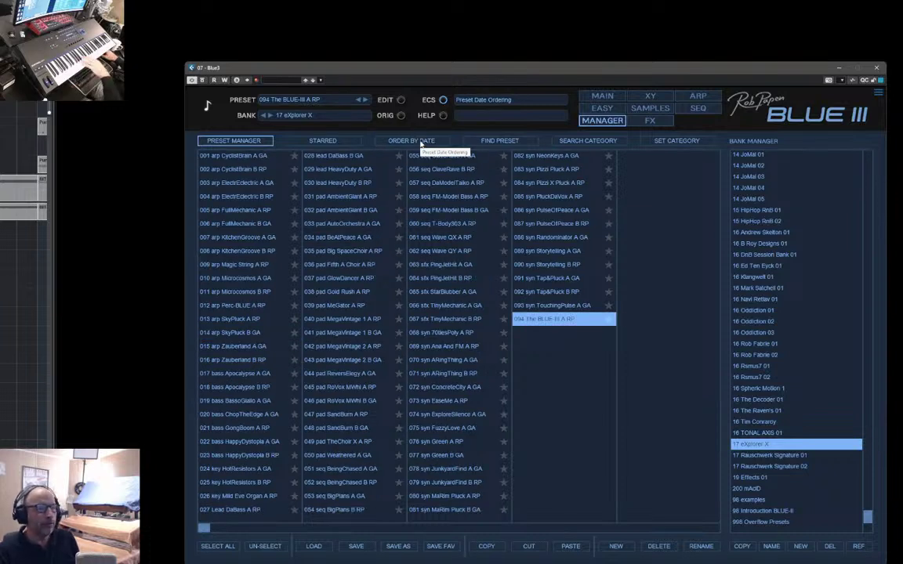
- Show The BLUE-III A RP on the main screen and display its oscillator 5 envelope
click(616, 98)
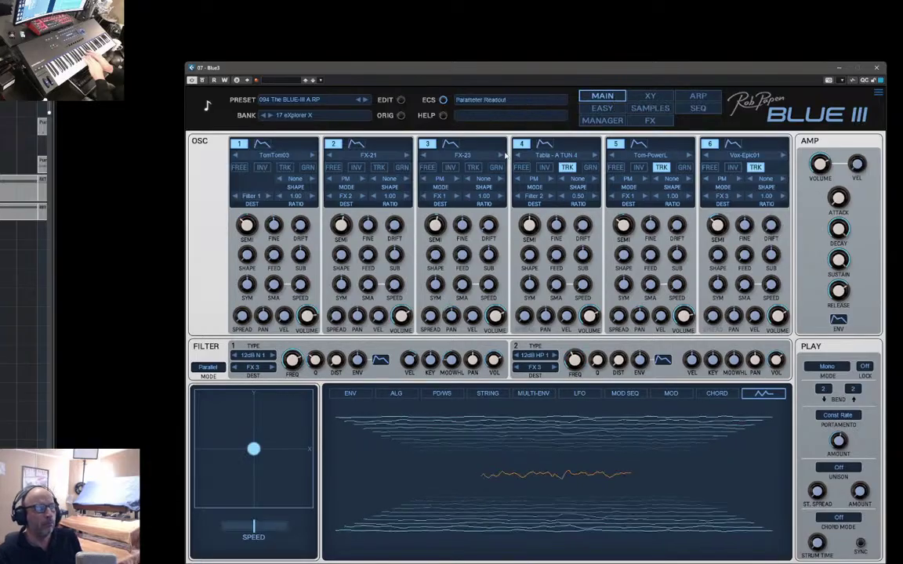
click(350, 393)
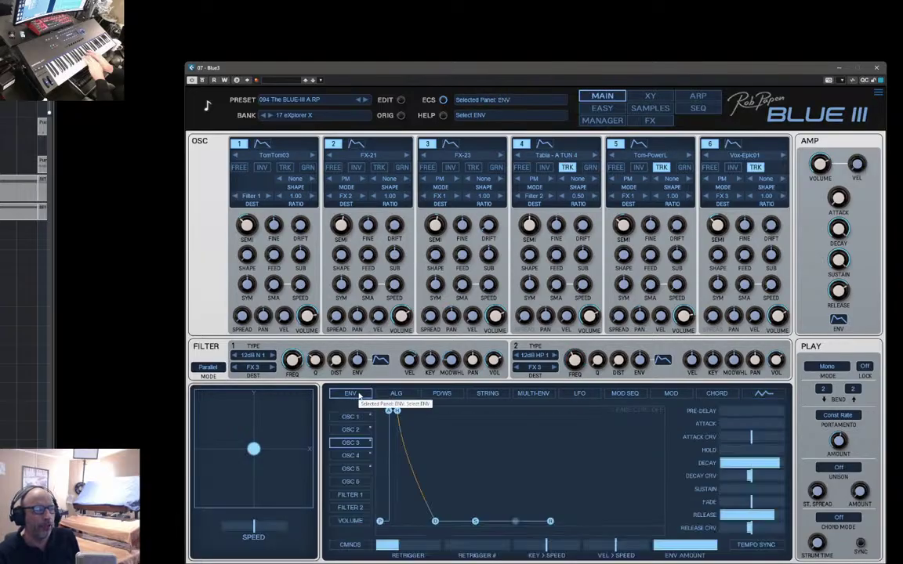
click(359, 468)
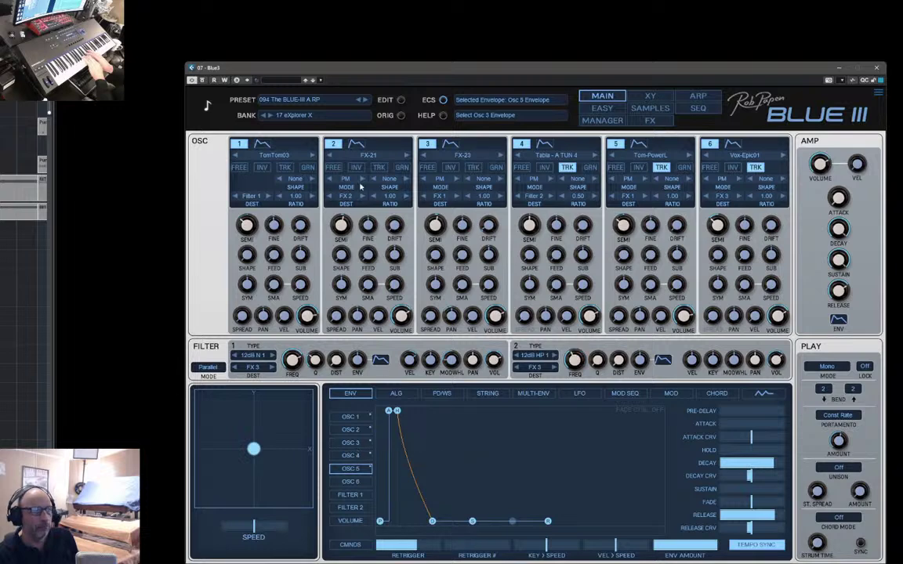
- Isolate oscillator 1 and view its envelope, then add oscillator 2 and view its envelope
click(425, 143)
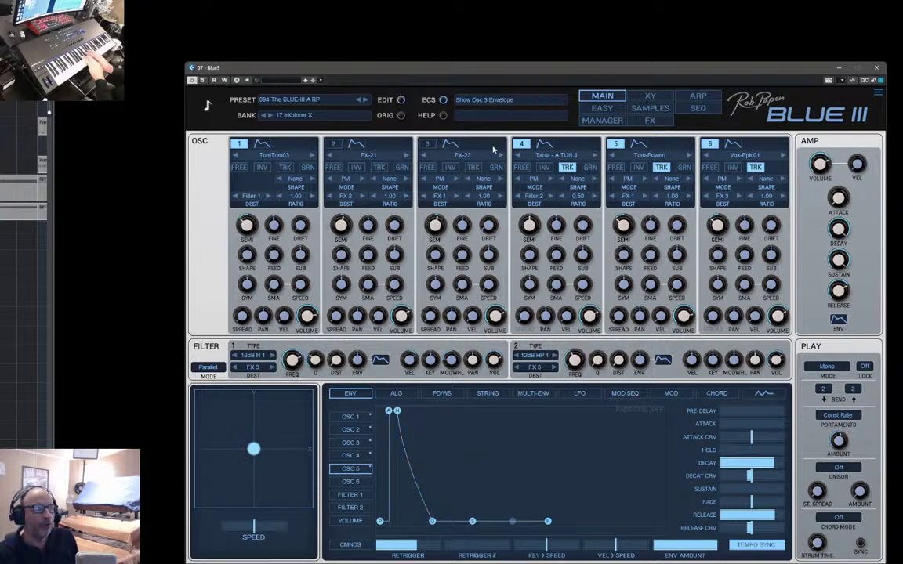
click(615, 143)
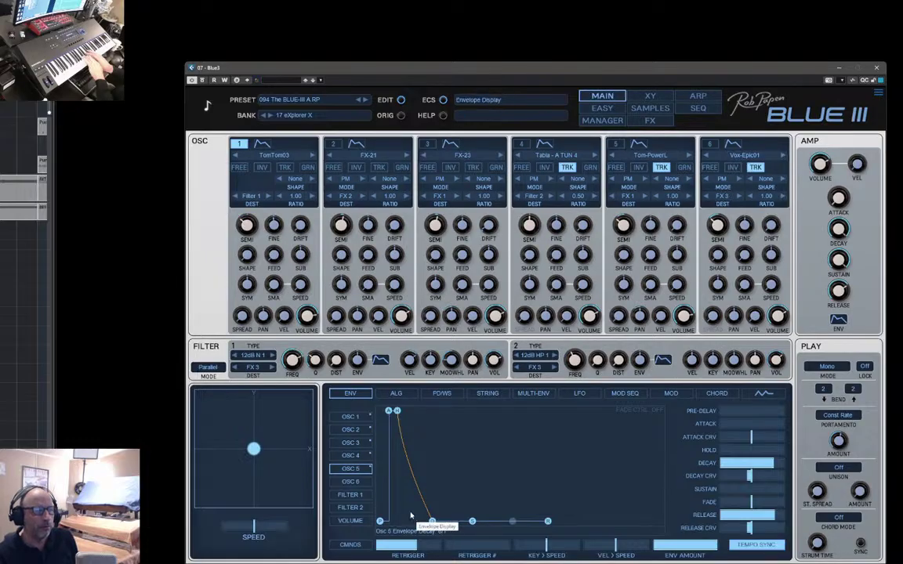
click(345, 418)
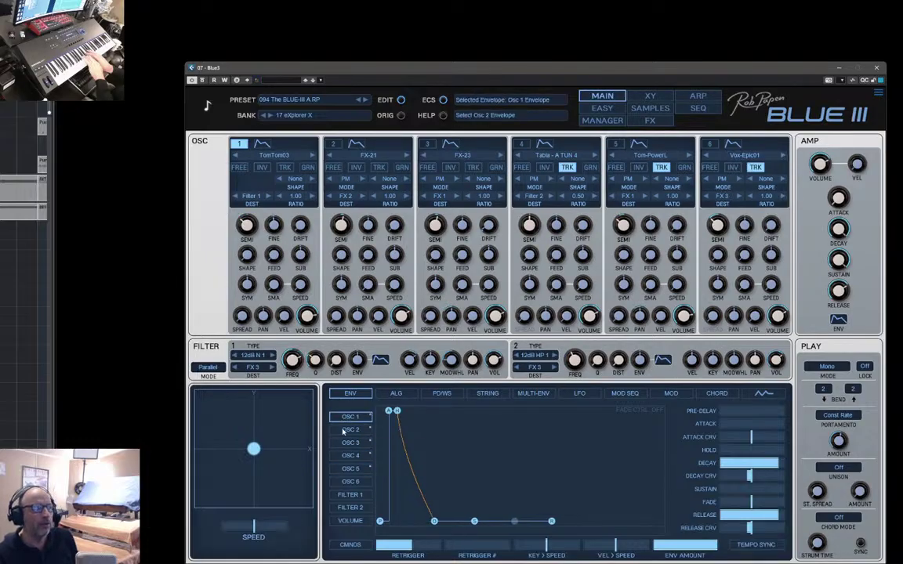
click(333, 143)
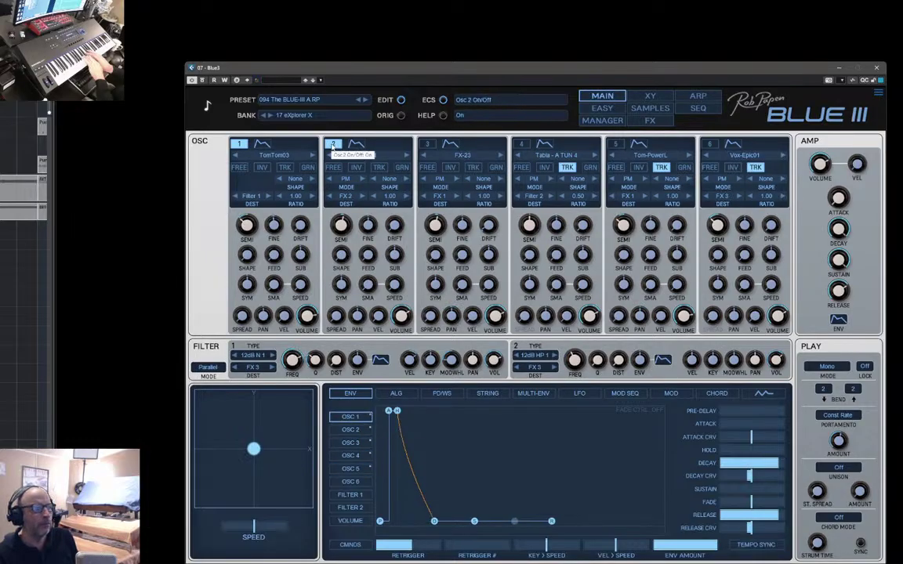
click(353, 431)
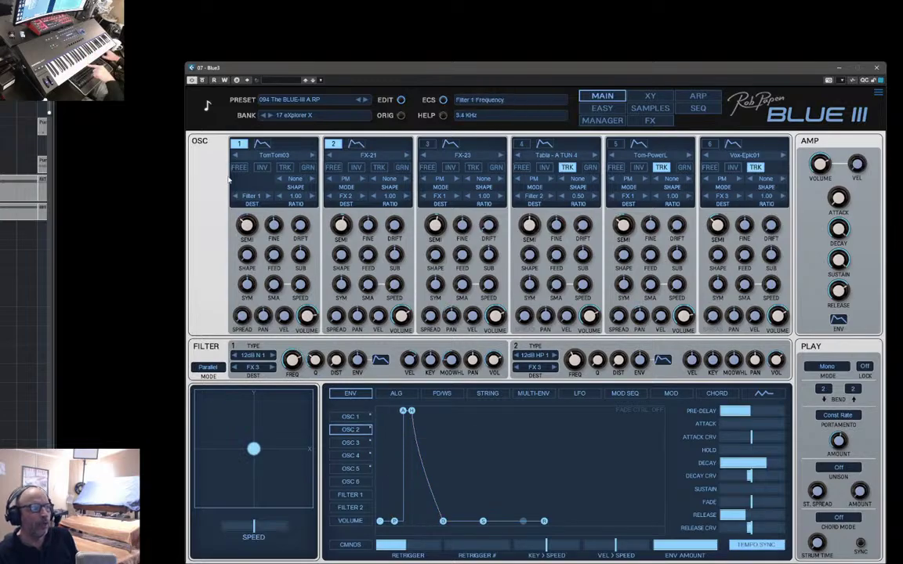
- Isolate oscillator 3 by turning off oscillators 1 and 2, and display the oscillator 3 envelope
click(240, 145)
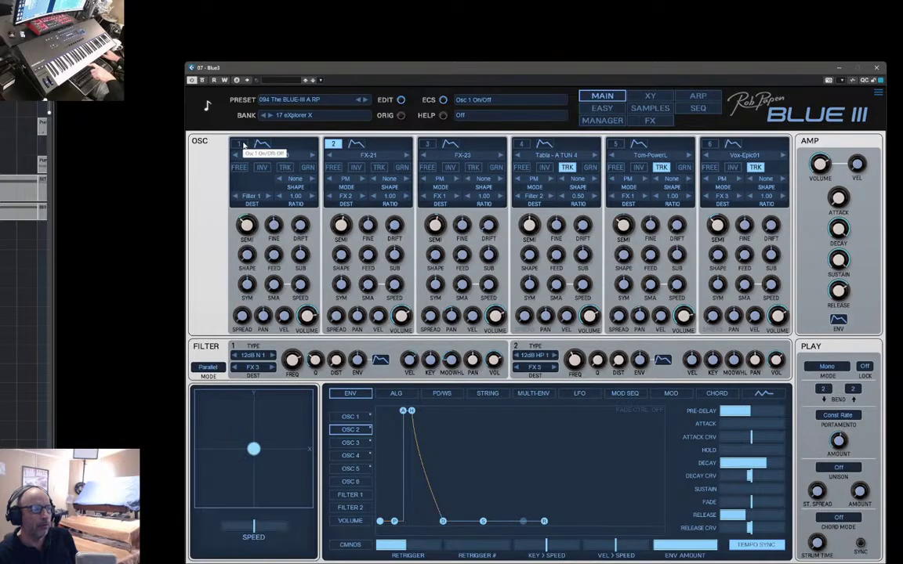
click(427, 145)
click(351, 442)
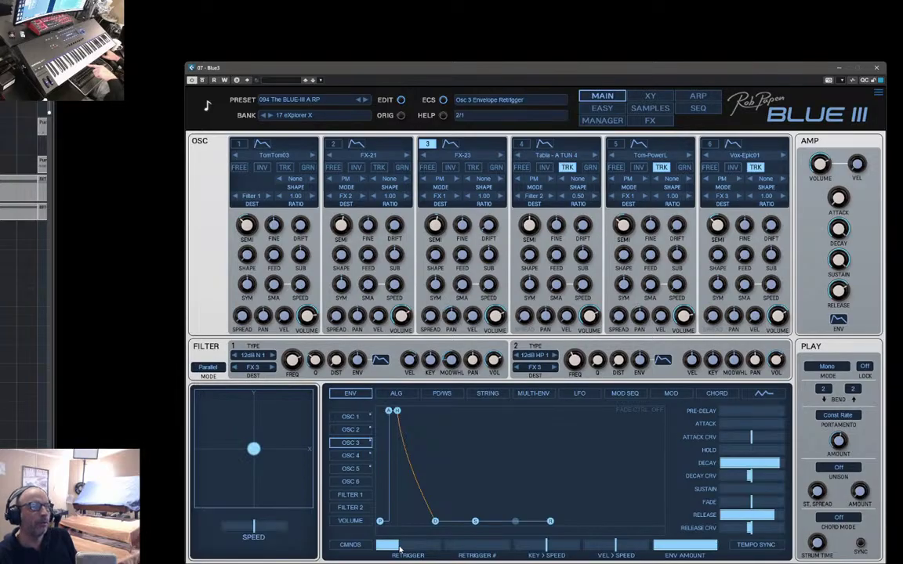
- Isolate oscillator 4 and inspect its envelope and retrigger setting, then isolate oscillators 5 and 6 in turn
click(521, 147)
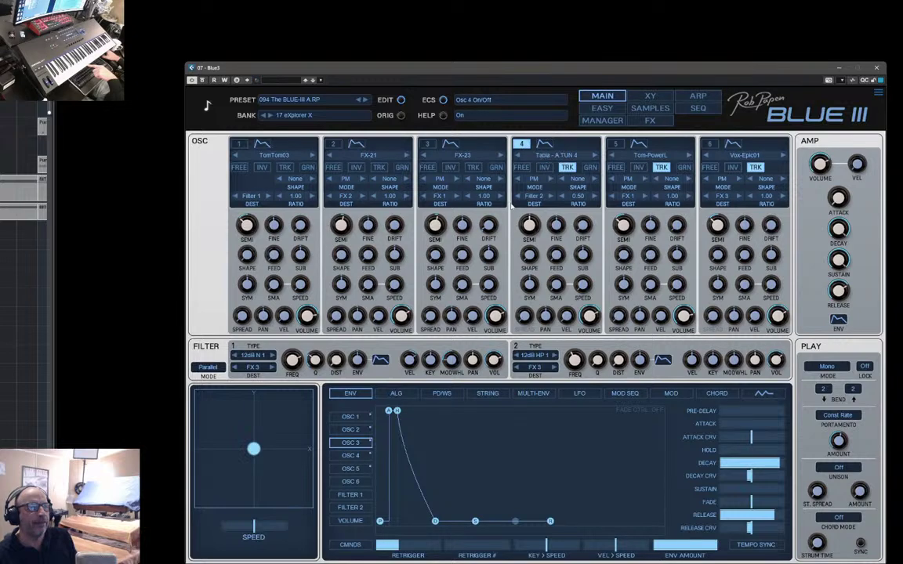
click(351, 455)
drag(400, 546, 421, 551)
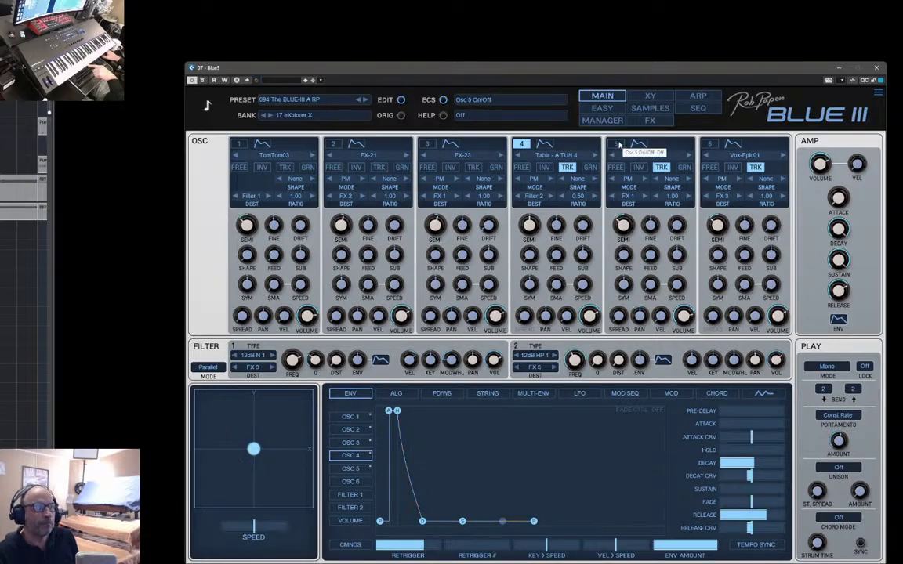
click(617, 146)
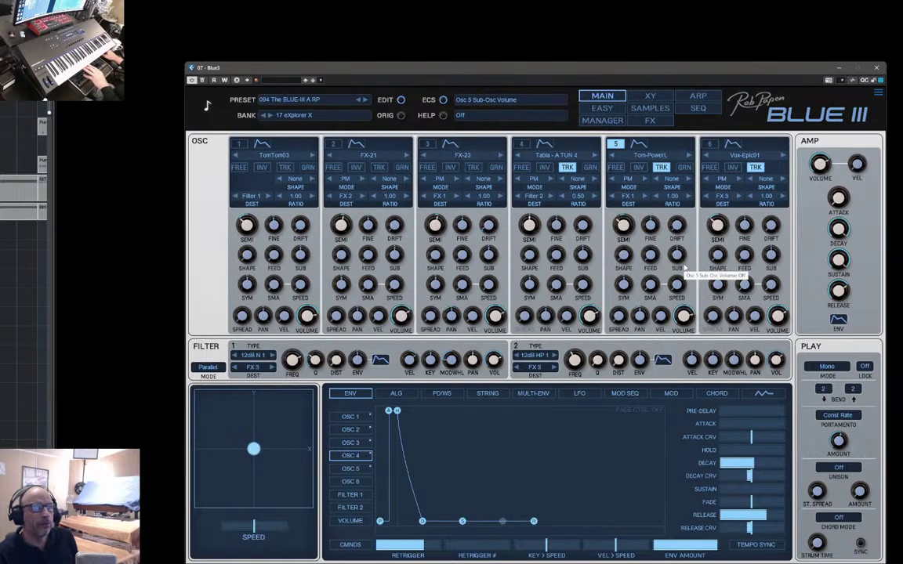
click(711, 146)
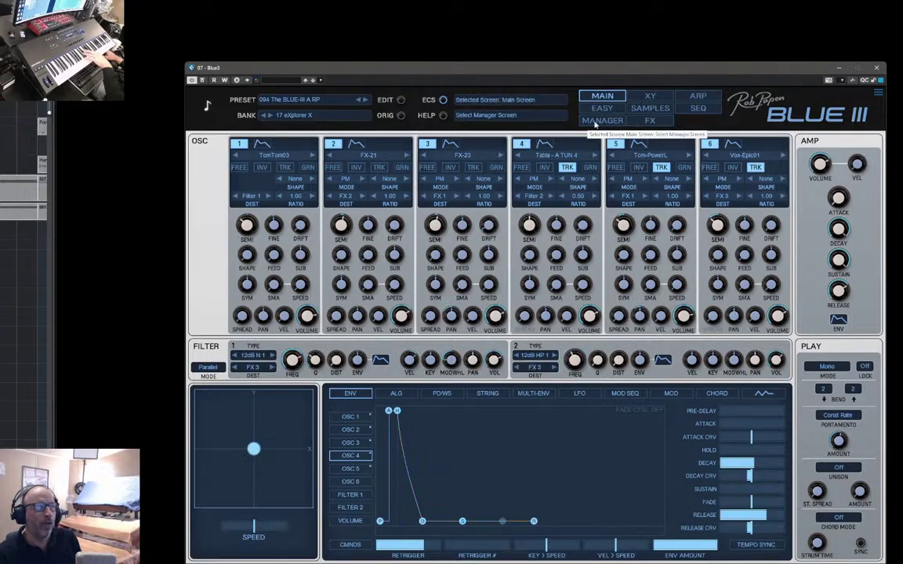
- Load pad MeGator A RP from the date-ordered bank and view its main and FX screens
click(601, 121)
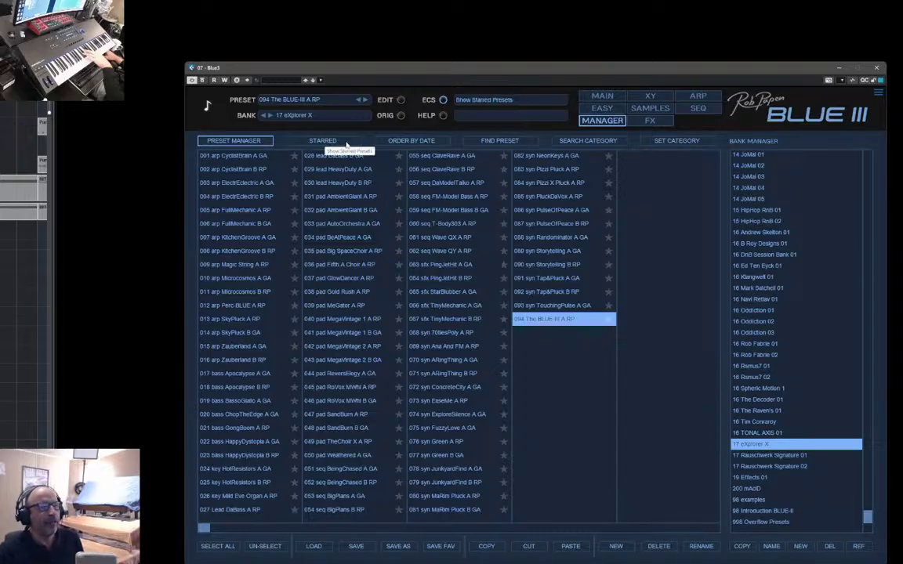
click(409, 140)
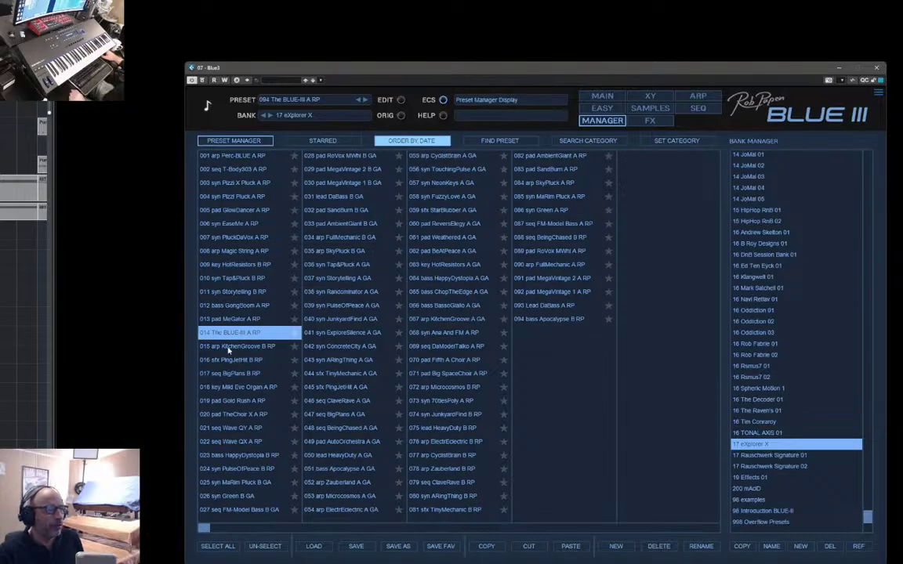
click(229, 320)
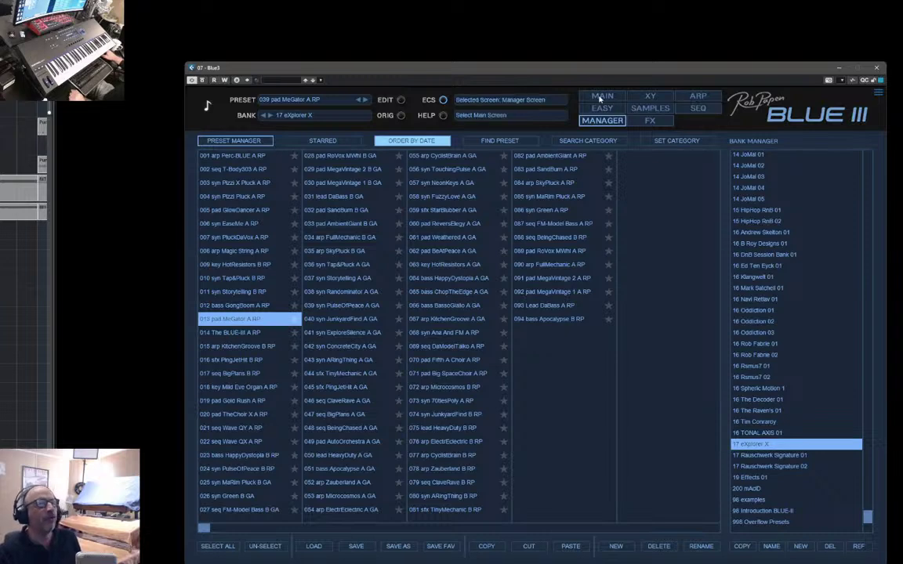
click(602, 97)
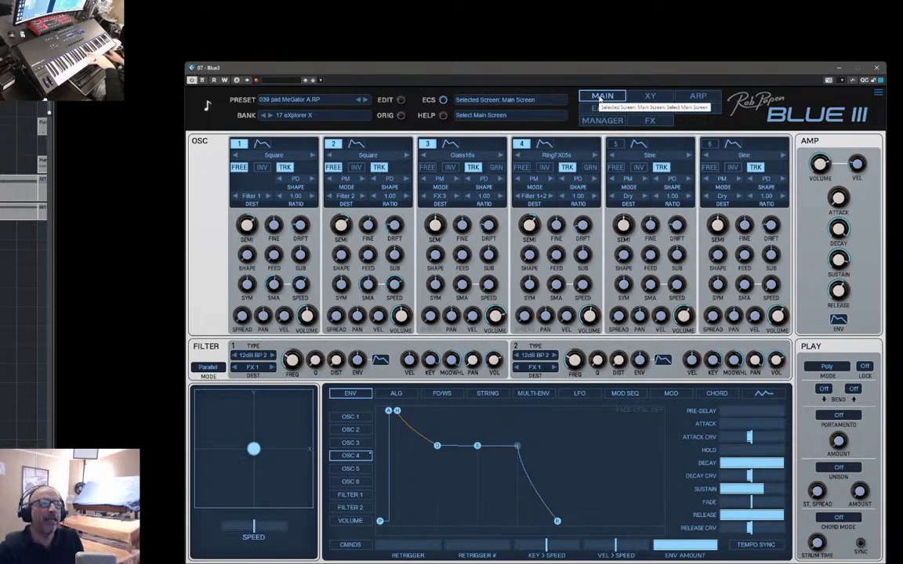
click(654, 122)
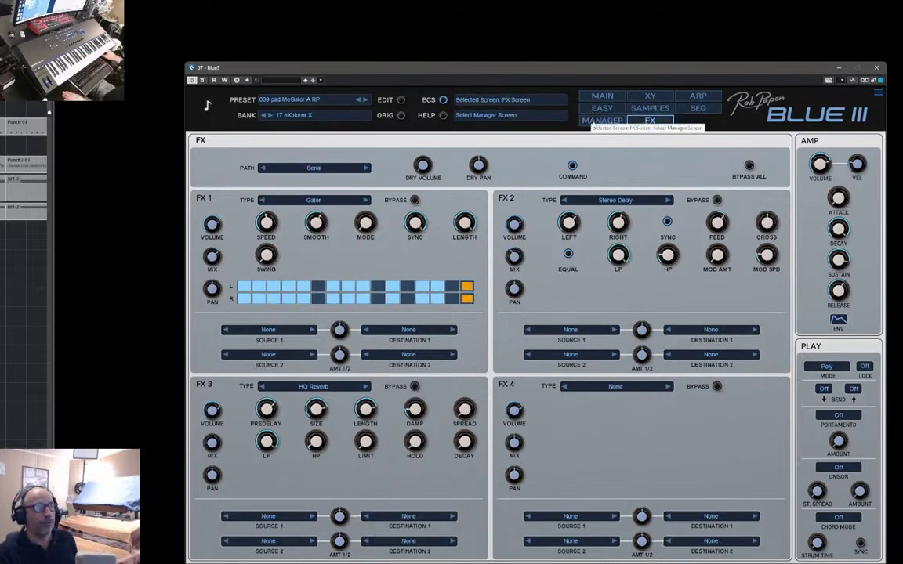
- Load the bass GongBoom A RP preset and show its oscillators on the main screen
click(602, 120)
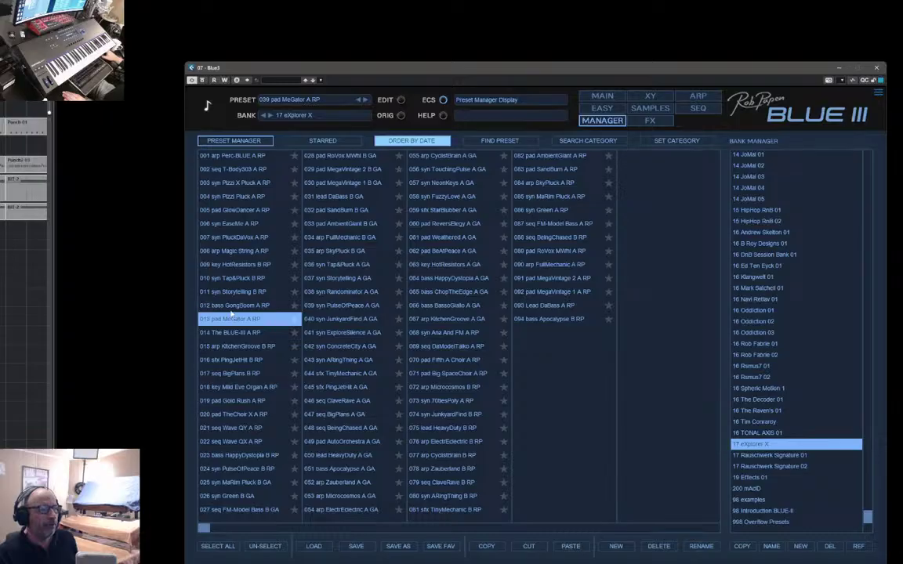
click(232, 306)
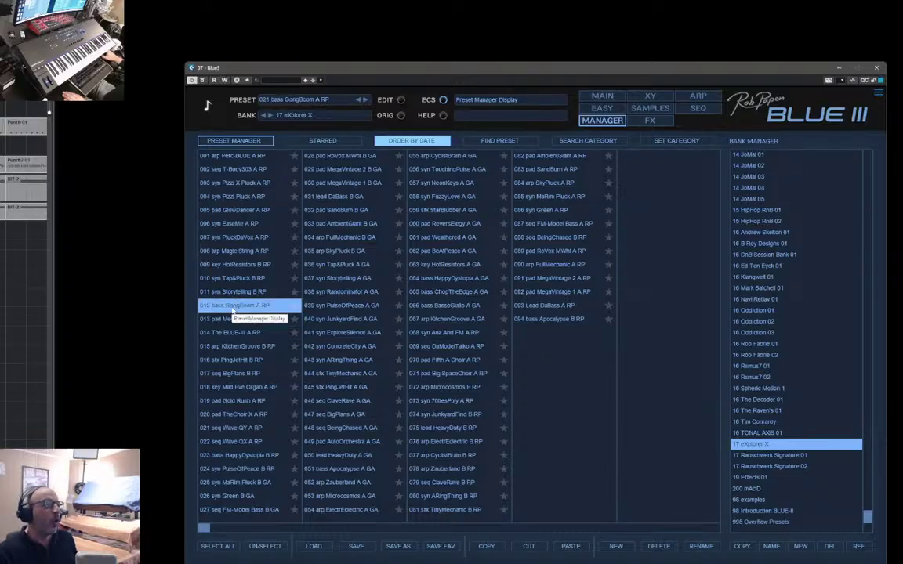
click(602, 96)
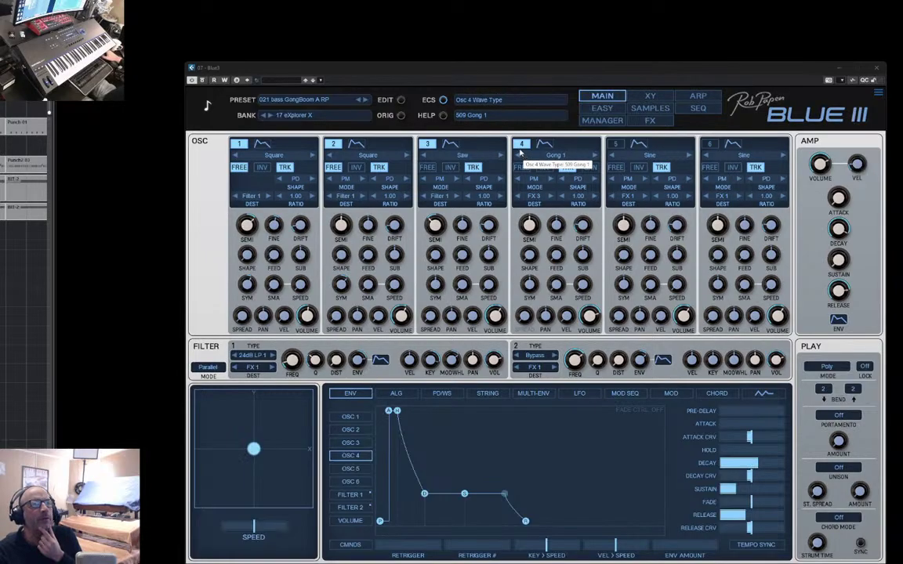
- Load the sfx PingJetHit B RP preset and try its XY pad on the main screen
click(602, 120)
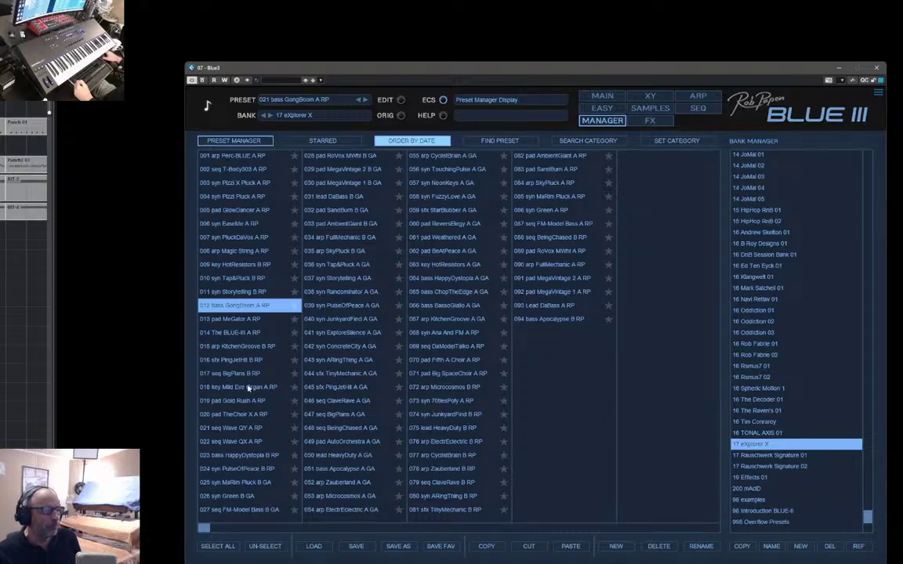
click(232, 361)
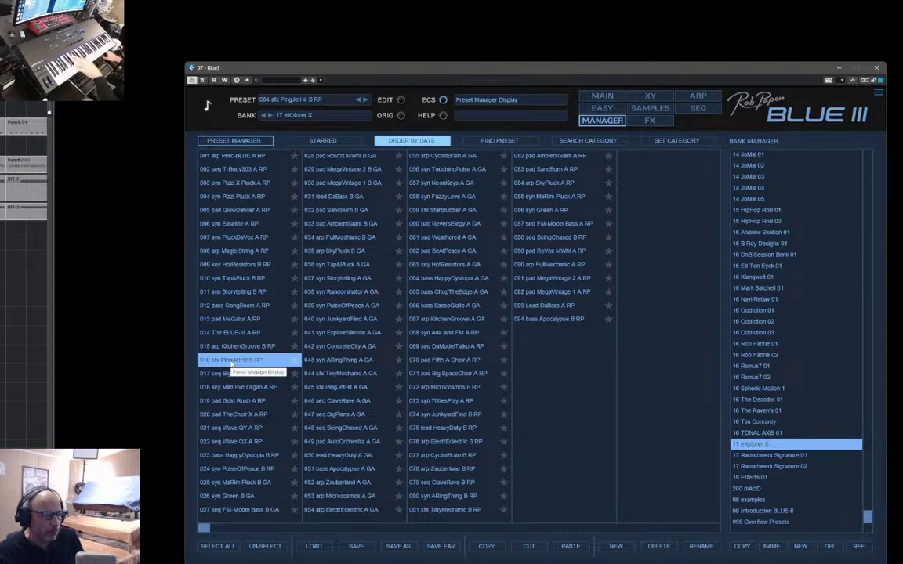
click(602, 95)
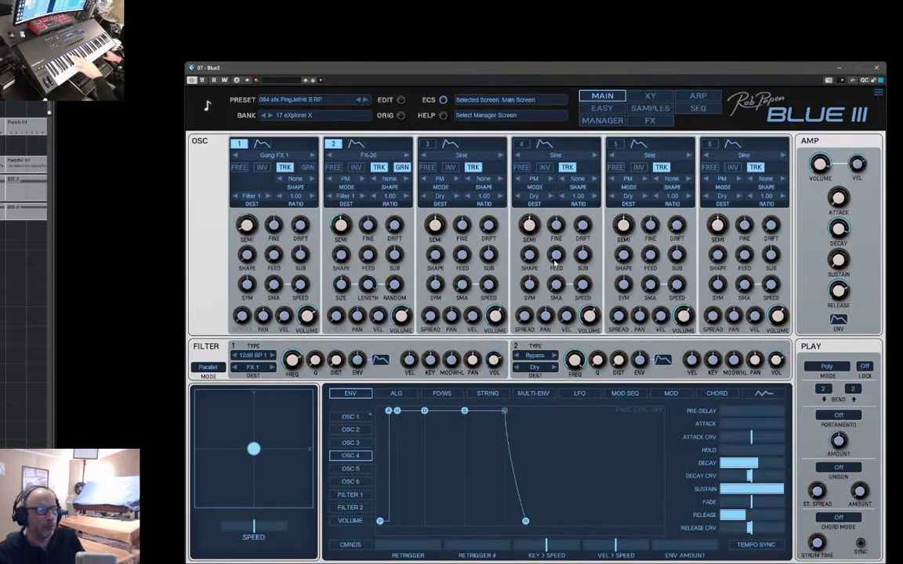
mouse_move(254, 449)
mouse_down()
mouse_move(290, 425)
mouse_move(242, 412)
mouse_move(218, 461)
mouse_move(246, 470)
mouse_move(257, 451)
mouse_up()
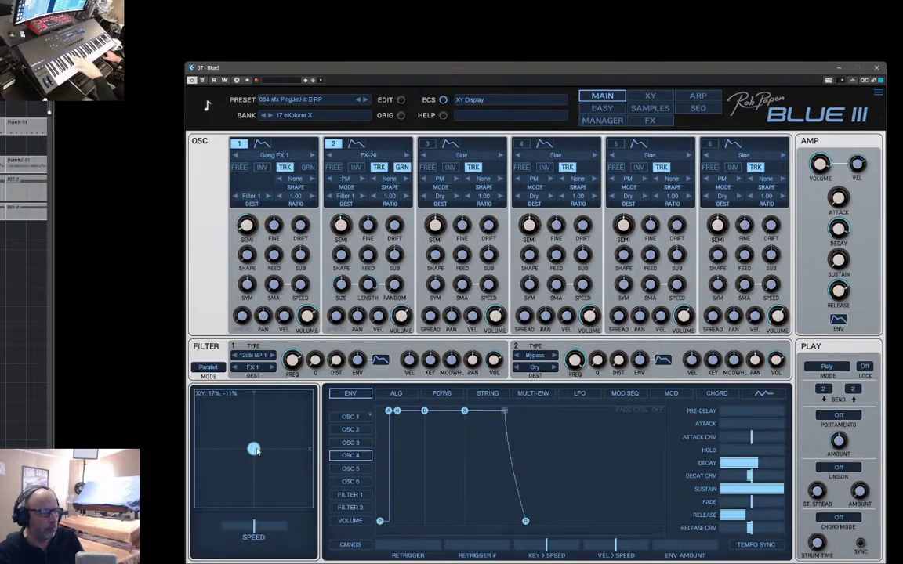
- Load pad MegaVintage 1 B GA, show it on the main screen and switch to pad MegaVintage 1 A RP
click(603, 118)
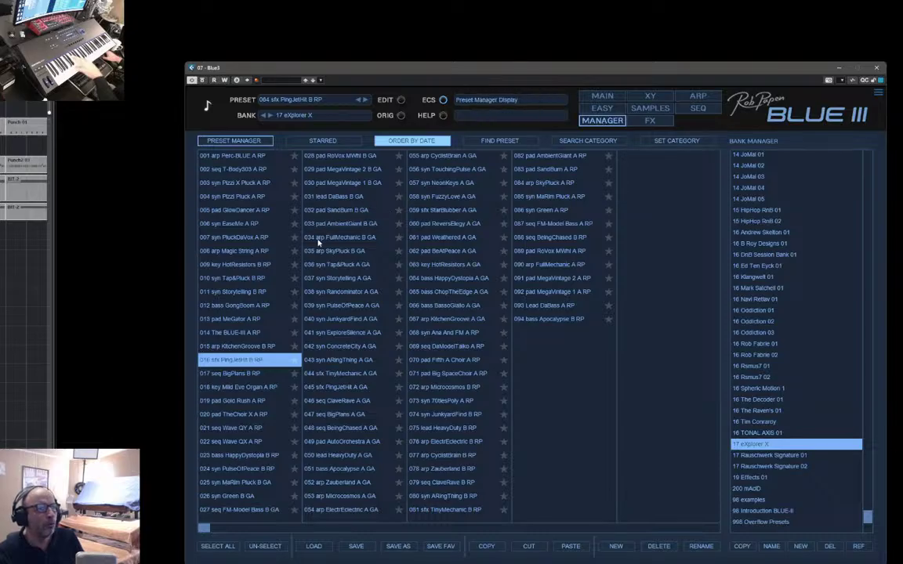
click(339, 183)
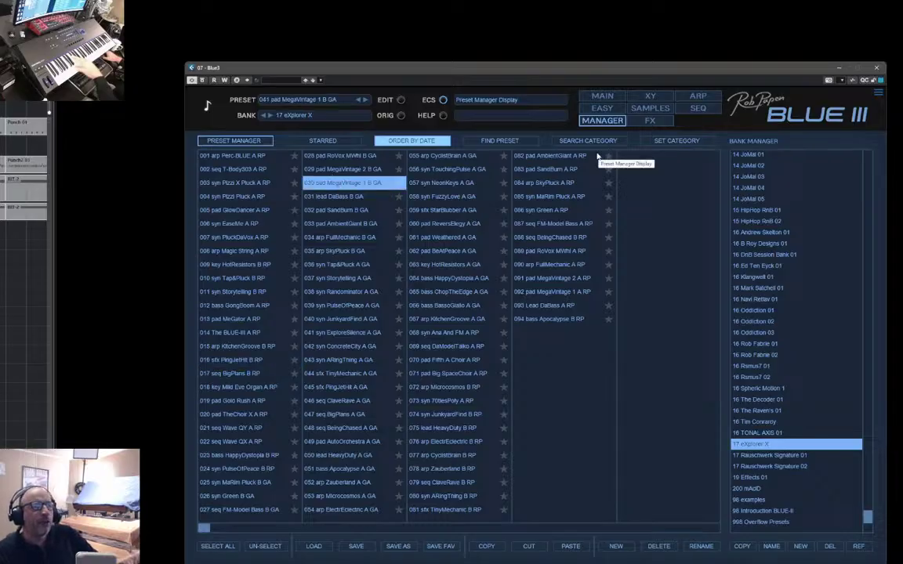
click(602, 97)
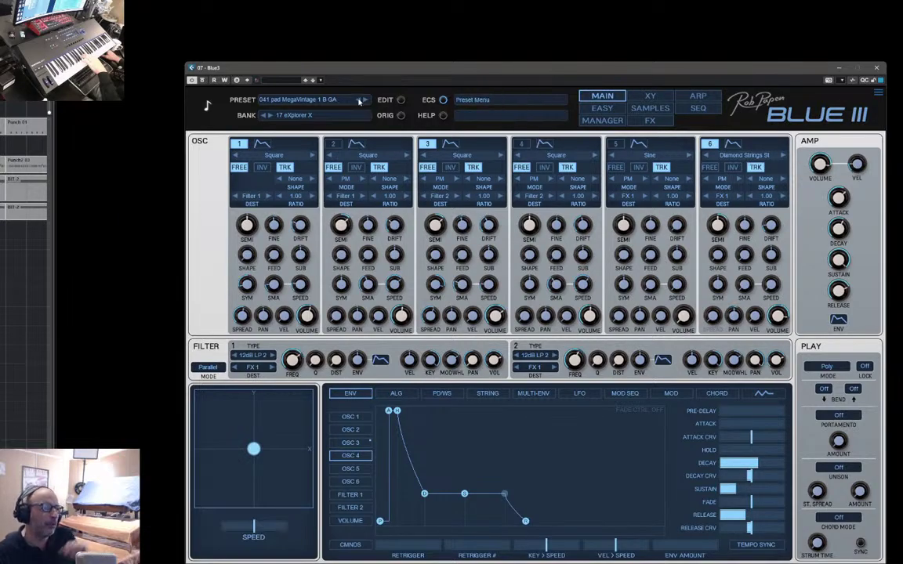
click(359, 100)
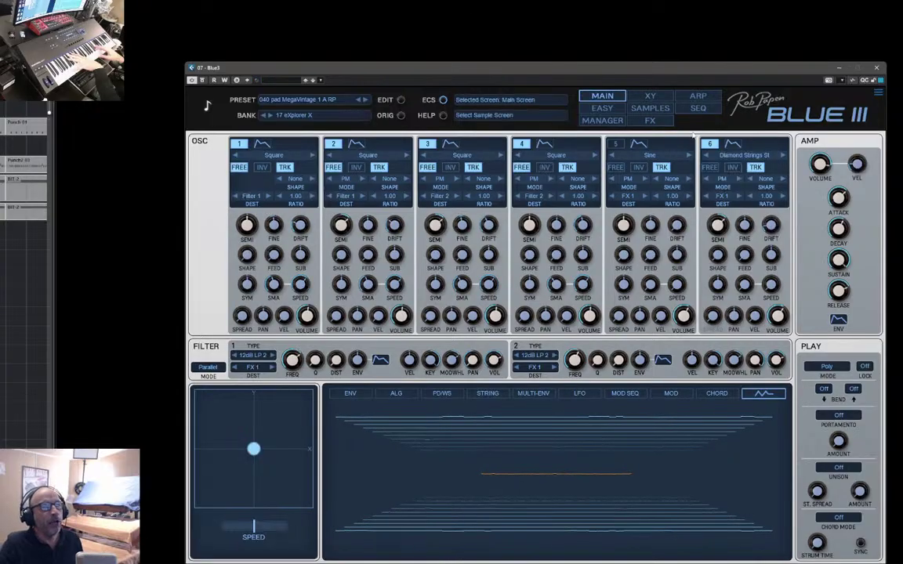
- Load pad MeGator A RP from the date-ordered eXplorer X bank and show its main screen
click(604, 121)
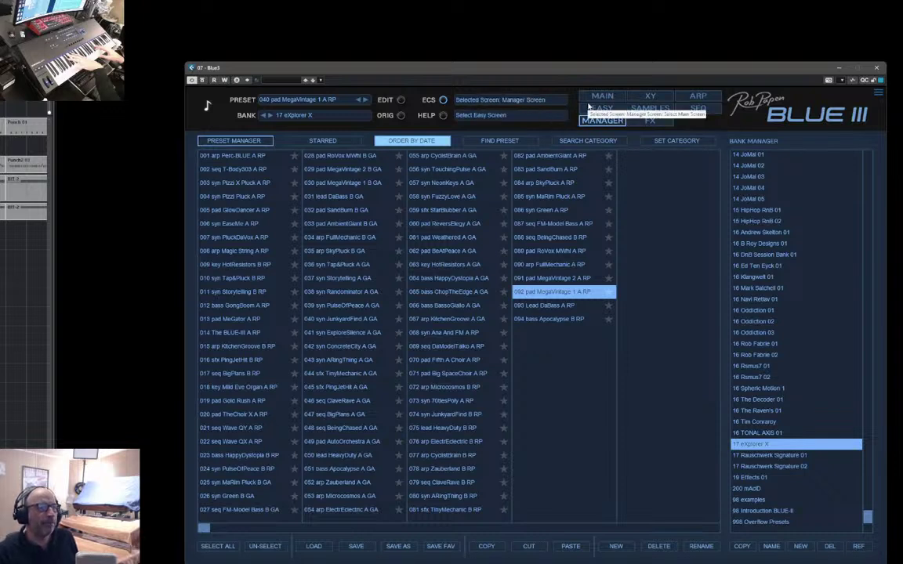
click(398, 143)
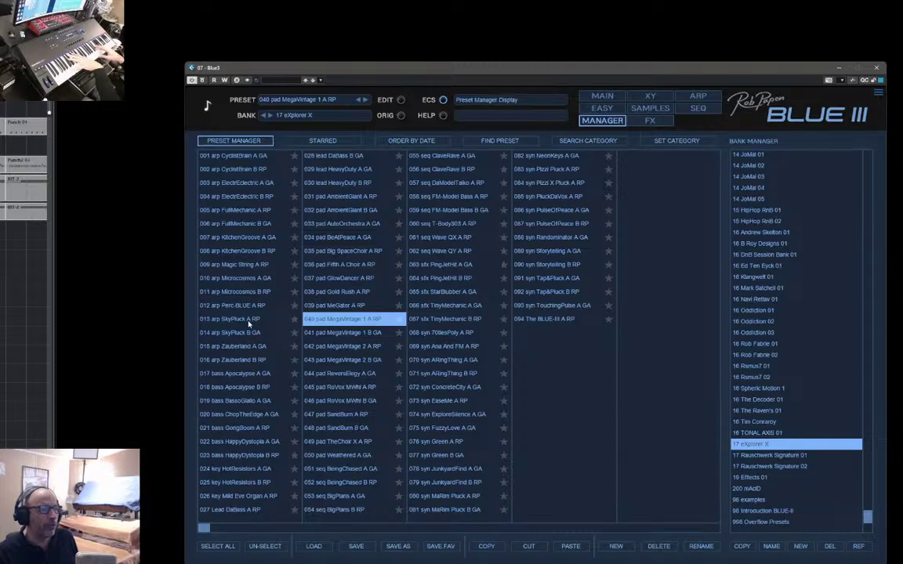
click(415, 140)
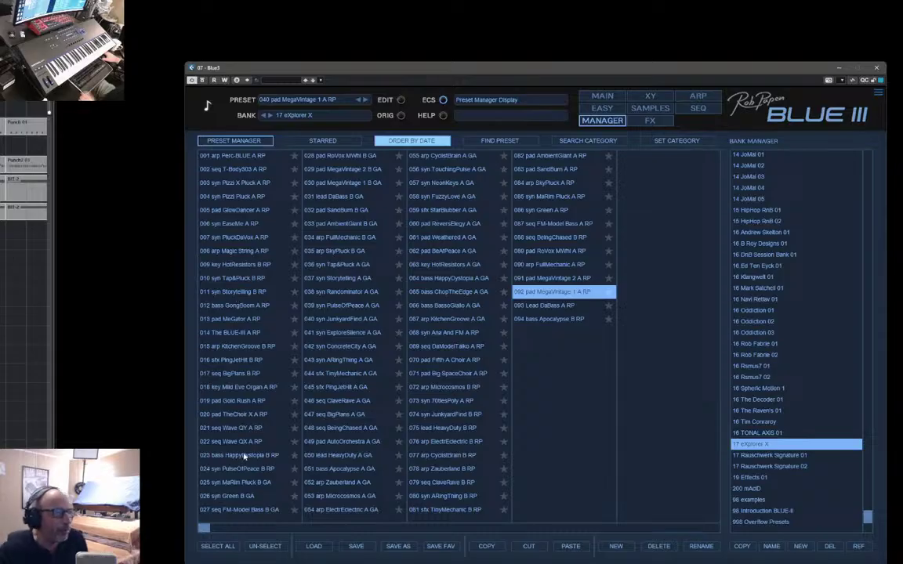
click(235, 321)
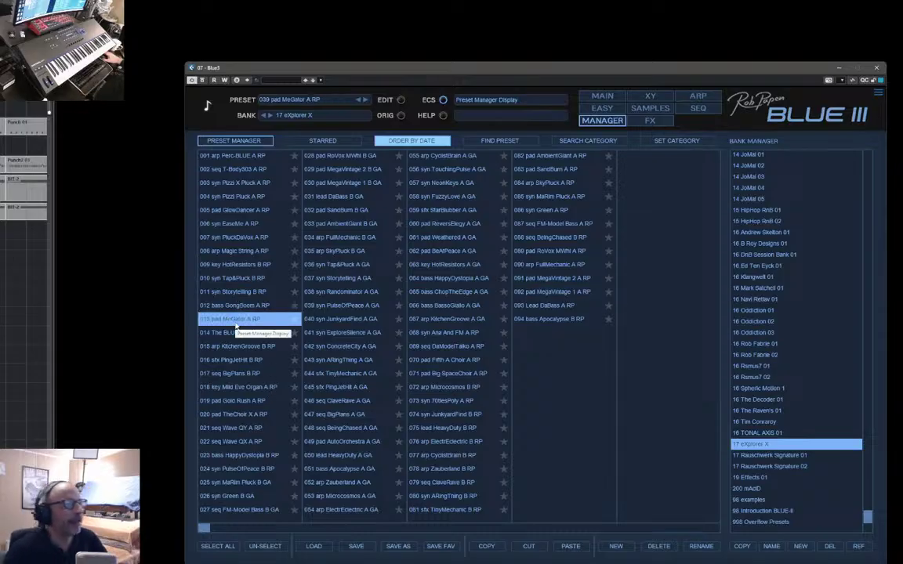
click(602, 95)
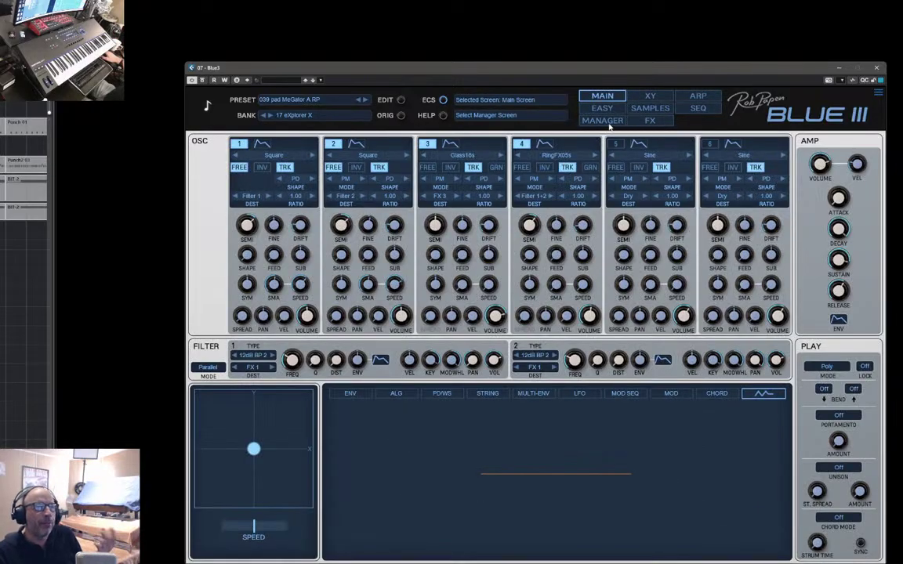
- Vary the FX 1 Gator pattern: turn off right-channel steps 7–9 and left-channel steps 13–14, and turn on right-channel step 15
click(650, 121)
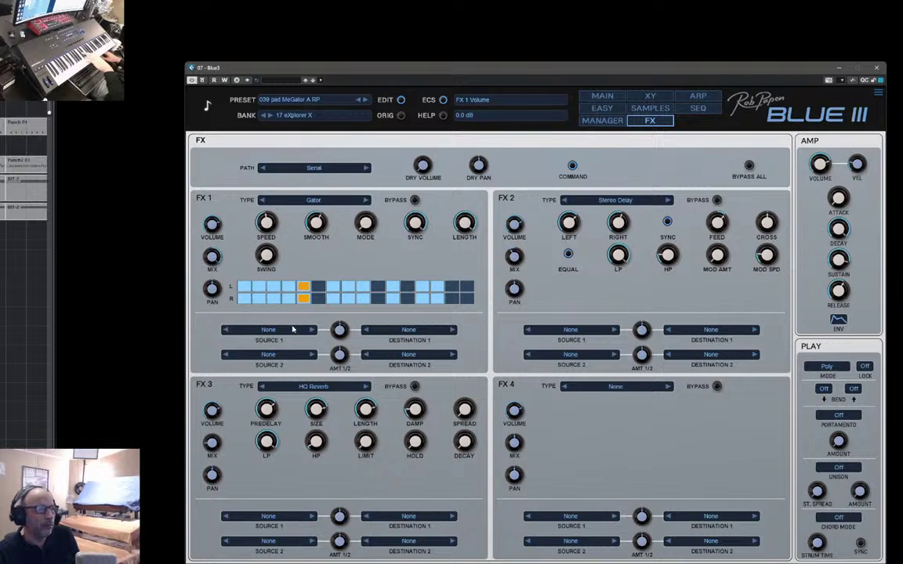
drag(332, 297, 349, 297)
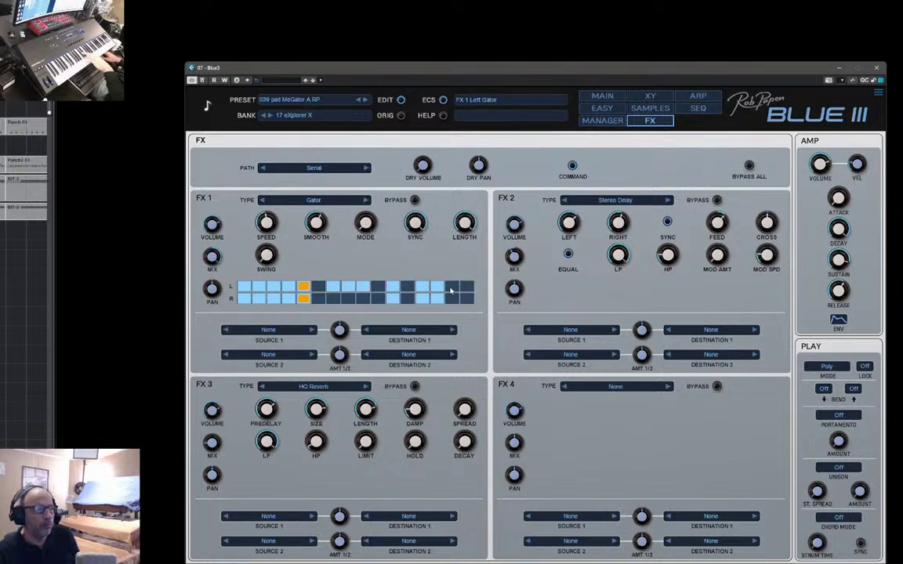
click(451, 298)
drag(422, 287, 452, 287)
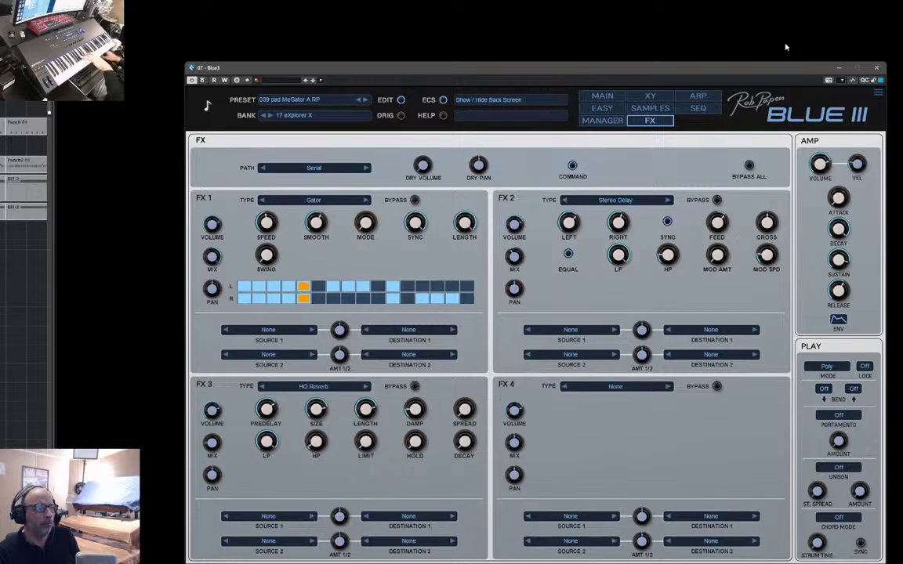
- Set oscillator 3 to the Metal Sleigh 1 special sample and adjust its volume
click(603, 96)
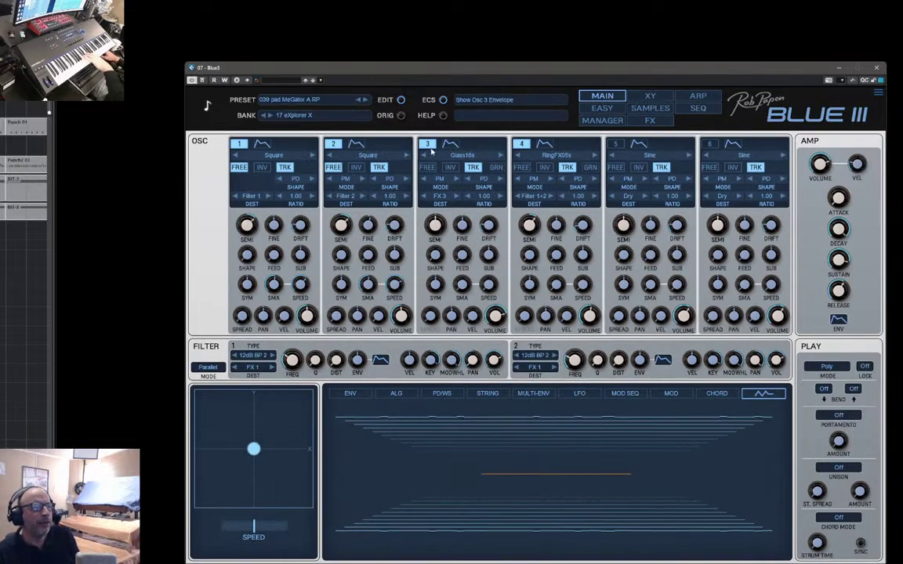
click(462, 156)
mouse_move(464, 322)
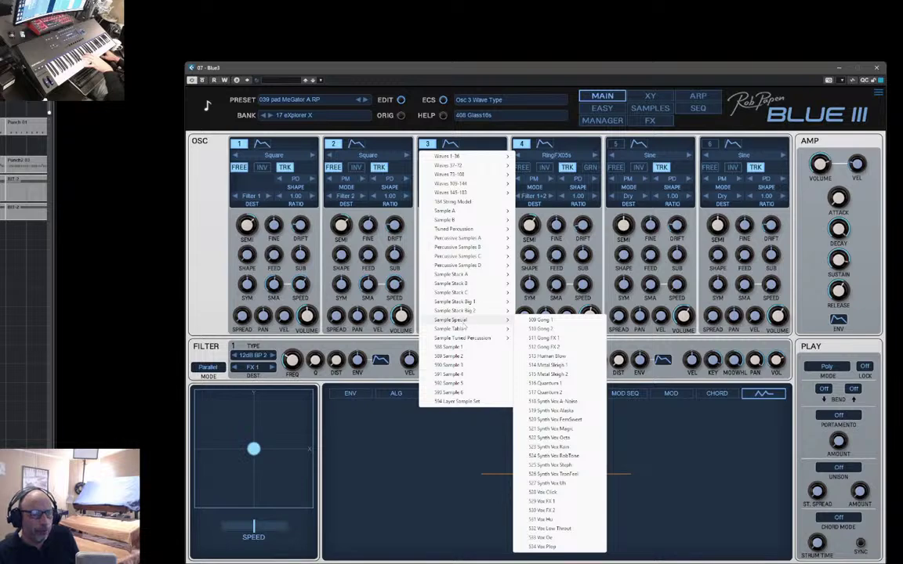
click(558, 364)
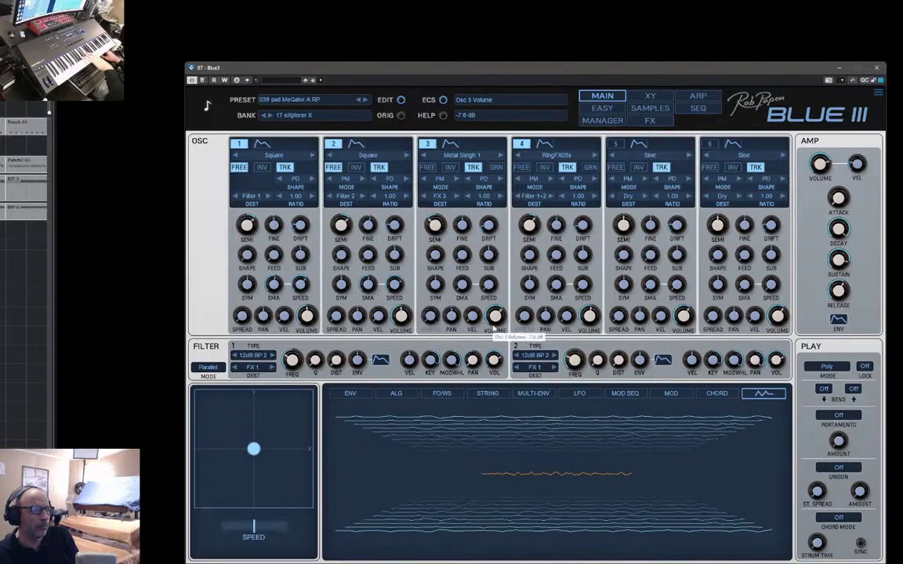
drag(496, 317, 497, 323)
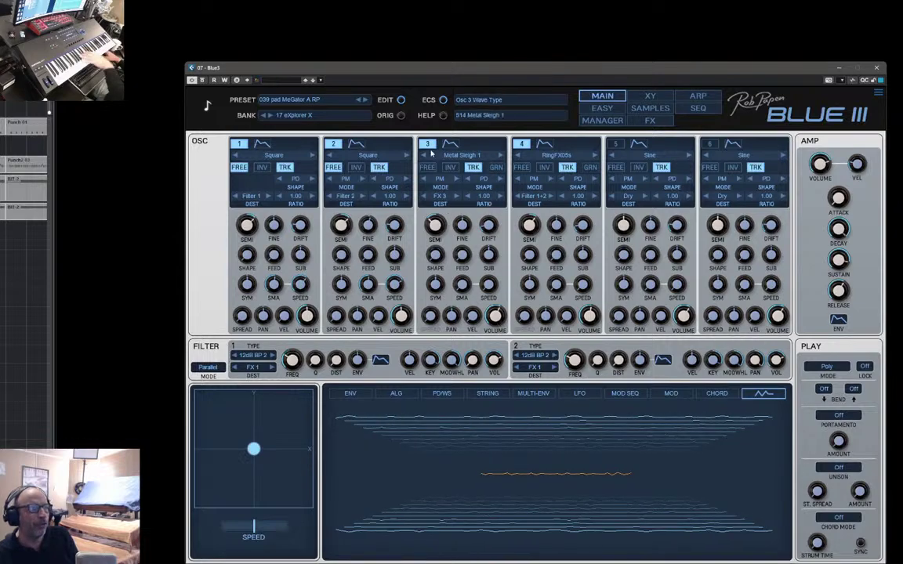
- Try Filter 1 as oscillator 3's destination and settle on Filter 1+2
click(440, 197)
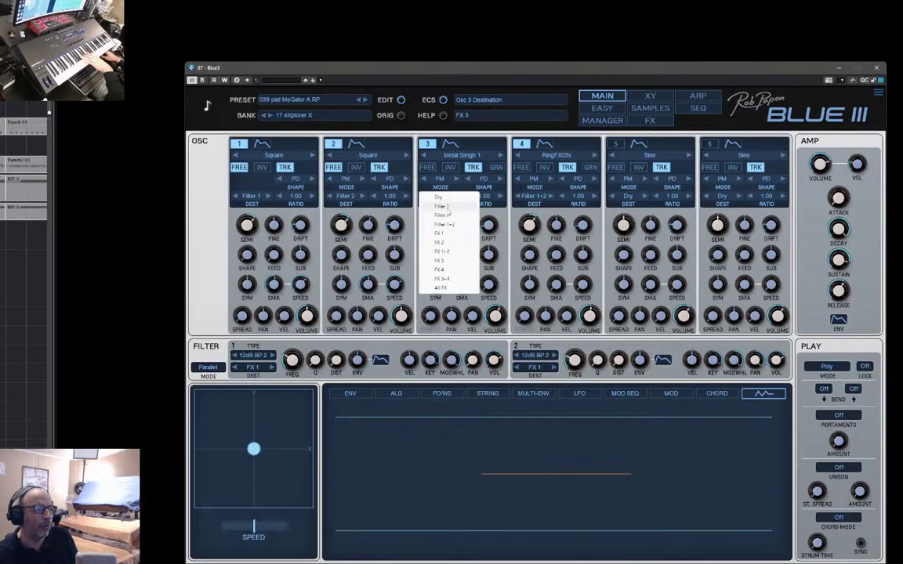
click(449, 207)
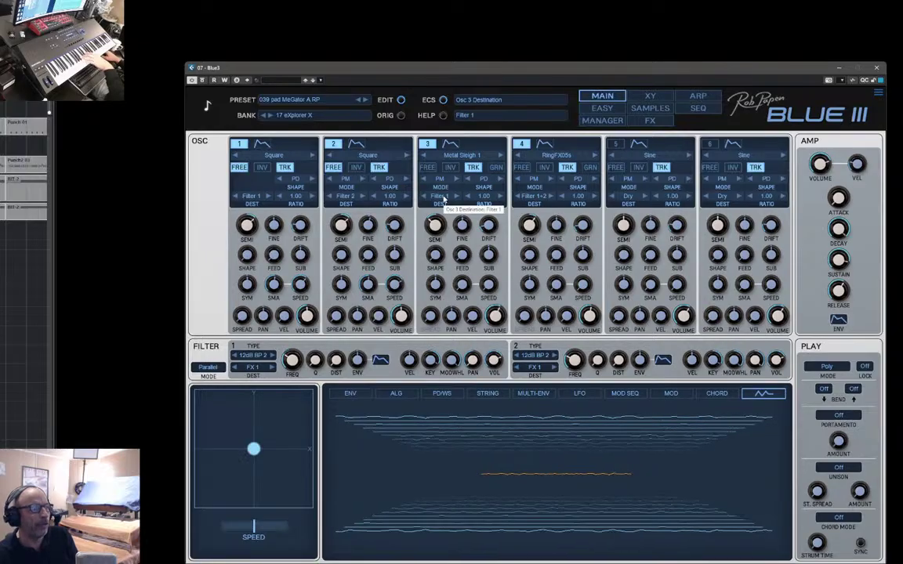
click(445, 198)
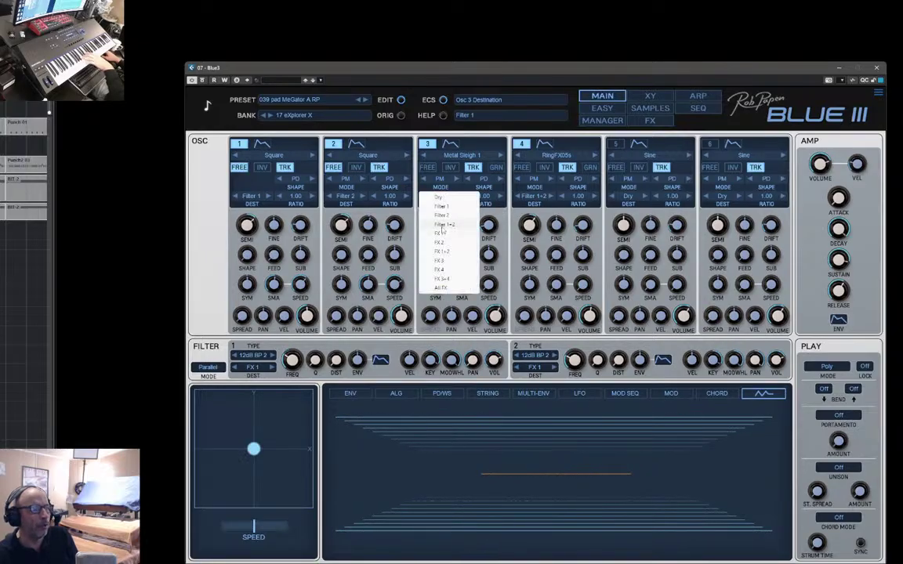
click(443, 225)
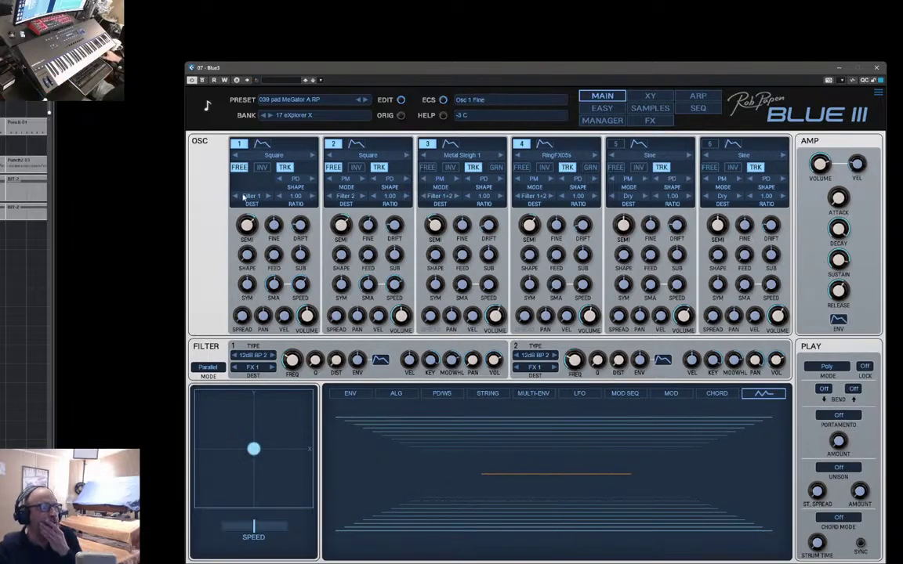
- Save the edited sound as a new preset named pad GrainGator A RP
click(295, 100)
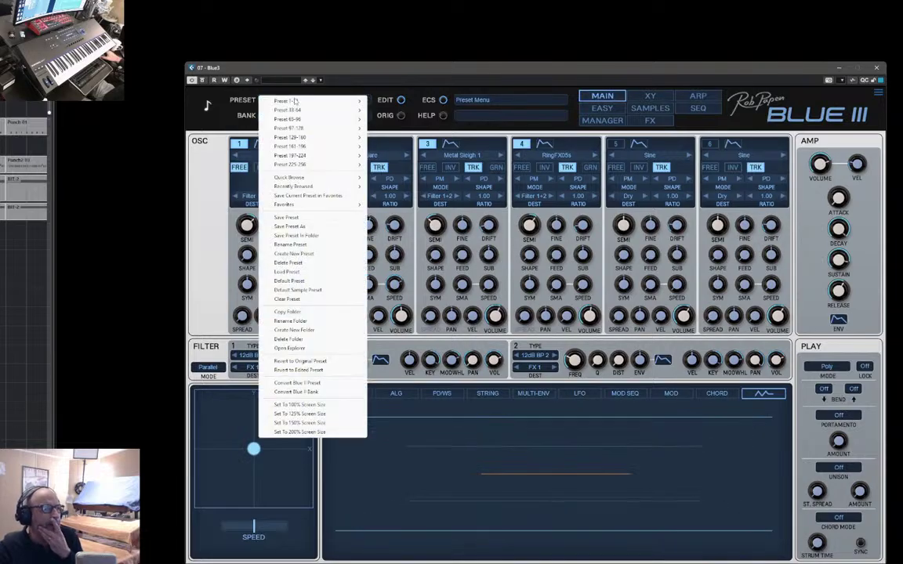
click(310, 228)
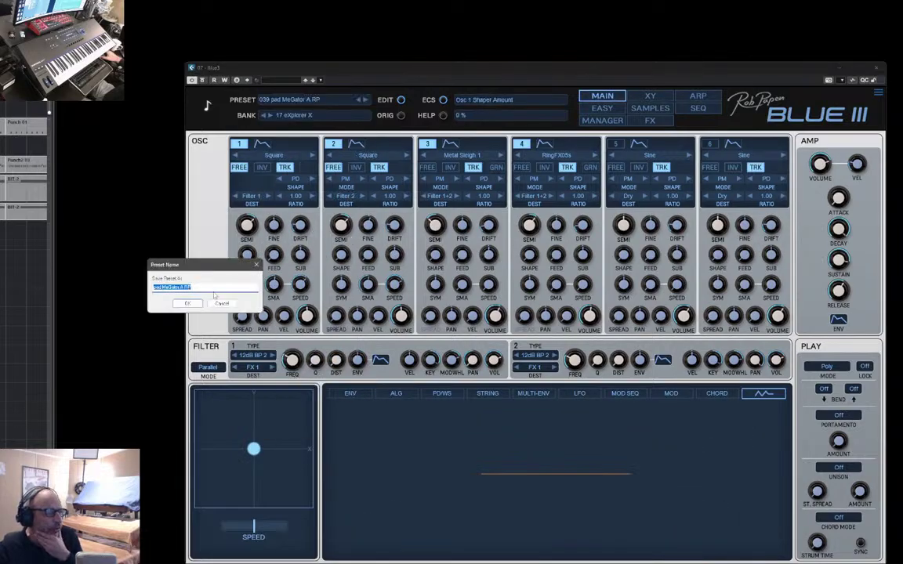
key(End)
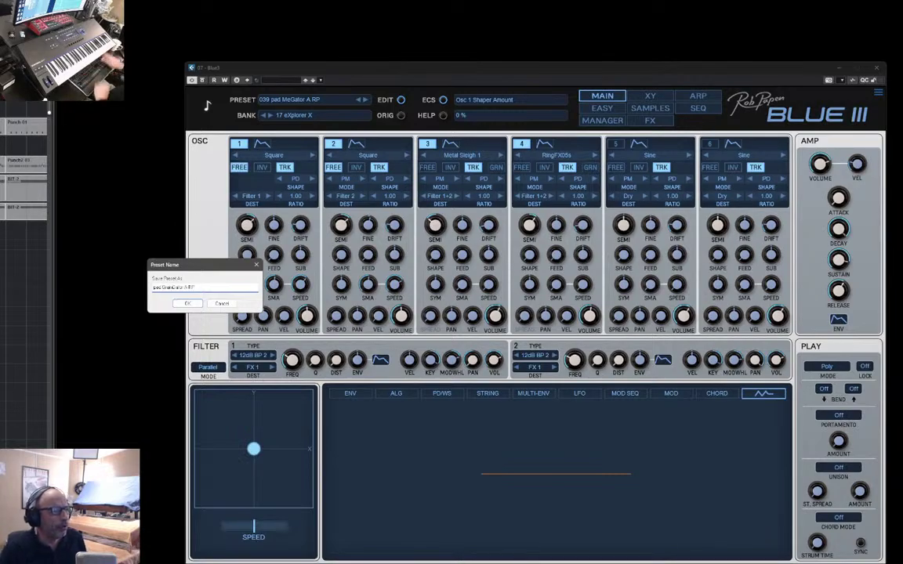
click(187, 303)
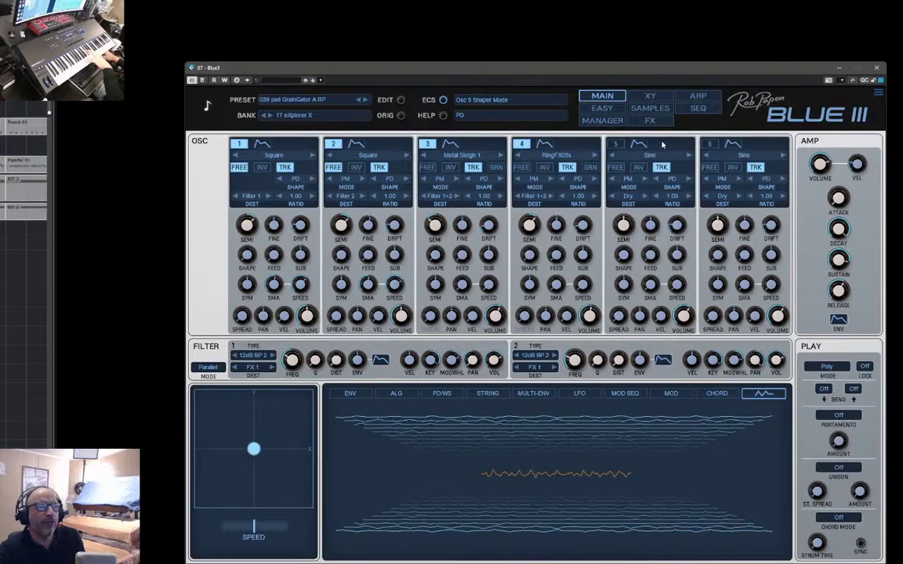
- Take the FX 3 HQ Reverb out of bypass and save the GrainGator preset
click(650, 120)
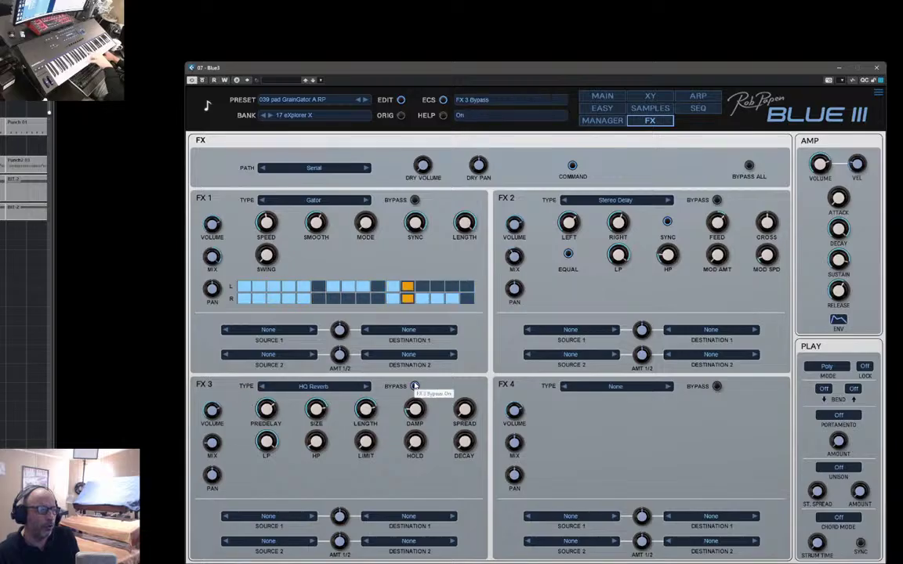
click(415, 386)
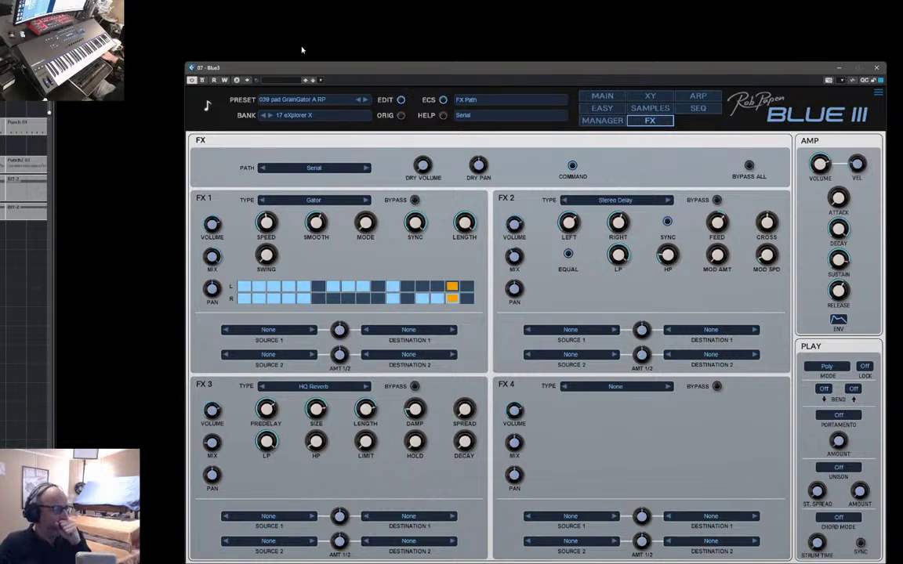
click(302, 100)
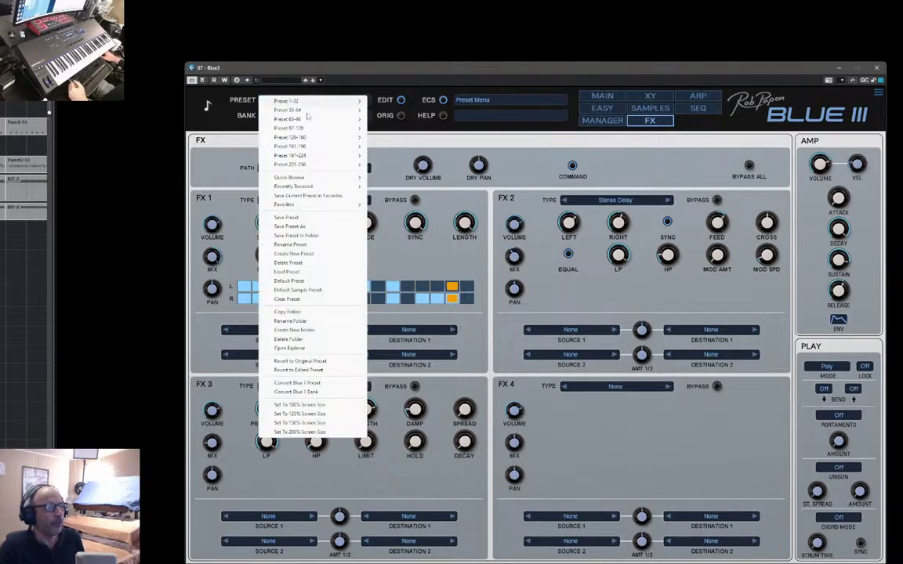
click(301, 219)
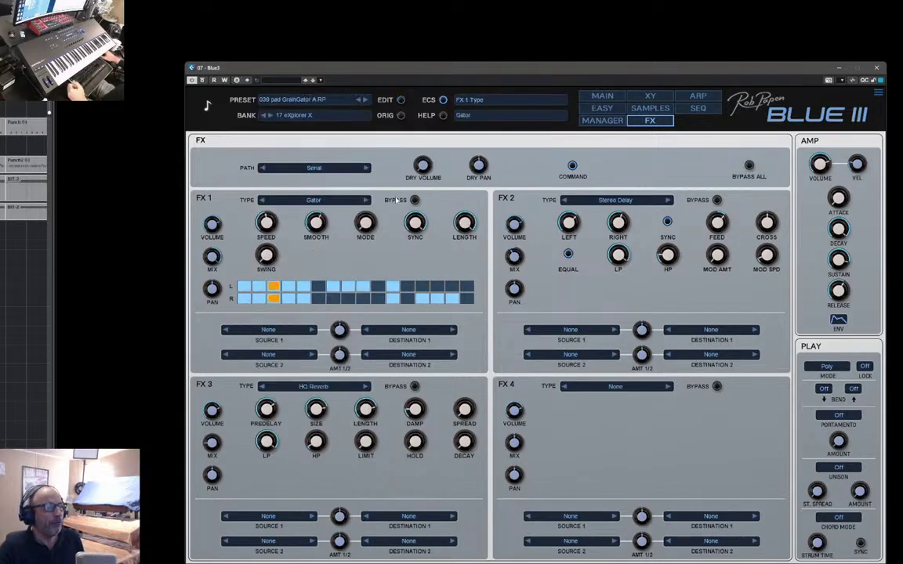
- Open the category settings for pad GrainGator A RP and remove its Wobble type tag
click(601, 121)
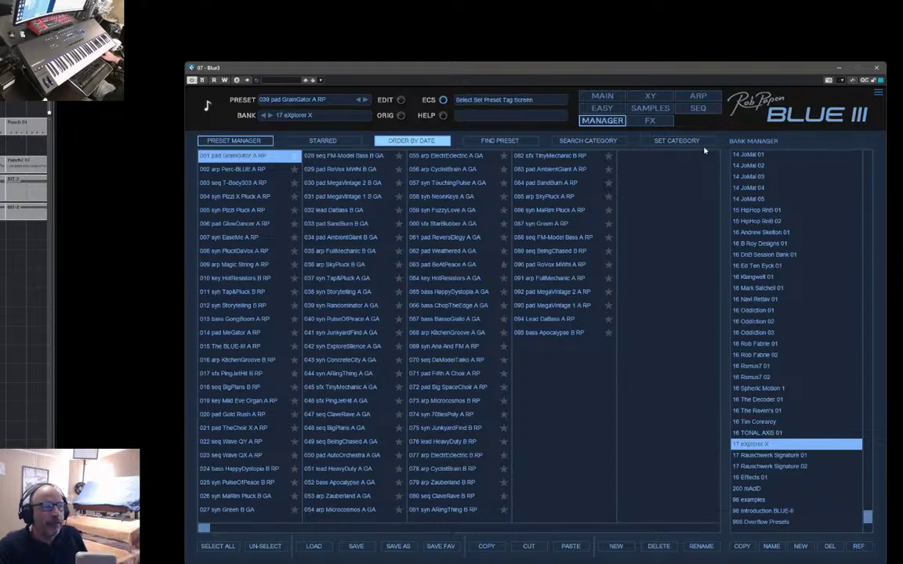
click(683, 142)
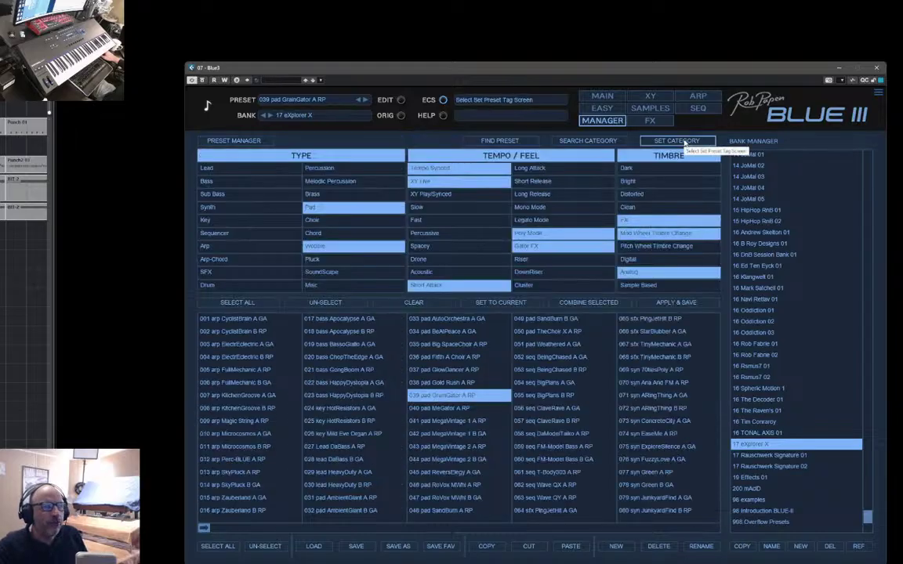
click(332, 248)
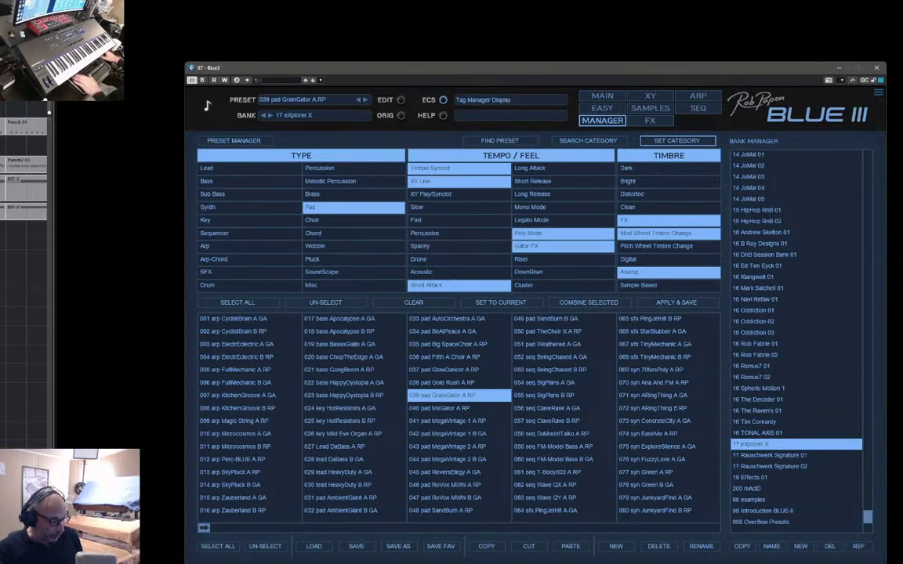
- Open the DAW mixer, move its window further into view and bring the synth window back to the front
key(F3)
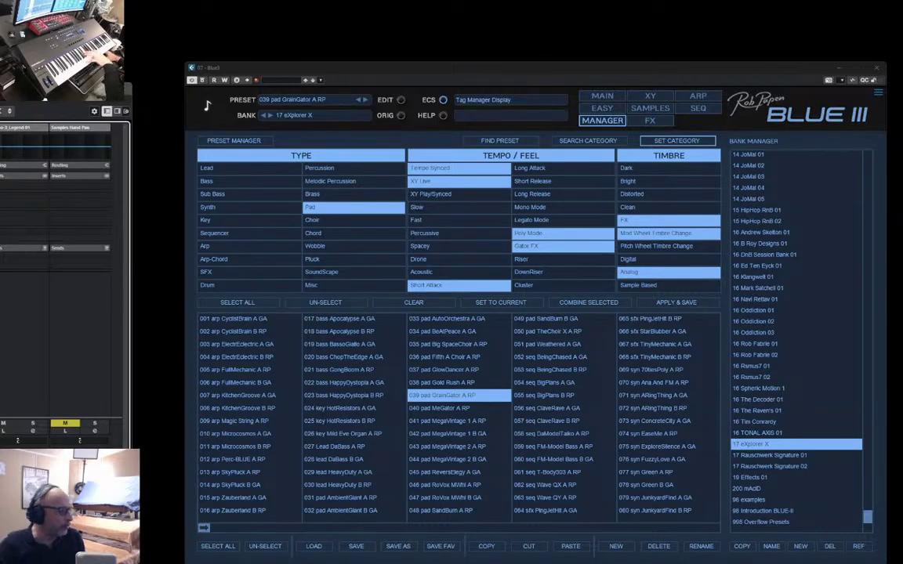
drag(94, 87, 198, 76)
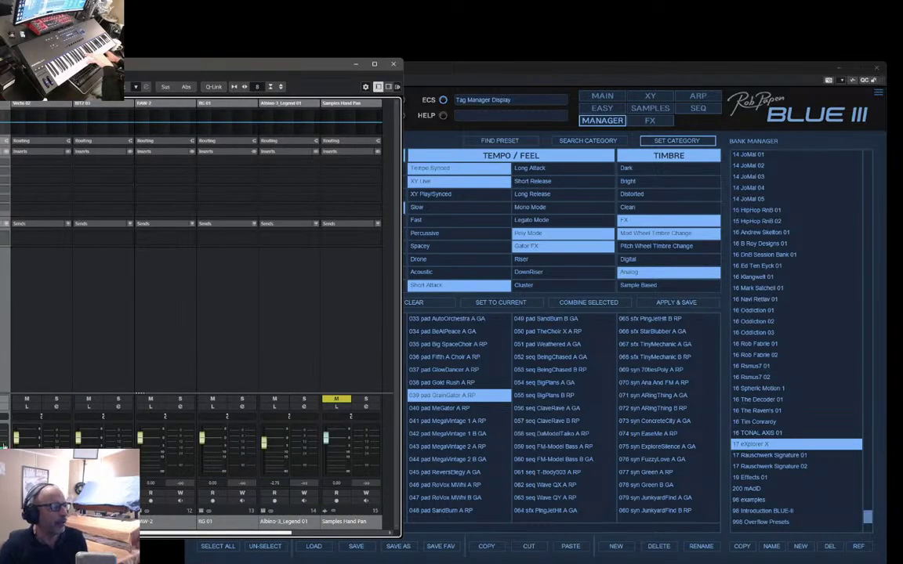
click(691, 81)
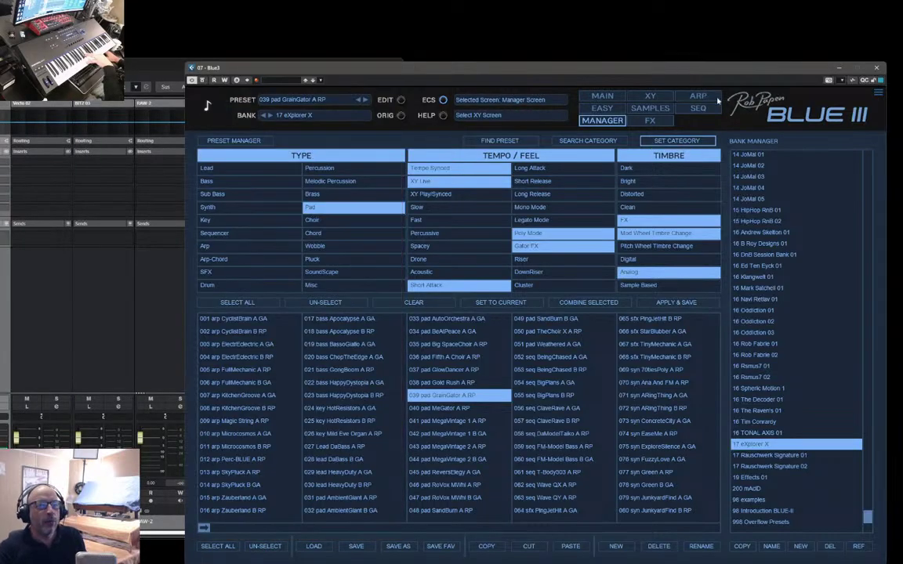
- Return to the main screen and save the current version of pad GrainGator A RP
click(602, 95)
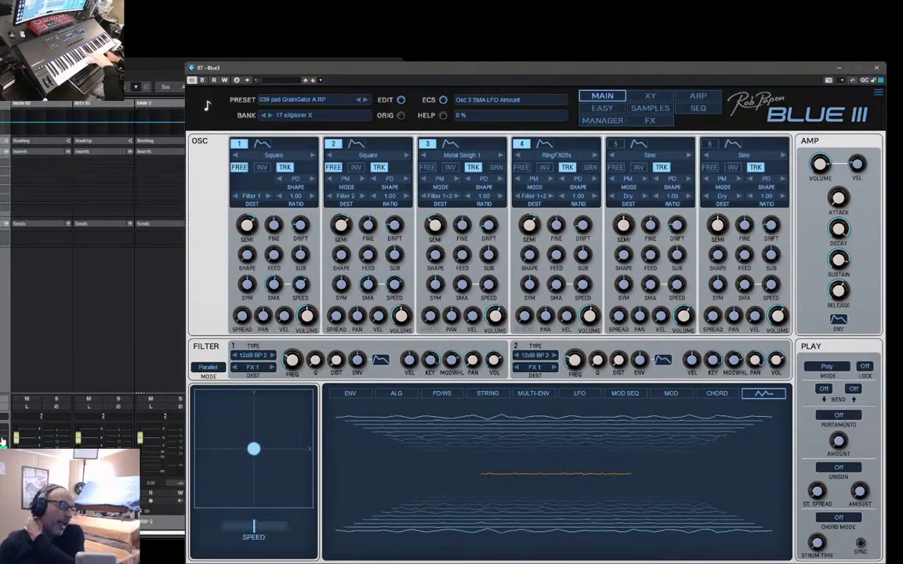
click(304, 99)
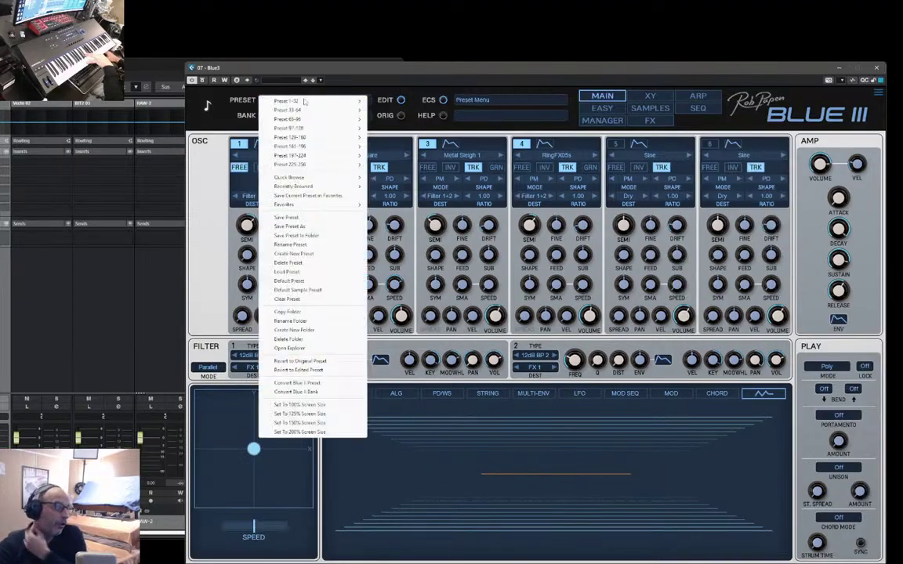
click(292, 219)
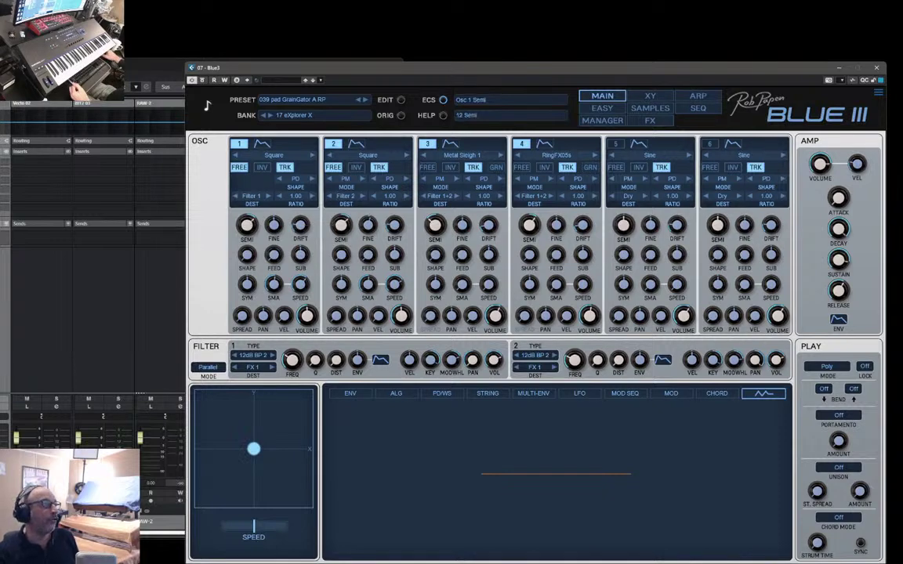
- Bring the mixer window forward and move it aside so it no longer overlaps the synth
click(224, 62)
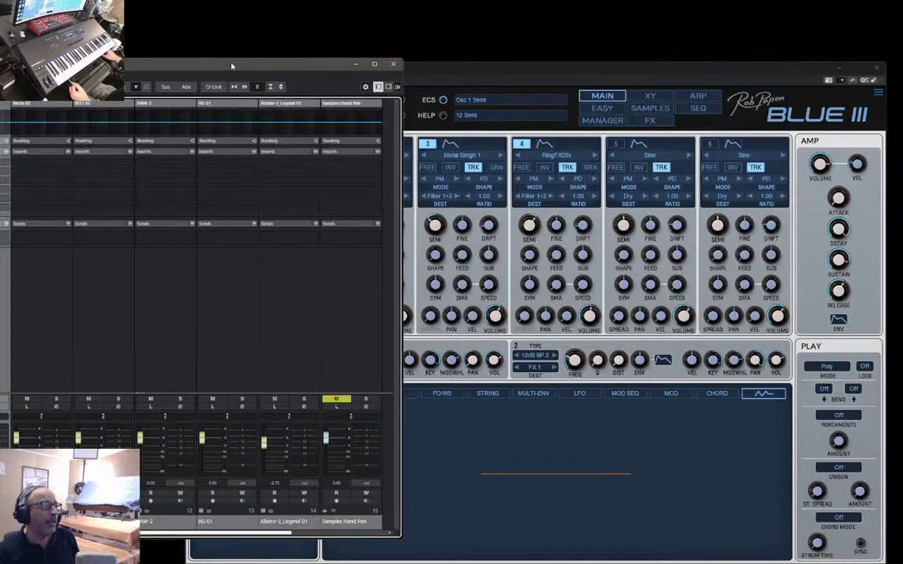
drag(399, 60, 147, 45)
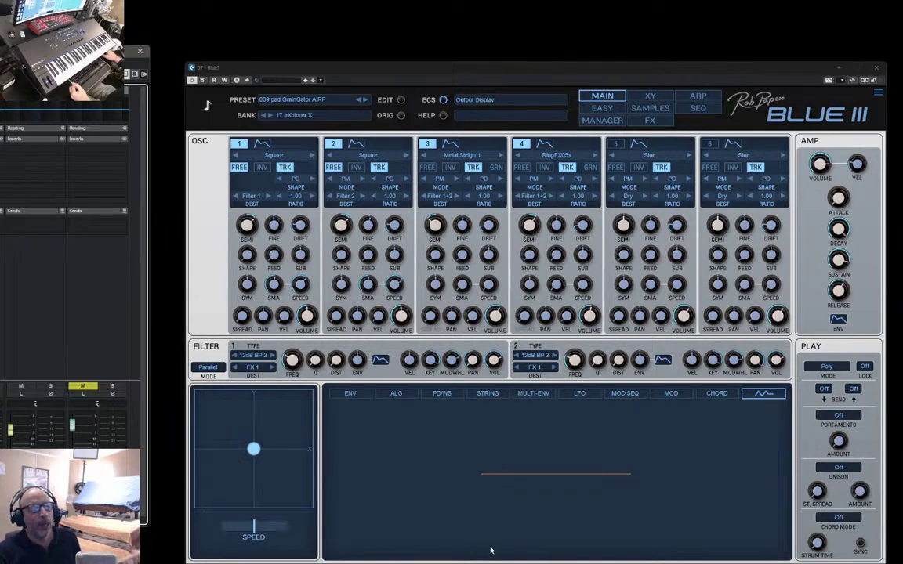
- Review the FM algorithm and the oscillator envelope of pad GrainGator A RP
click(398, 394)
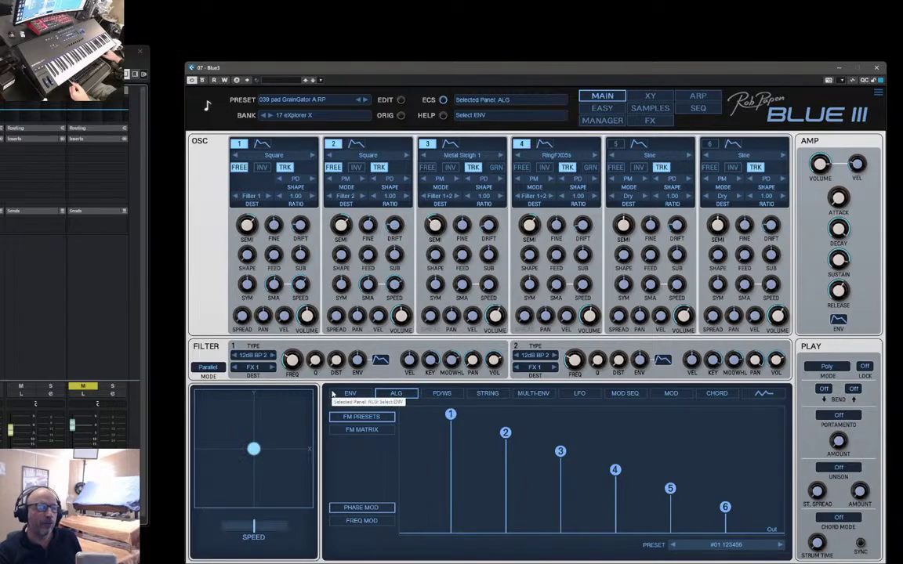
click(349, 393)
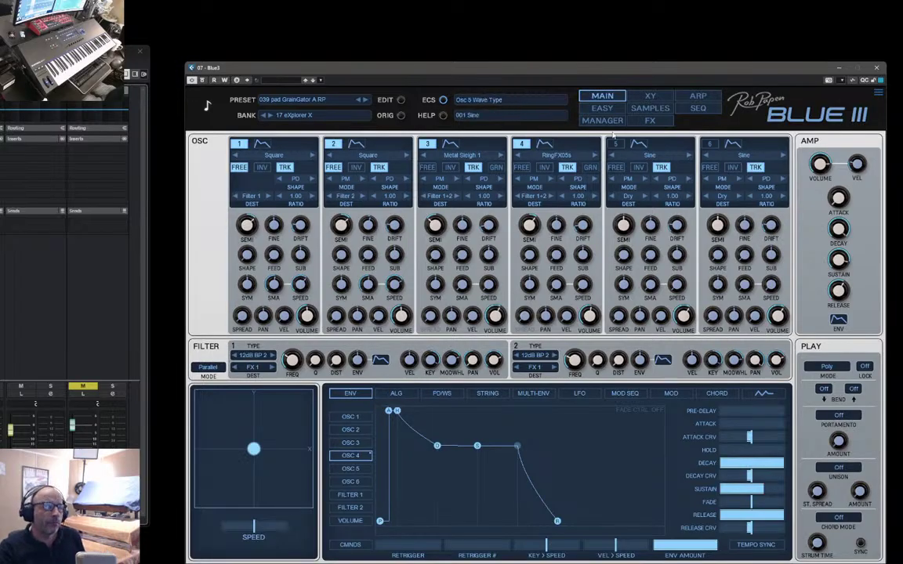
- Load the 00 Introduction bank and display its full preset list in the preset manager
click(603, 122)
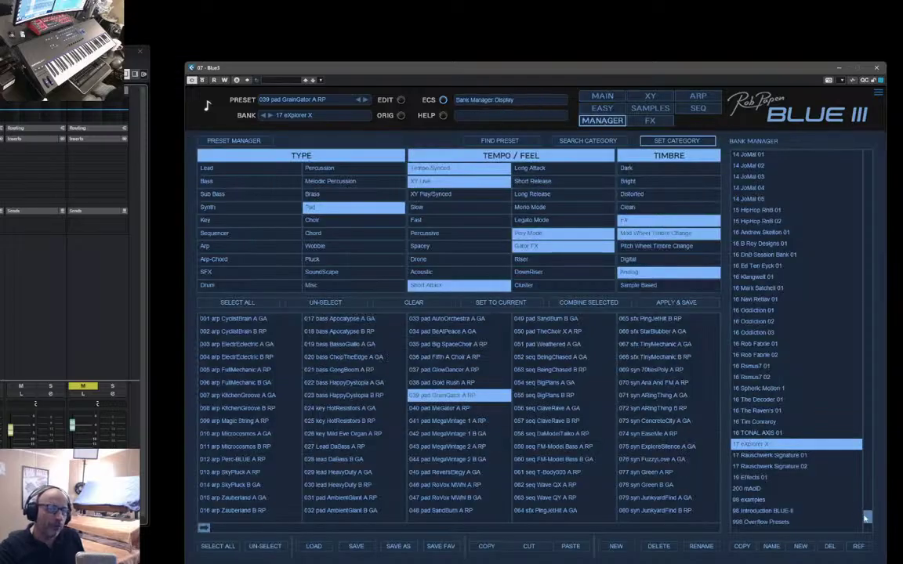
scroll(873, 265, up, 6)
scroll(873, 265, up, 4)
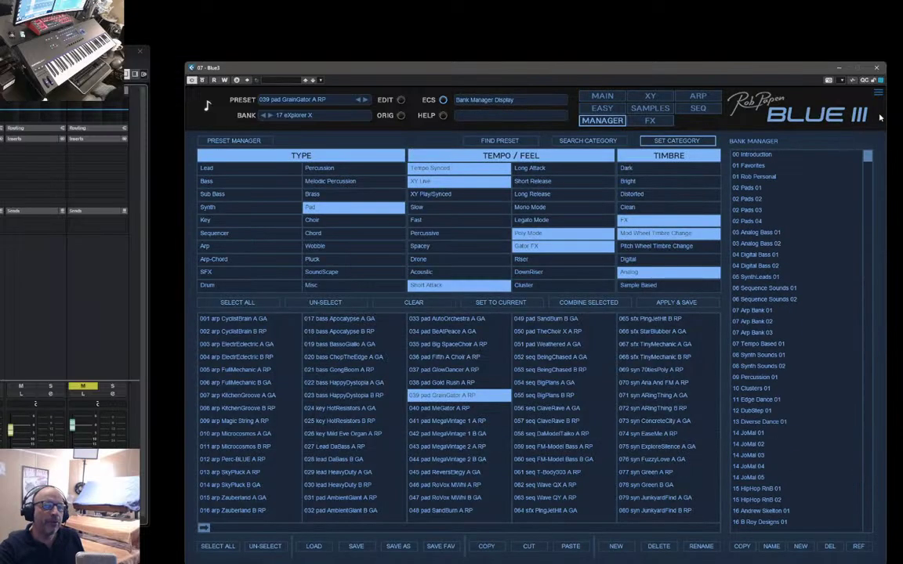
click(753, 155)
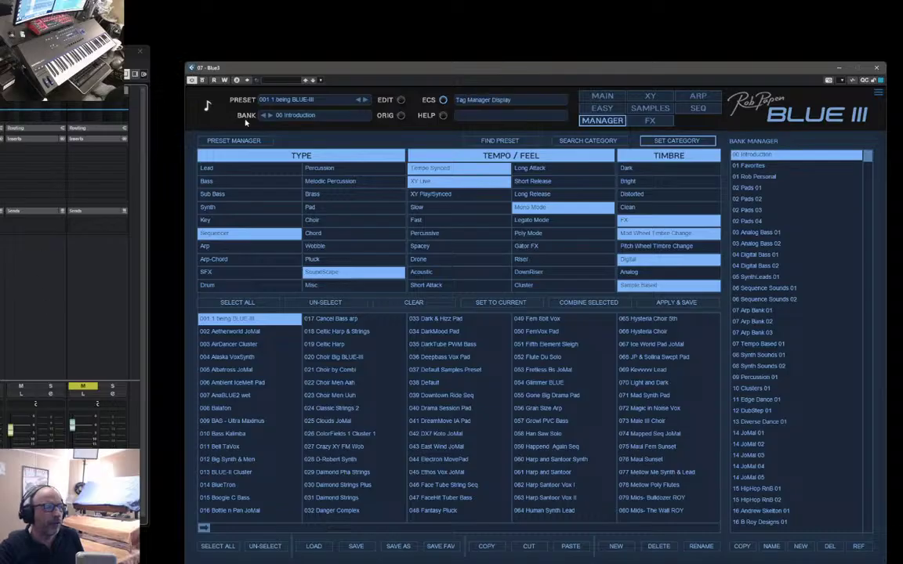
click(222, 142)
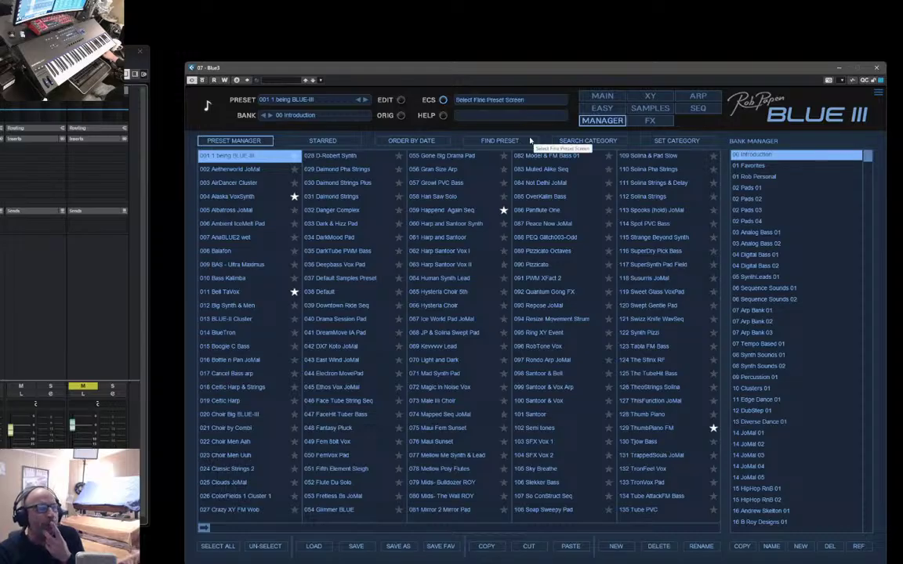
- Search all presets for "maui", load Maui Sunset Vox from the matches and show its main screen
click(497, 142)
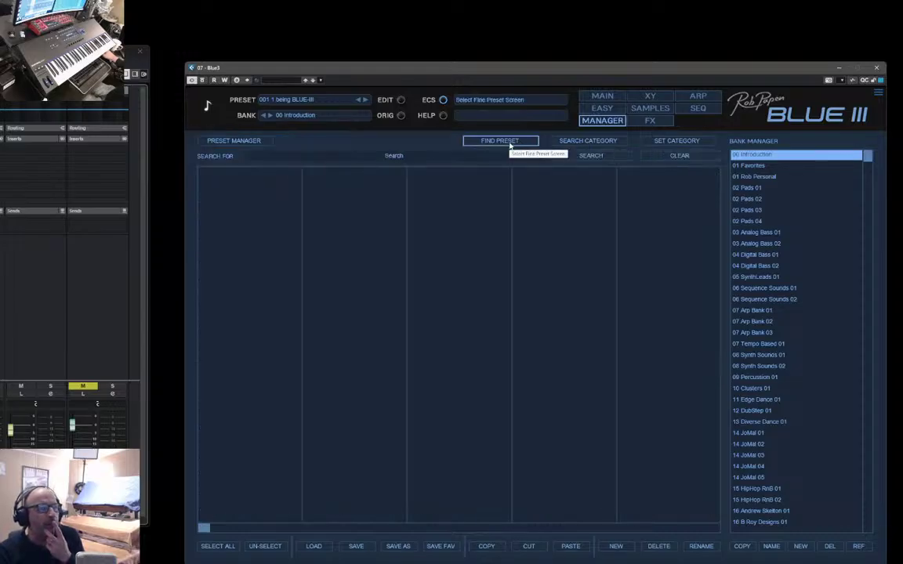
click(392, 156)
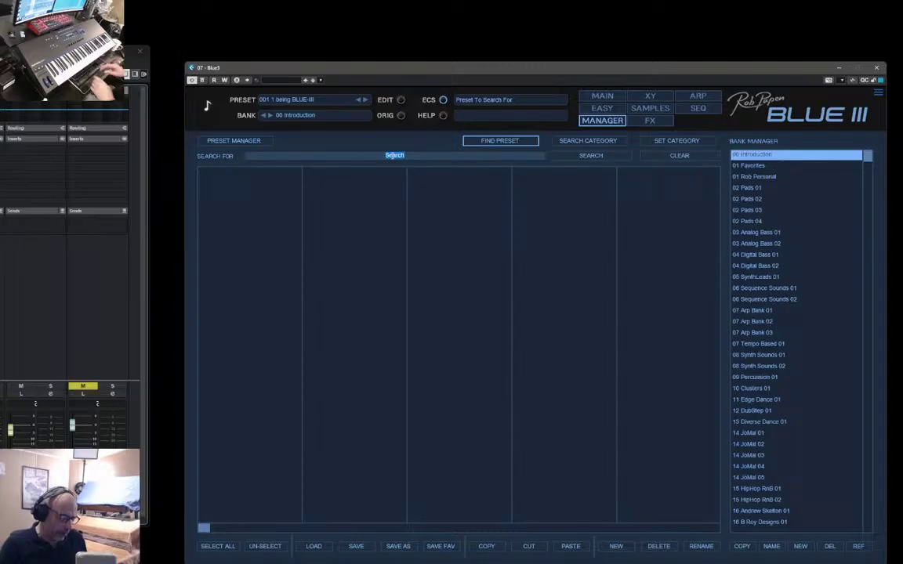
text(mo)
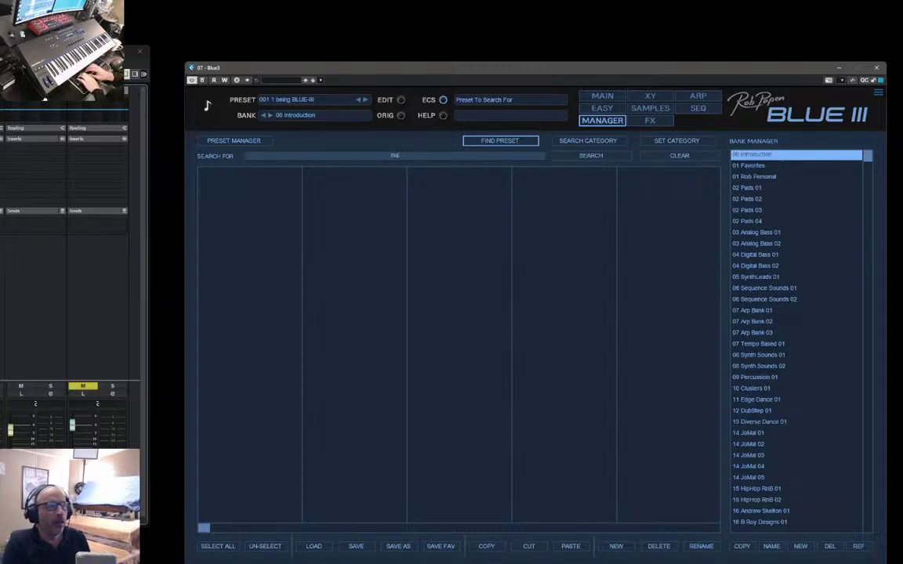
key(BackSpace)
text(aul)
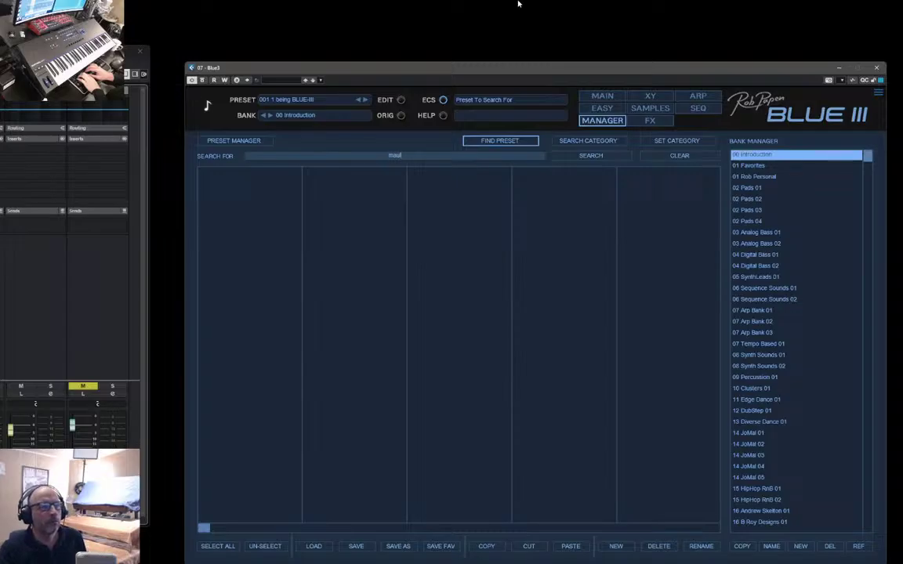
click(591, 155)
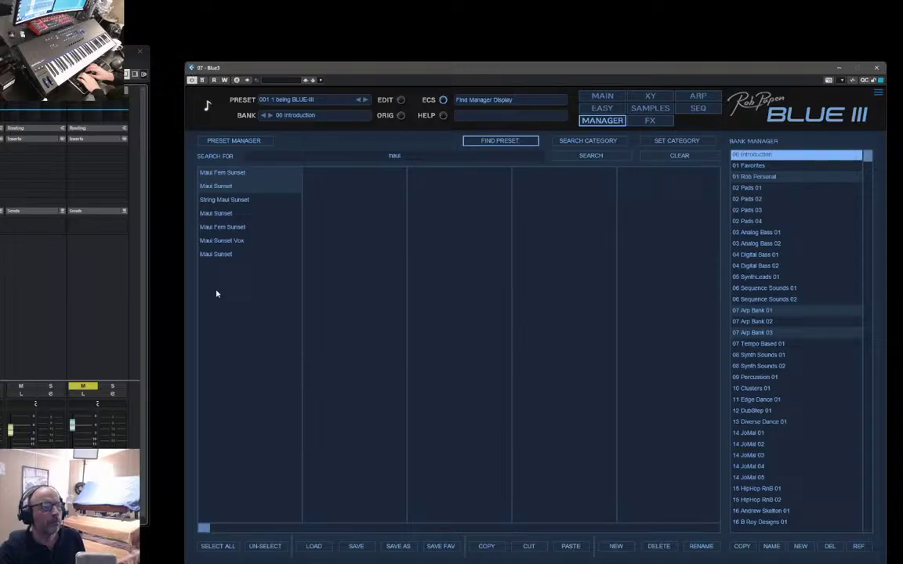
click(219, 241)
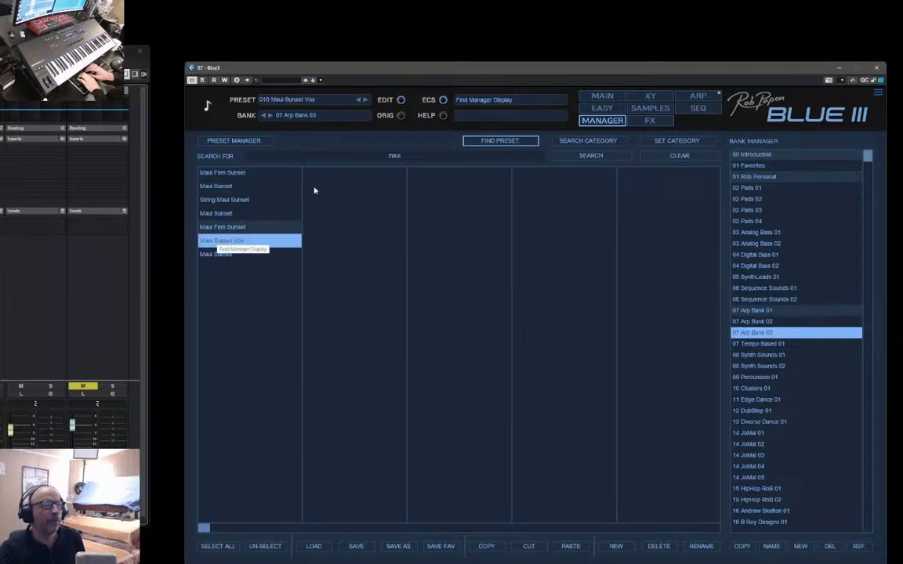
click(602, 96)
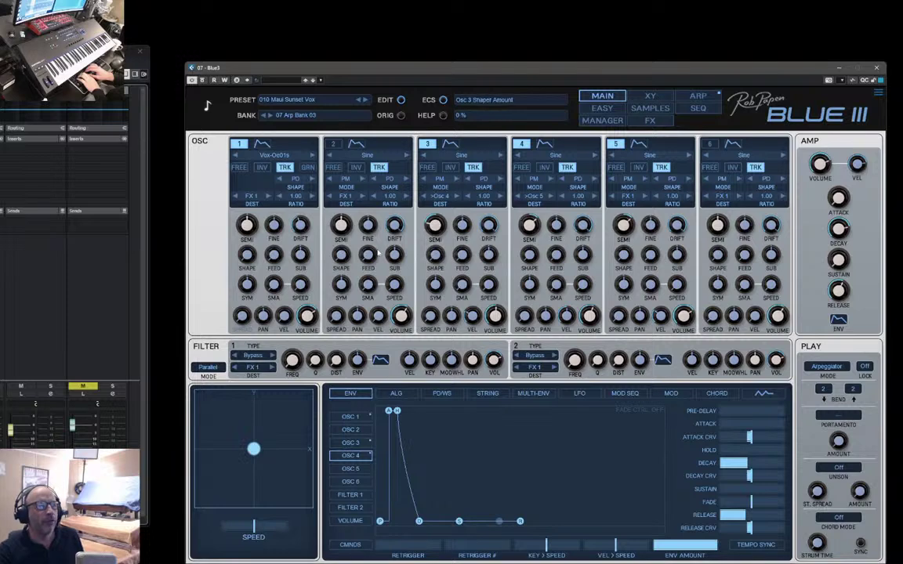
- Switch off oscillator 1, display the FM algorithm and bring oscillators 4 and 3 back in one at a time
click(239, 144)
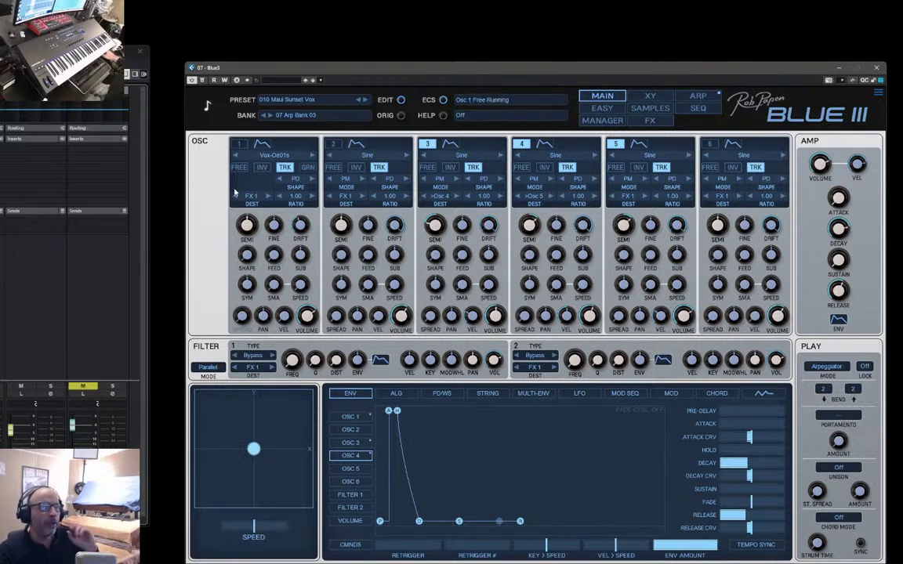
click(398, 394)
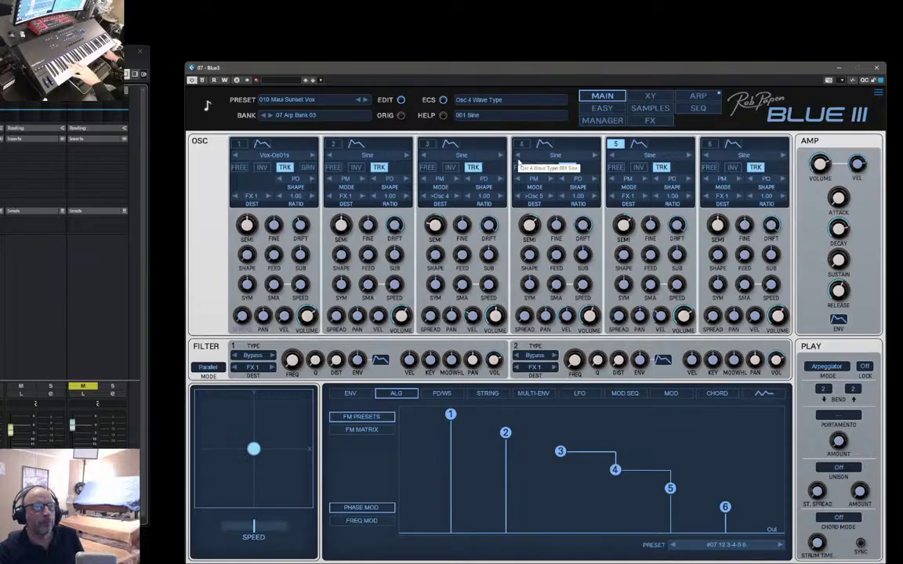
click(521, 143)
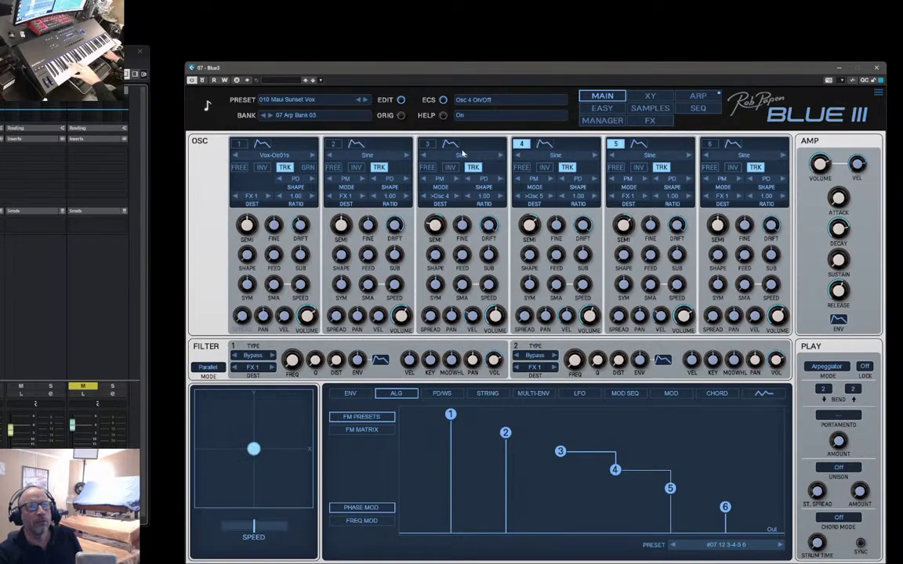
click(428, 144)
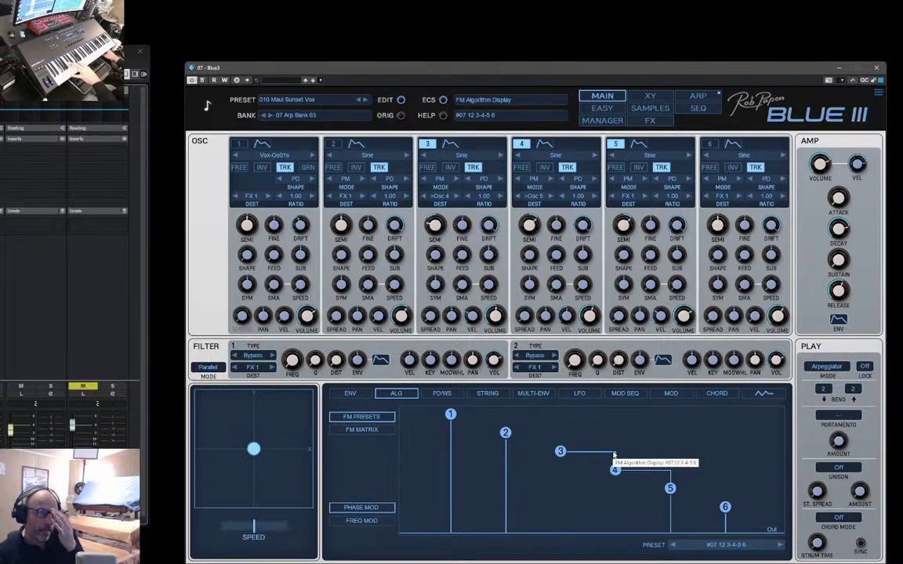
- Examine the envelopes of oscillators 1 and 3 in Maui Sunset Vox
click(352, 395)
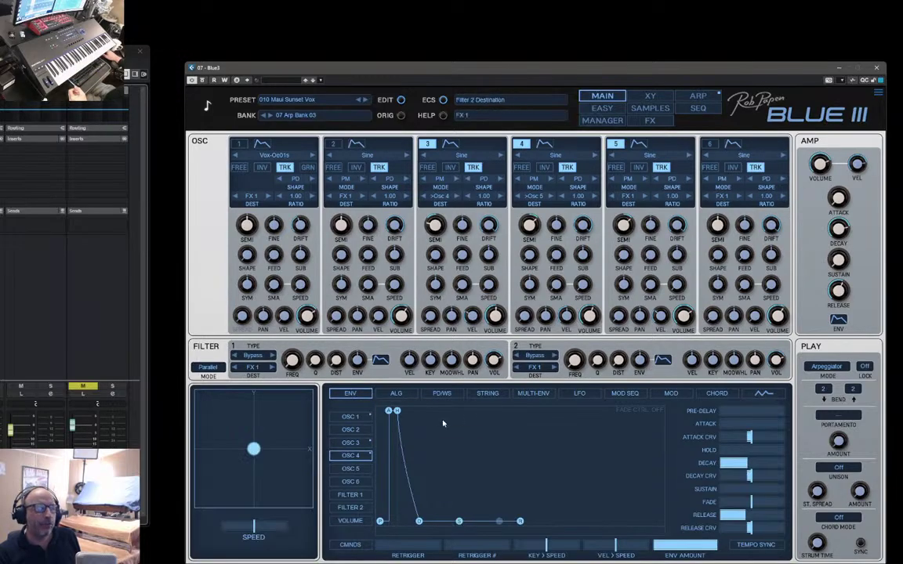
click(352, 417)
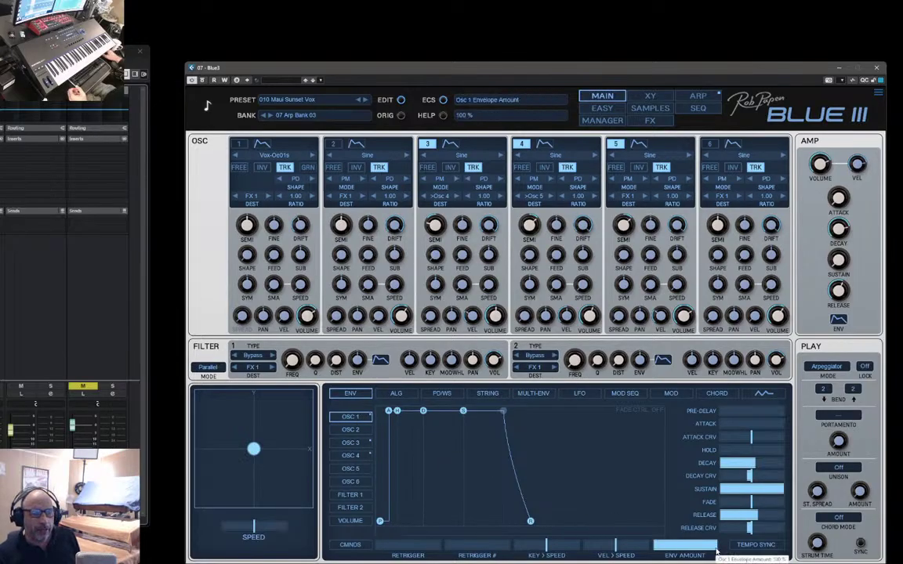
click(350, 444)
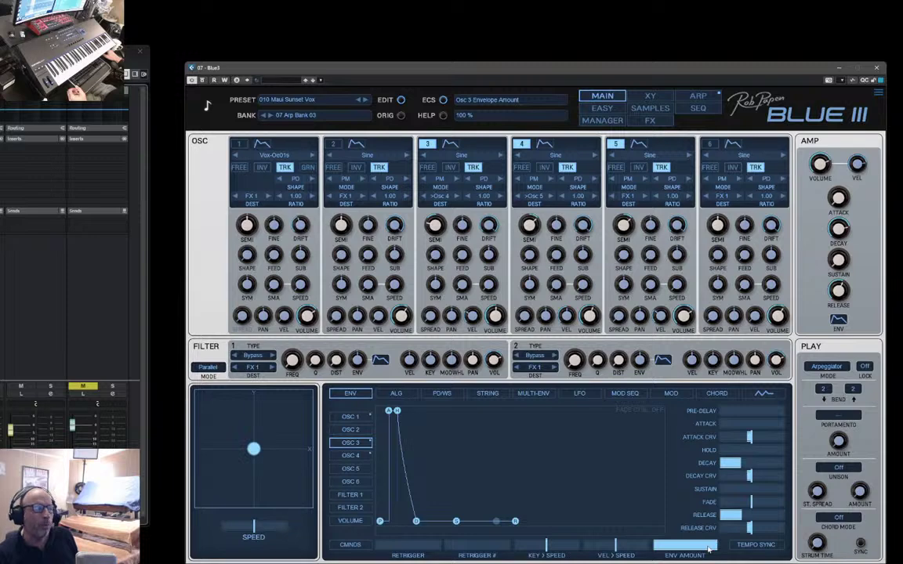
- Experiment with longer envelope decays on oscillators 3 and 4 and sweep oscillator 4's semitone tuning downward
mouse_move(416, 521)
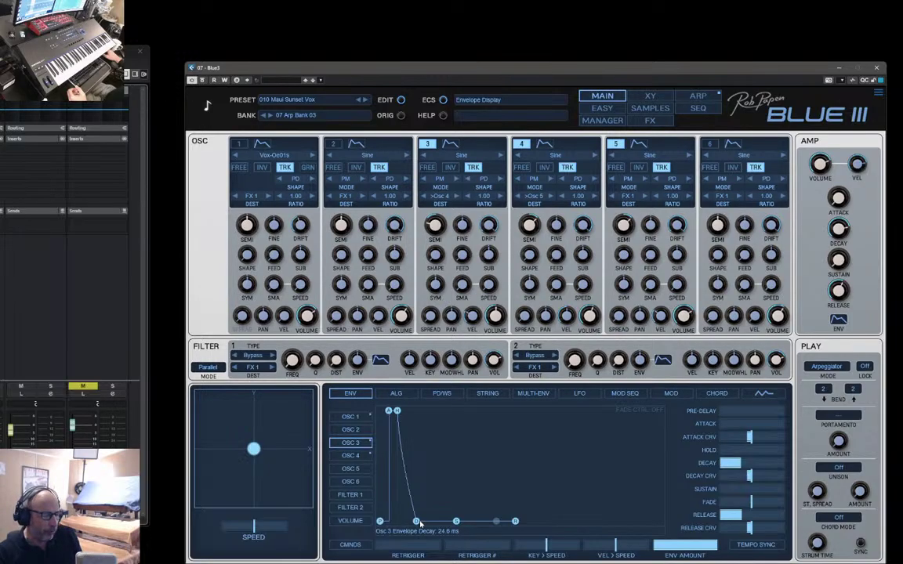
mouse_move(417, 522)
mouse_down()
mouse_move(465, 518)
mouse_move(420, 521)
mouse_up()
click(350, 458)
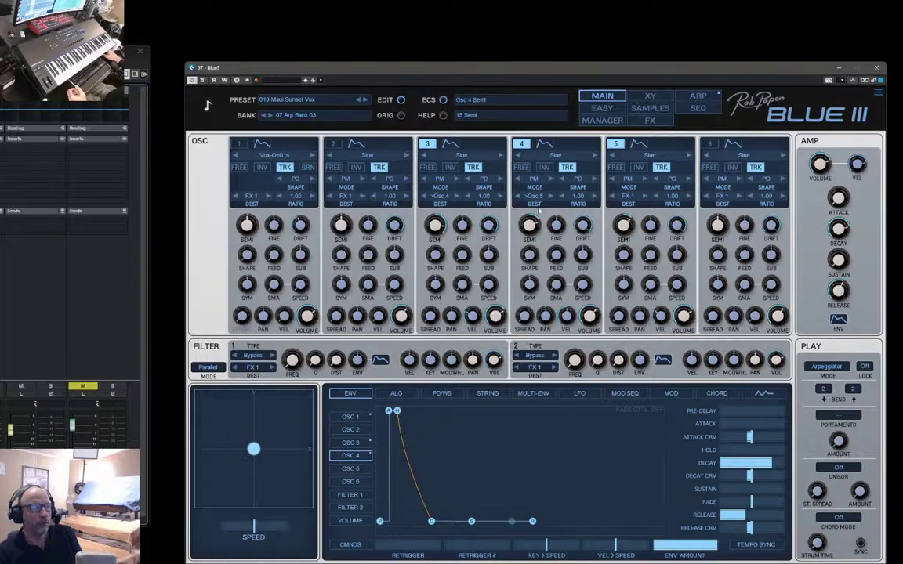
scroll(541, 222, down, 10)
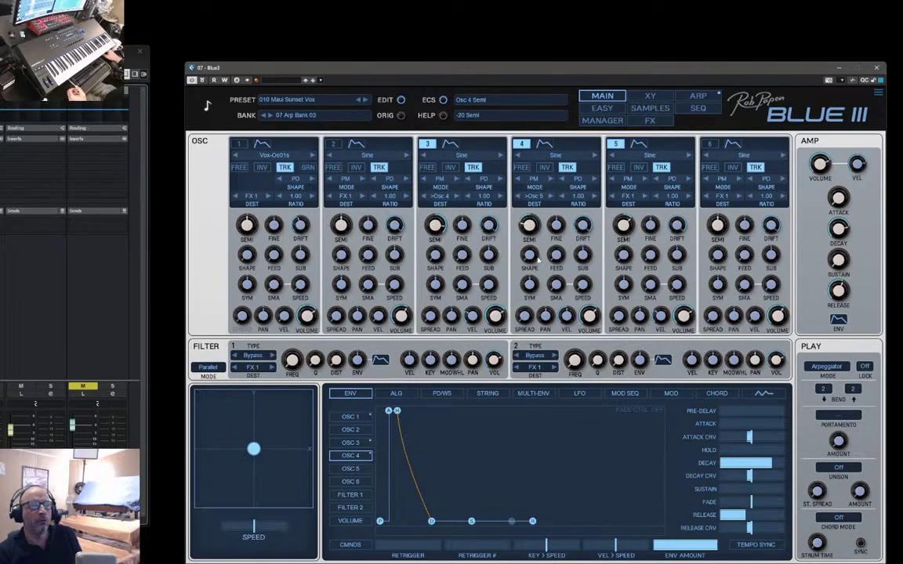
scroll(541, 222, down, 15)
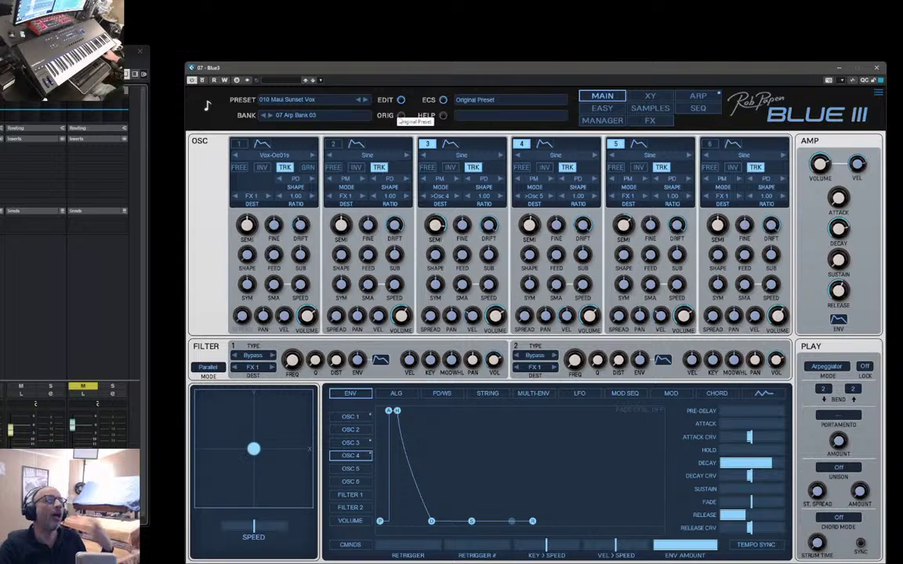
- Restore the original Maui Sunset Vox settings and compare the sound with oscillator 1 off and on
click(401, 116)
click(400, 116)
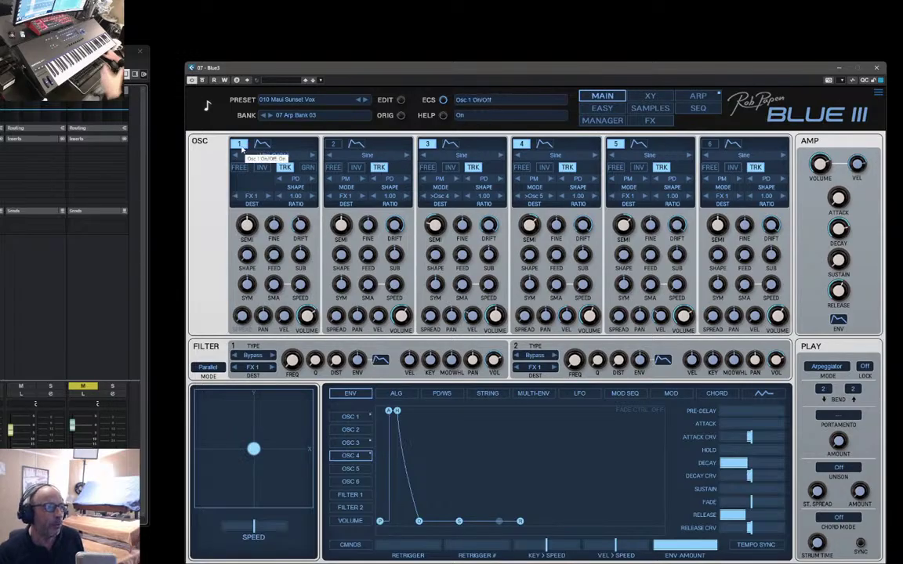
click(241, 147)
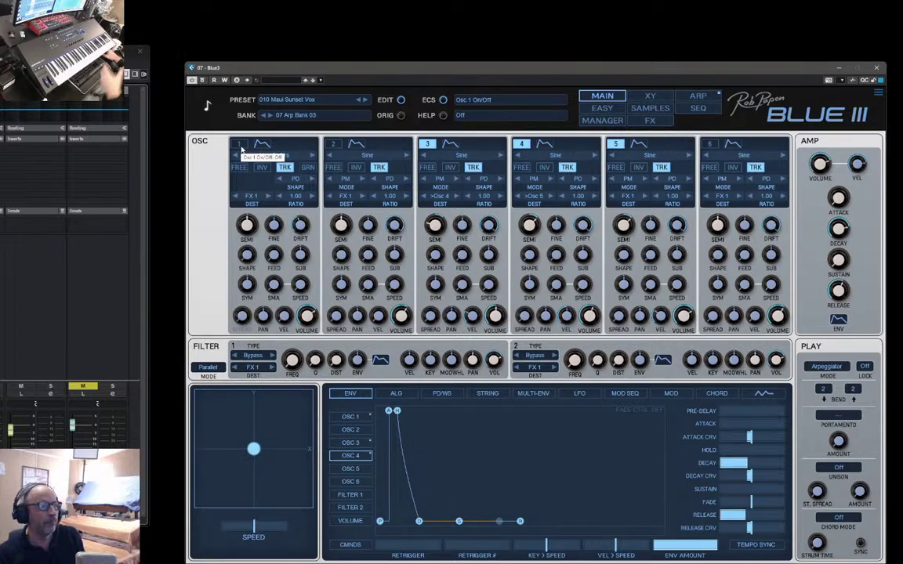
click(241, 147)
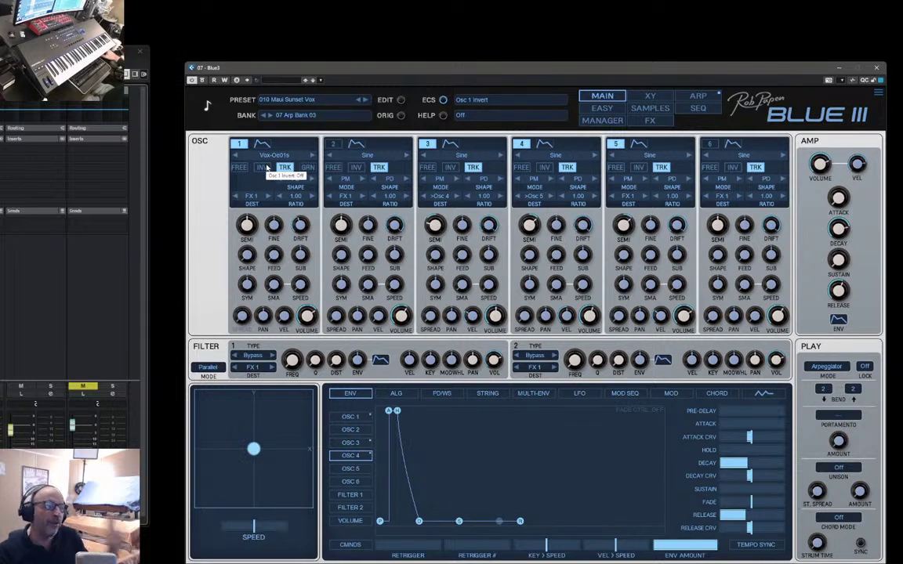
- Return to the manager, select the 00 Introduction bank again and list its presets
click(607, 121)
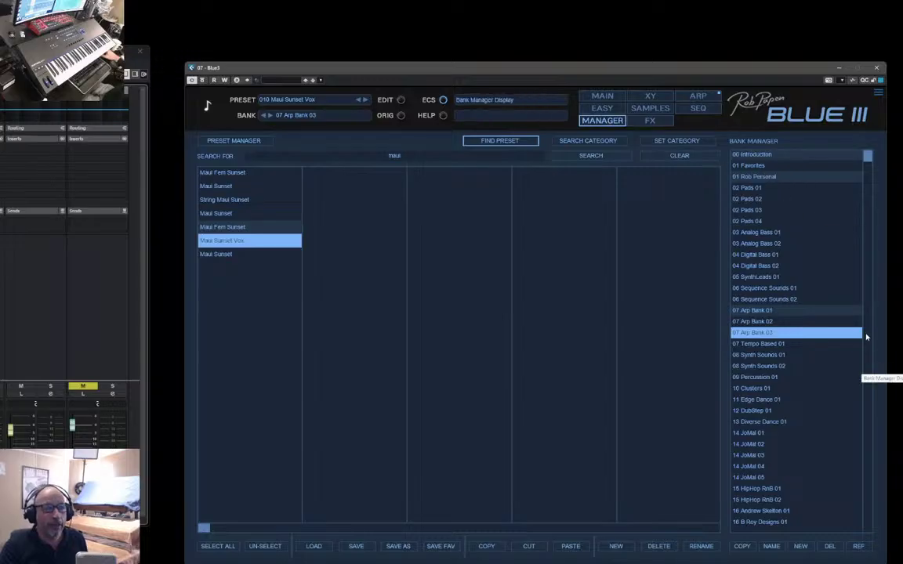
click(751, 154)
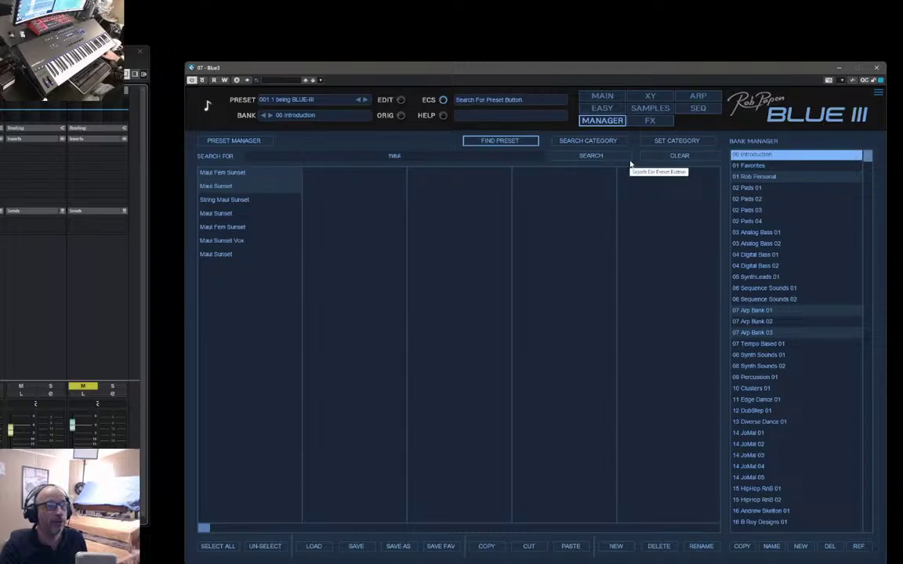
click(225, 144)
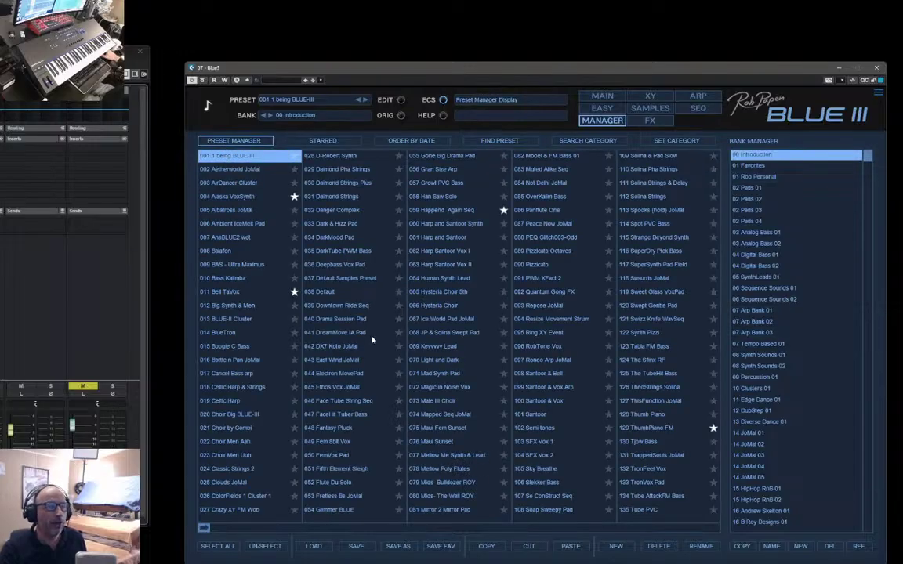
- Load Happend Again Seq followed by ThumbPiano FM, and display ThumbPiano FM's settings on the main screen
click(443, 210)
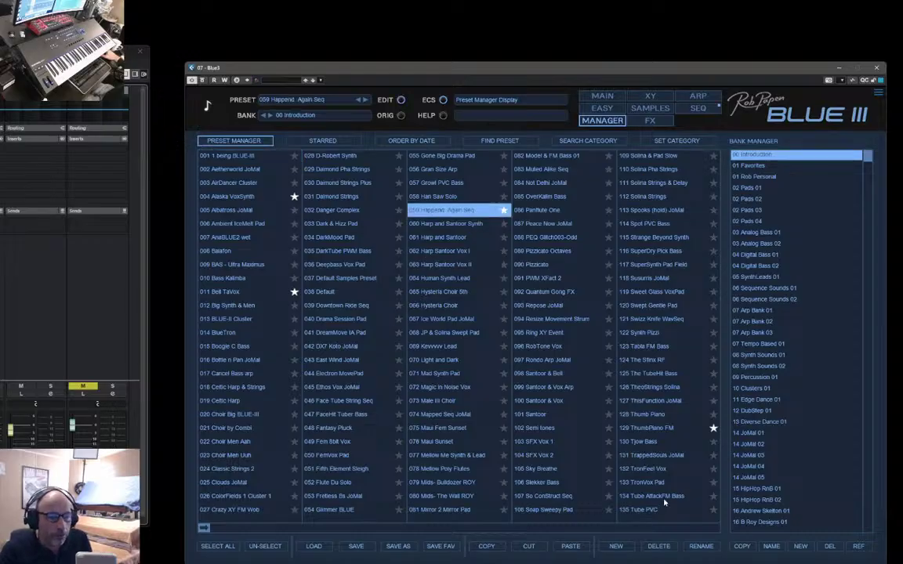
click(651, 430)
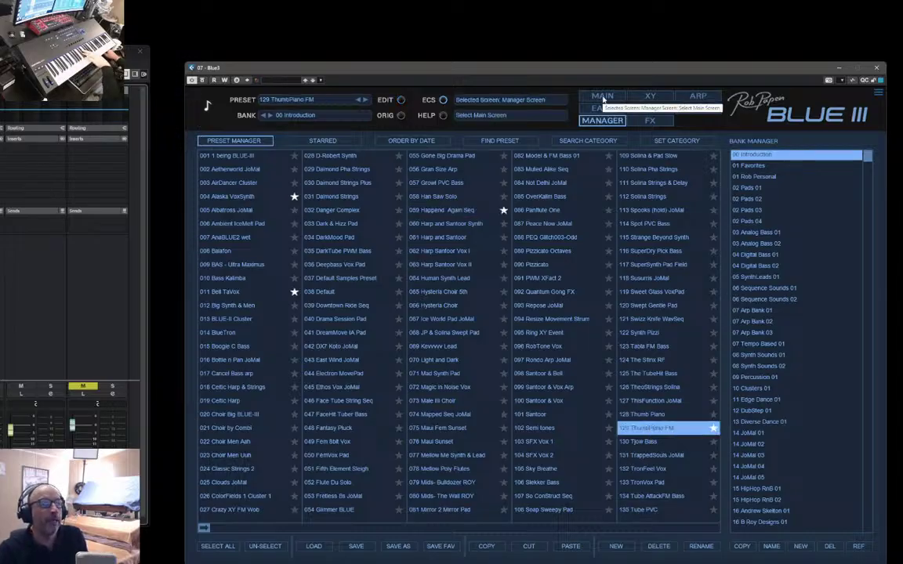
click(602, 96)
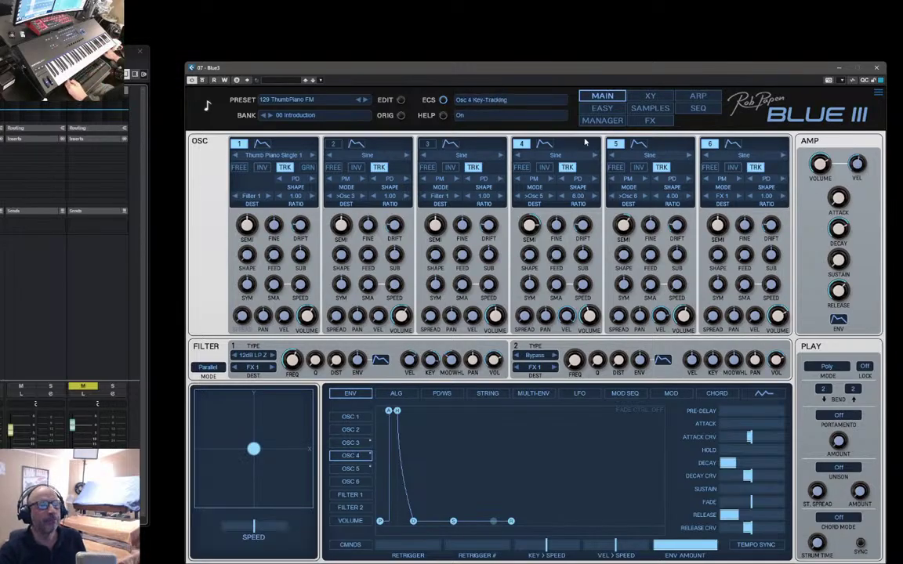
click(602, 121)
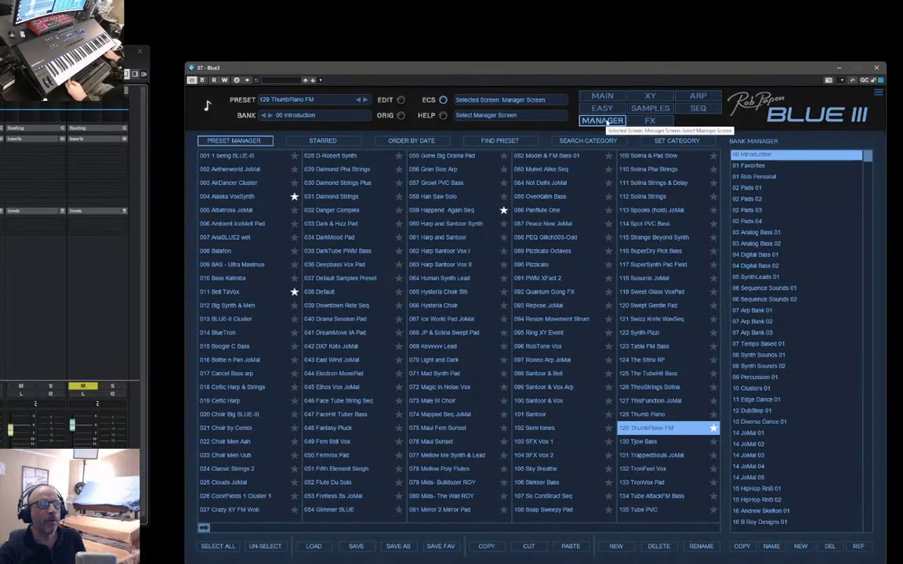
click(603, 97)
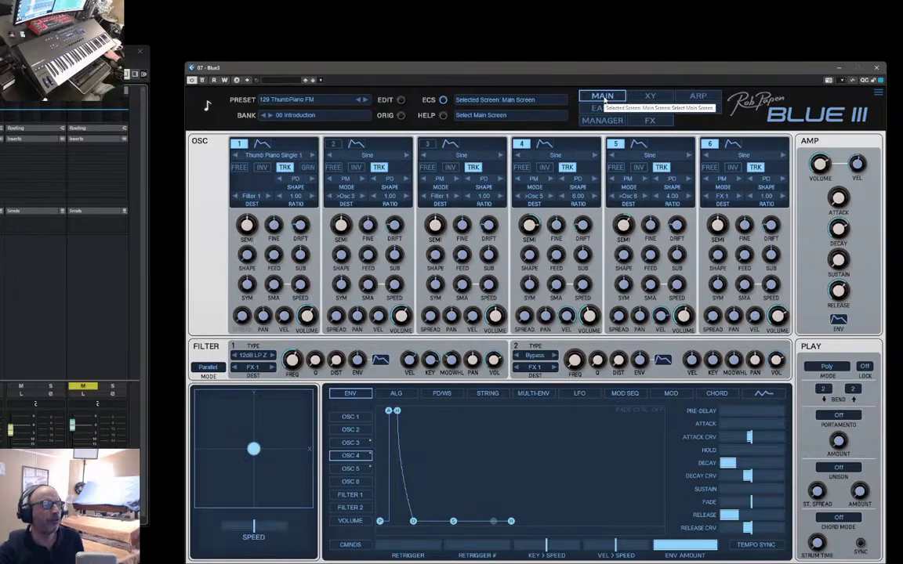
- Select the 04 Digital Bass 01 bank in the manager, show its first preset on the main screen and advance to Bass Plus
click(602, 120)
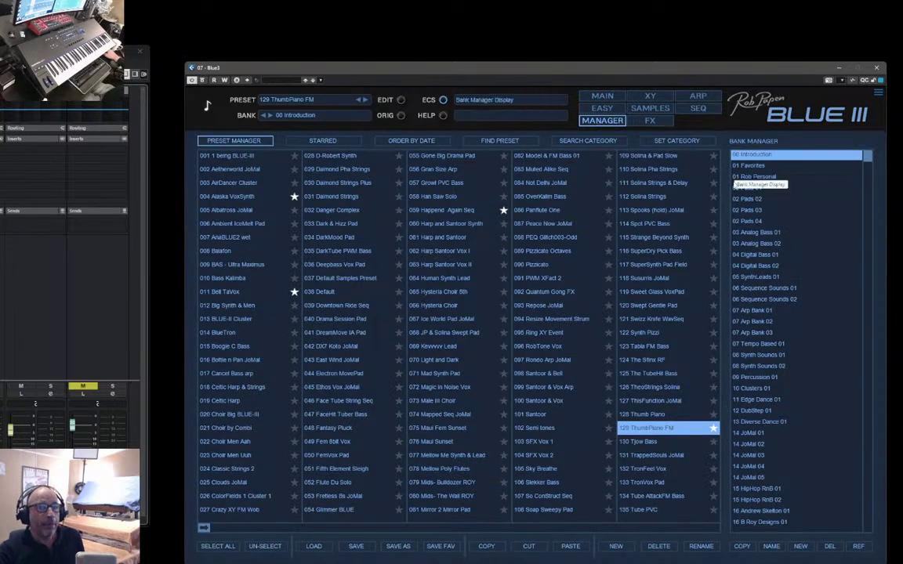
click(754, 255)
click(605, 96)
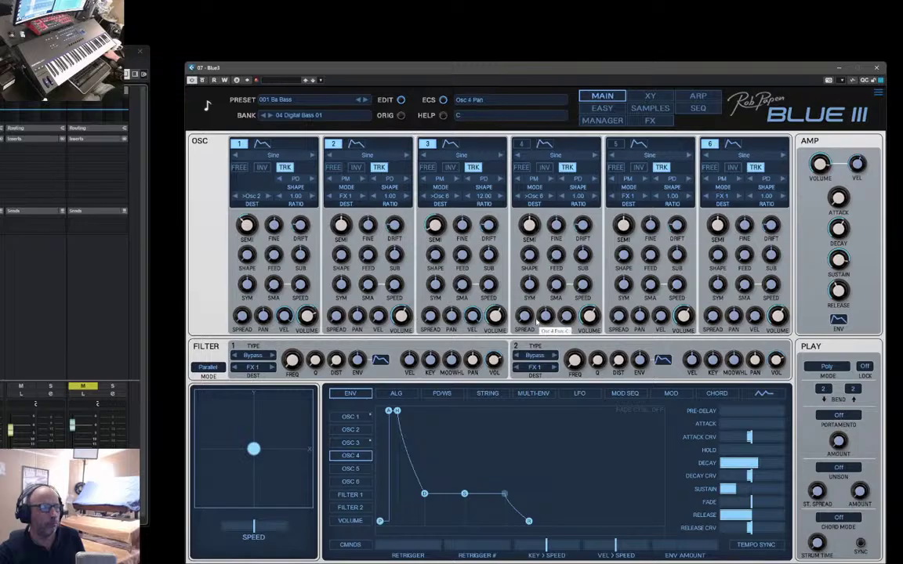
click(365, 100)
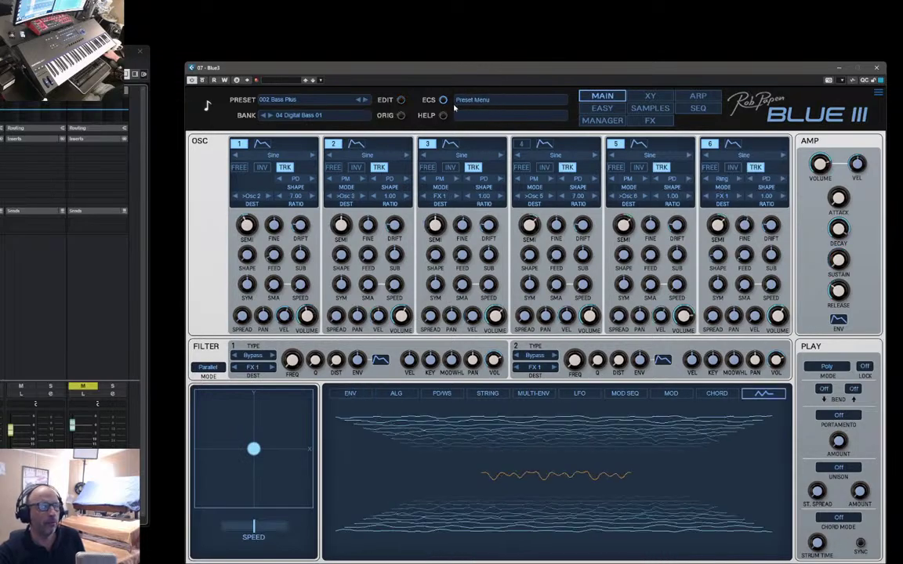
- Select the 04 Digital Bass 02 bank, view 7Click Bass on the main screen and load Lenny Two Bass from the manager
click(602, 120)
click(756, 266)
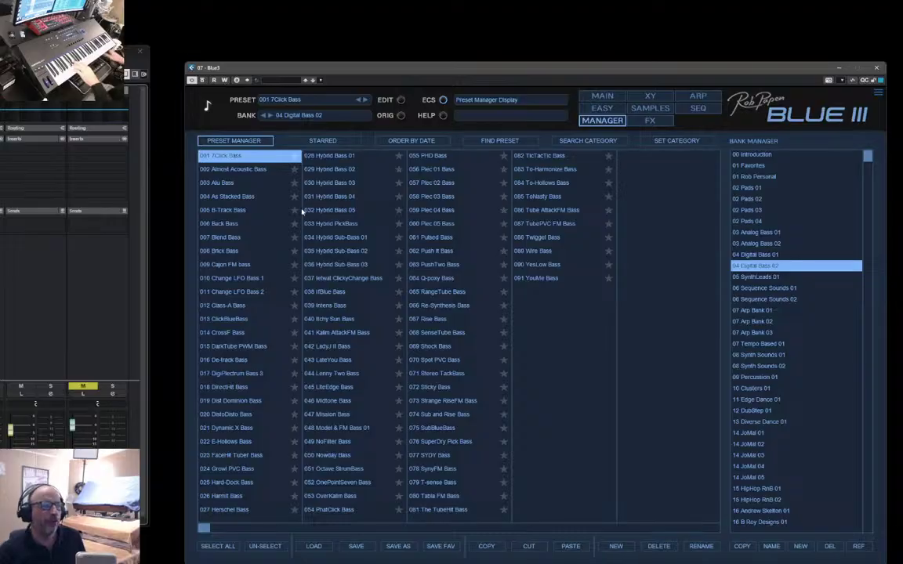
click(602, 97)
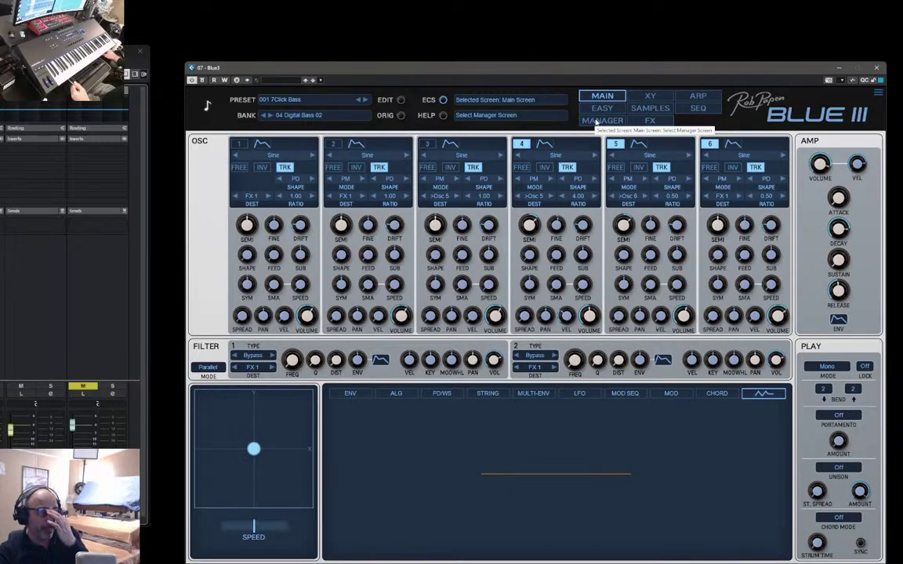
click(600, 121)
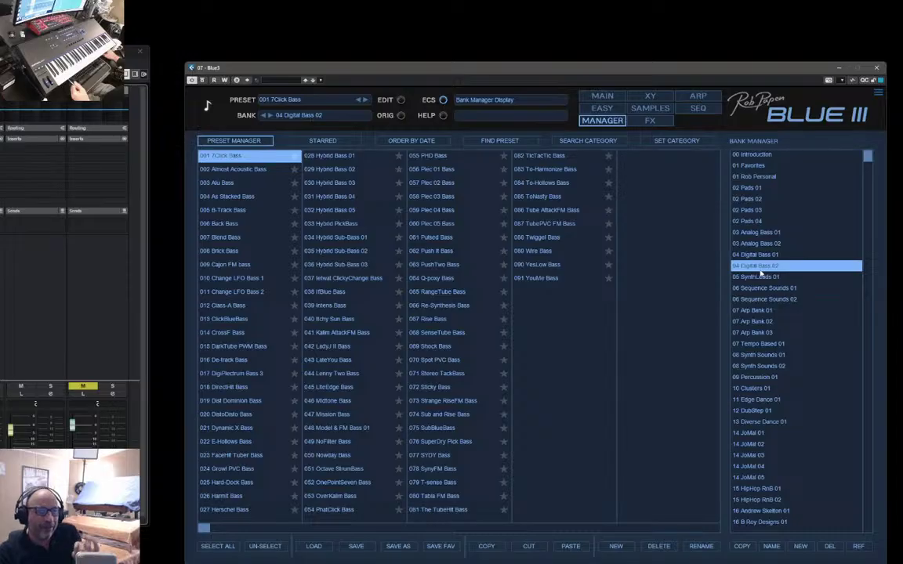
click(330, 374)
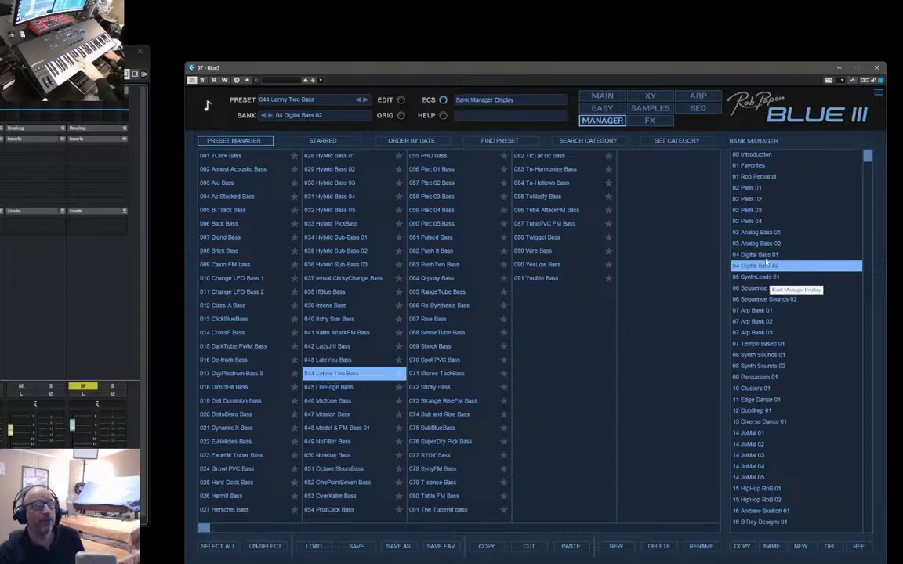
- Load 1970 Bass from the 03 Analog Bass 01 bank and change filter 1's type to 24dB LP Z on the main screen
click(752, 232)
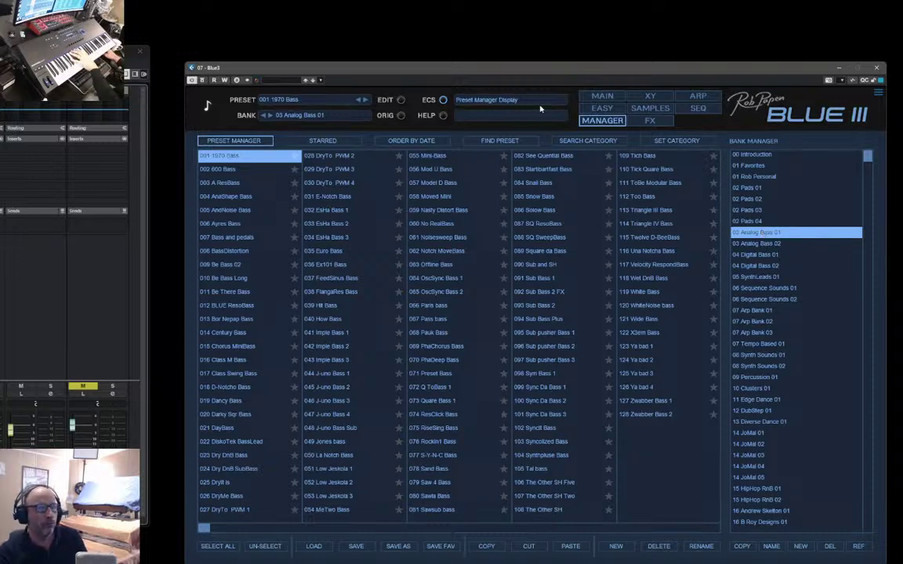
click(602, 96)
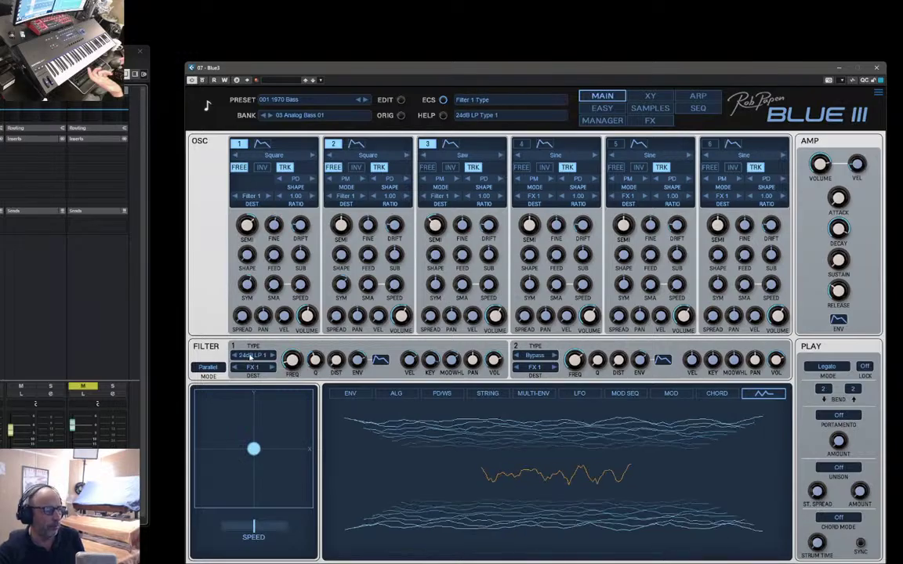
click(252, 356)
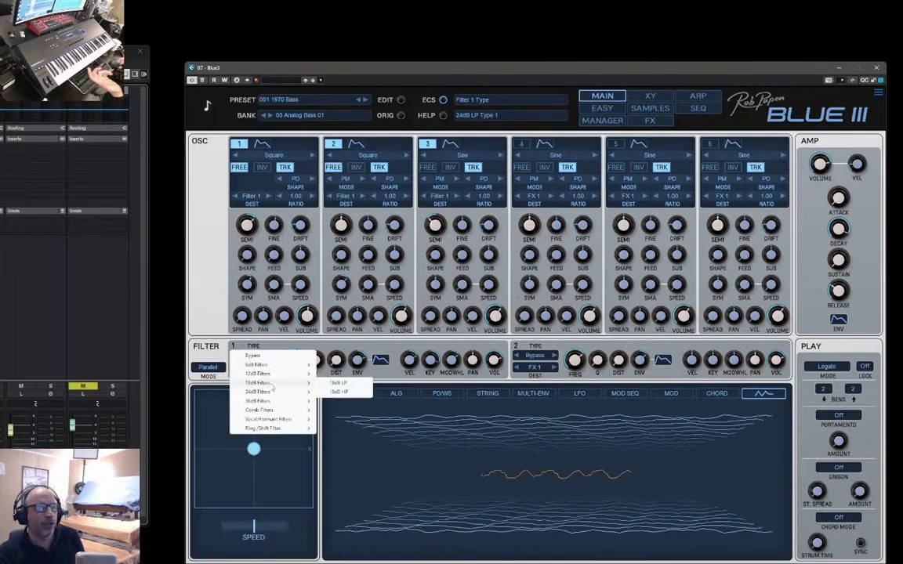
mouse_move(264, 413)
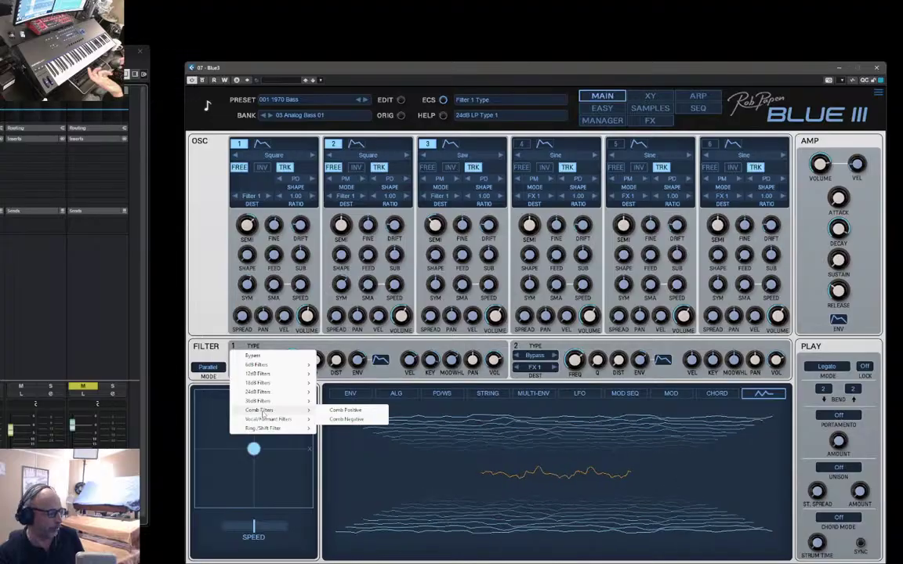
click(345, 401)
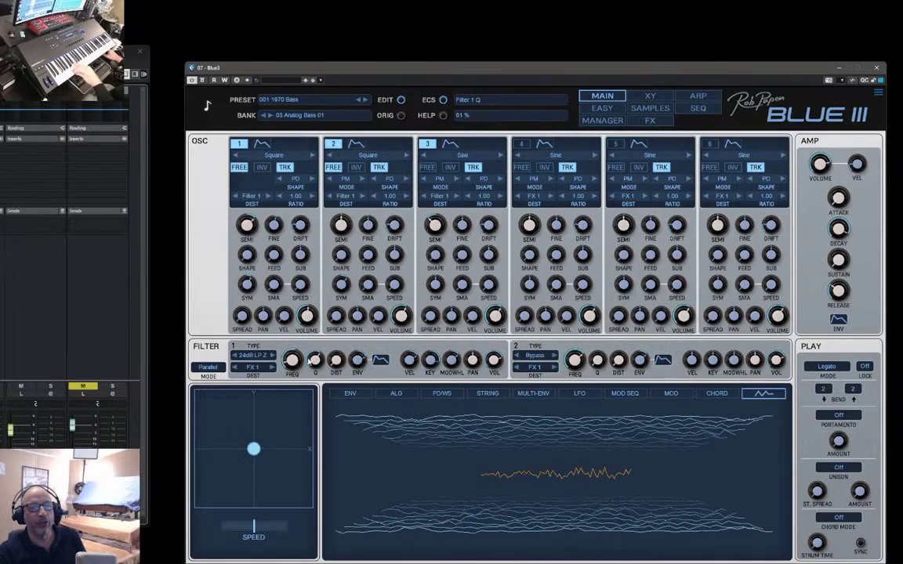
- Adjust filter 1's Q and sweep its frequency on the 1970 Bass preset
drag(314, 361, 317, 374)
mouse_move(299, 357)
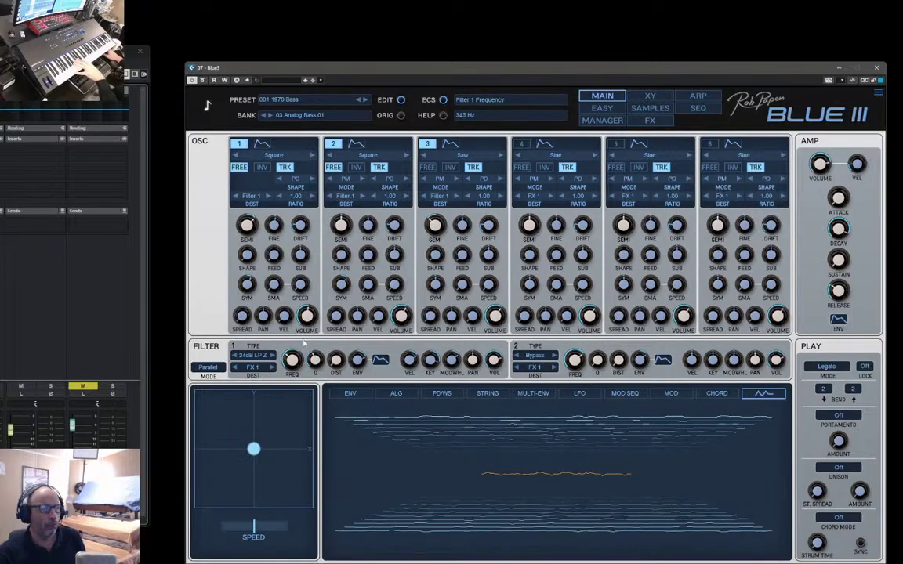
drag(299, 357, 288, 374)
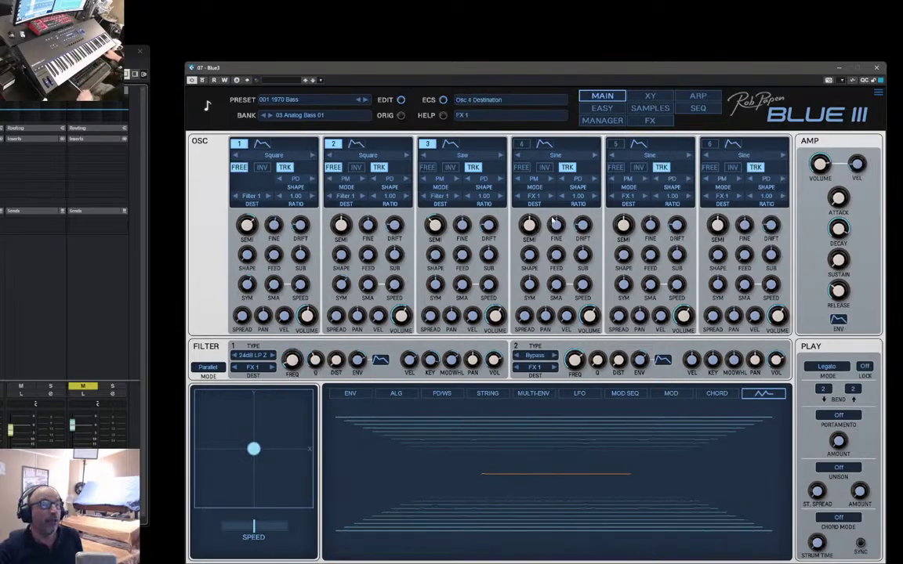
- Select the 05 SynthLeads 01 bank in the manager, load B-house lead and display its settings on the main screen
click(602, 120)
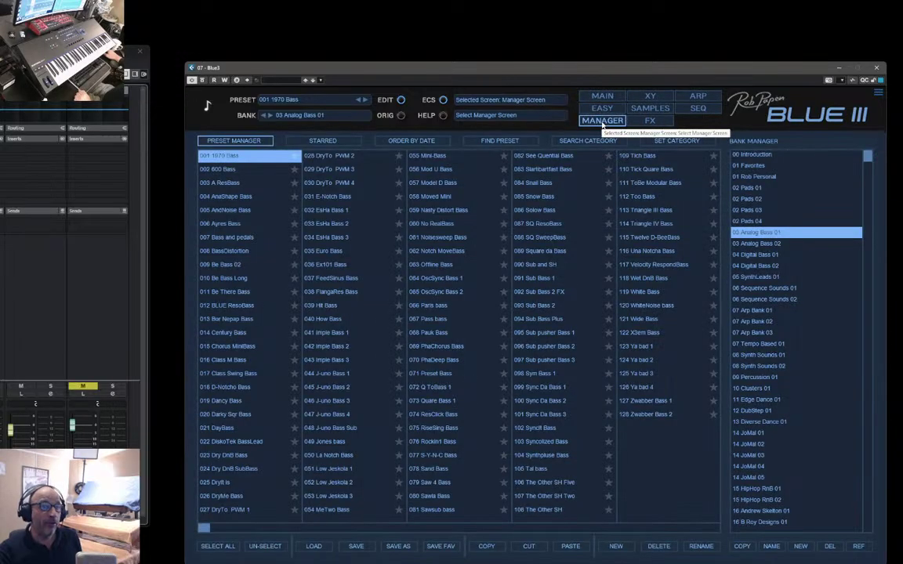
click(759, 279)
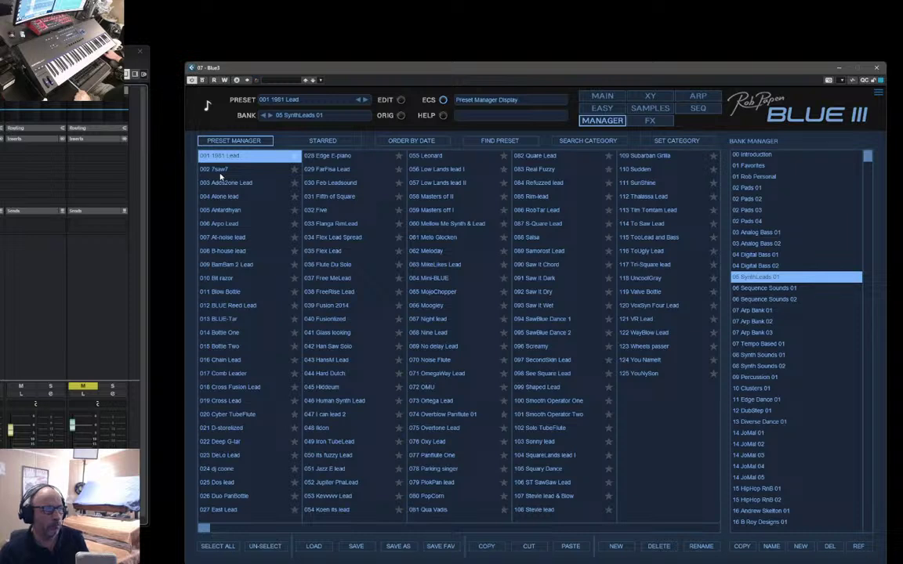
click(220, 252)
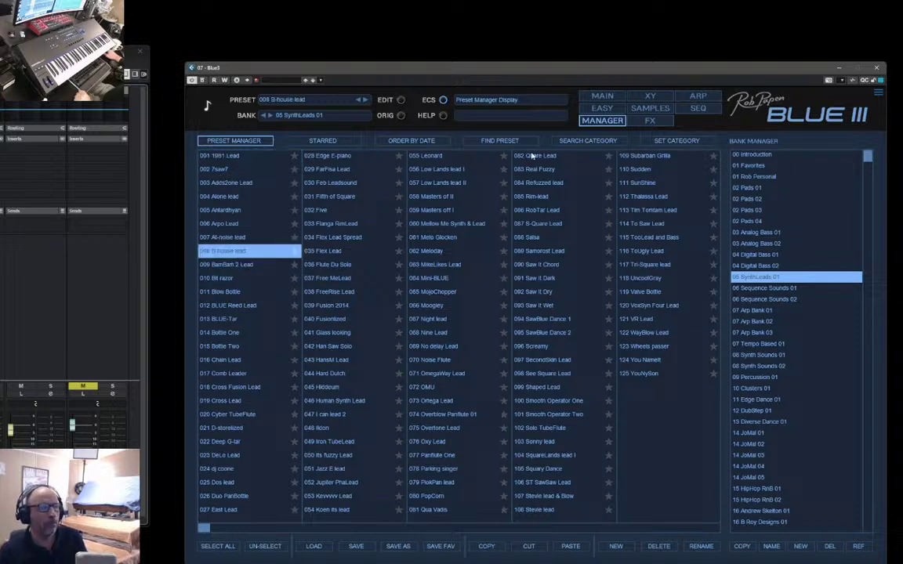
click(602, 96)
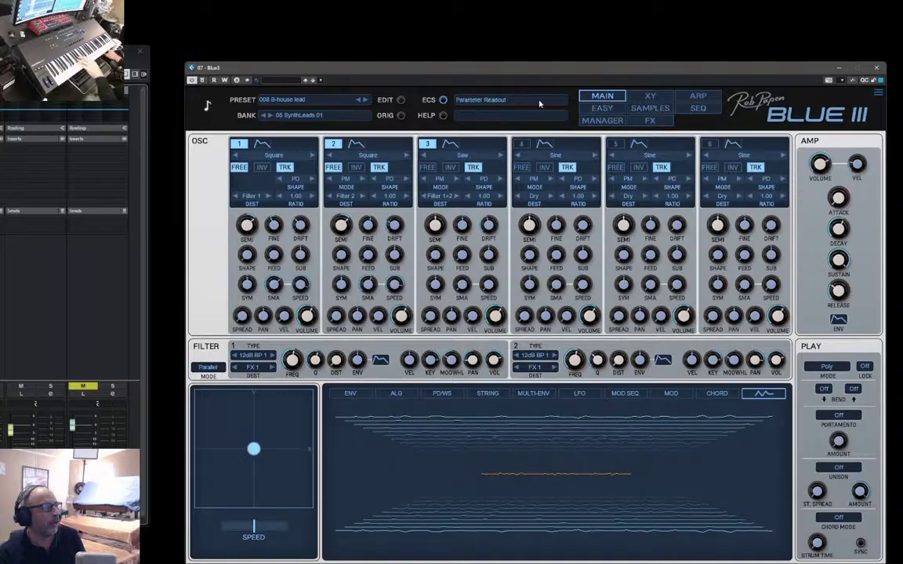
- Load Blow Bottle from the 05 SynthLeads 01 bank and display its settings on the main screen
click(602, 121)
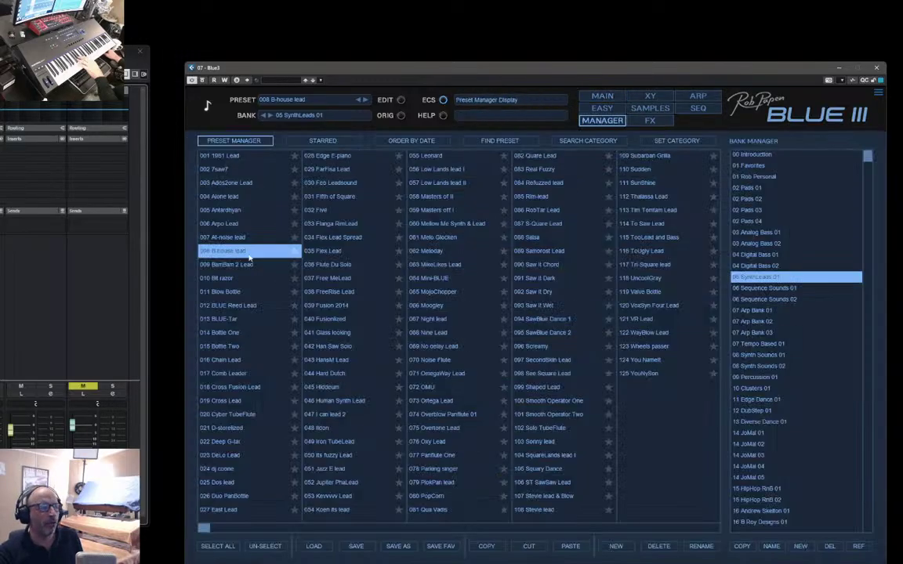
click(228, 291)
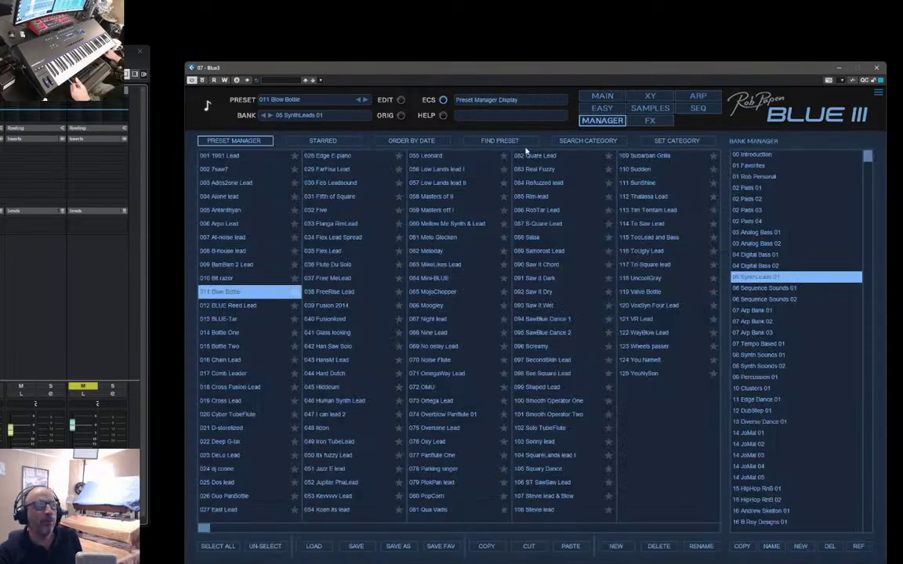
click(602, 96)
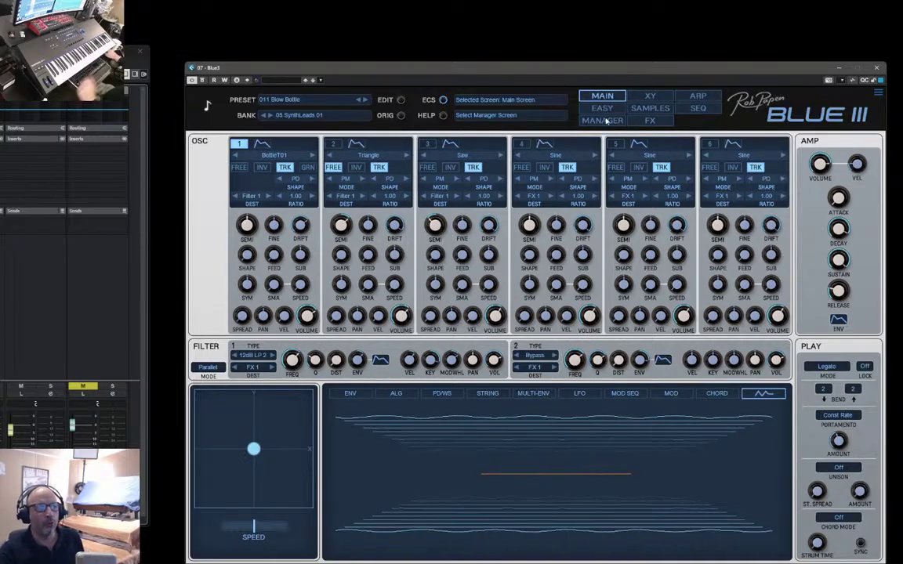
- Load Moogley from the 05 SynthLeads 01 bank and display its settings on the main screen
click(602, 120)
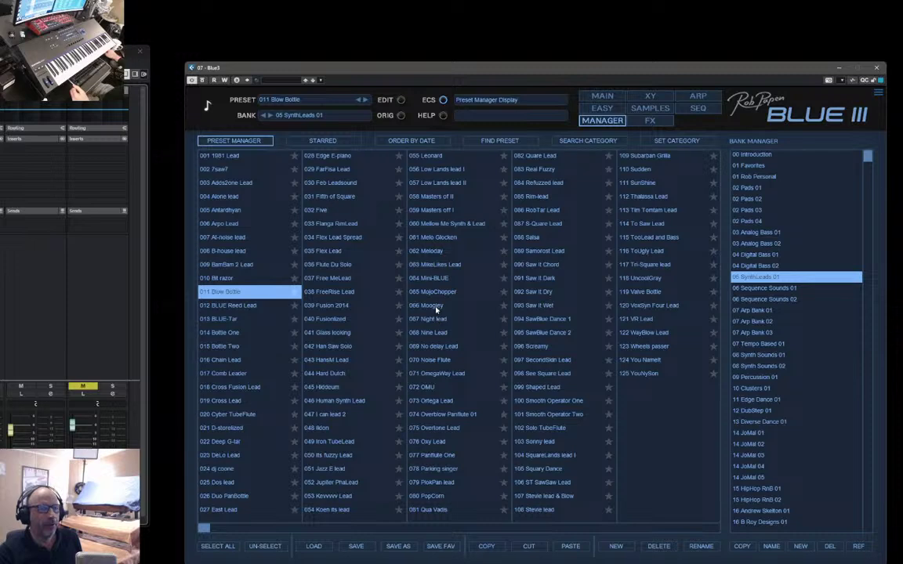
click(430, 305)
click(602, 95)
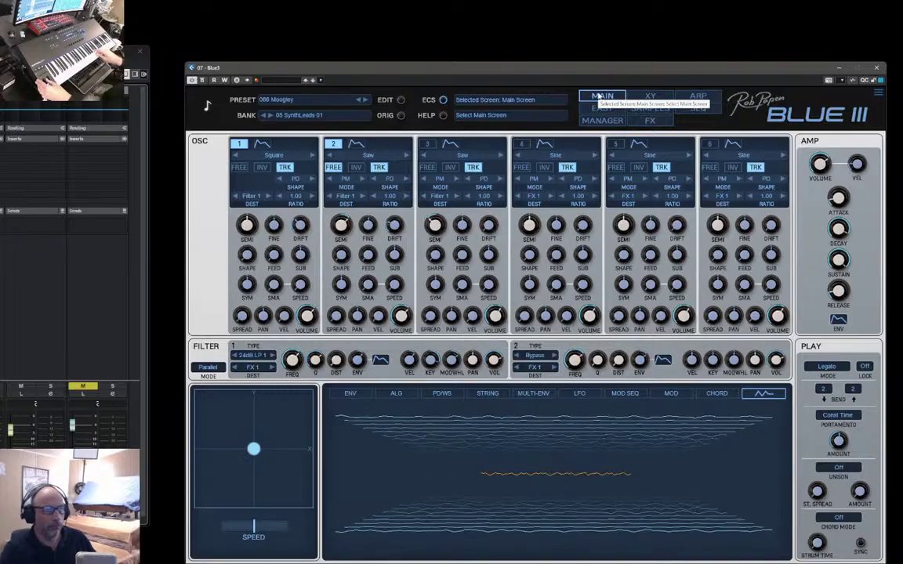
- Load PWM XFact 2 from the 03 Analog Bass 02 bank and display its settings on the main screen
click(617, 122)
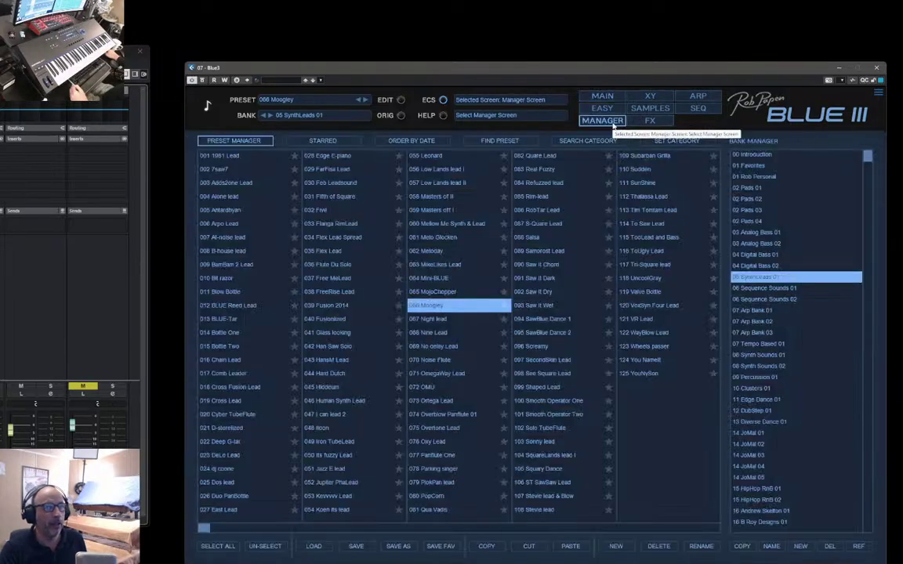
click(766, 245)
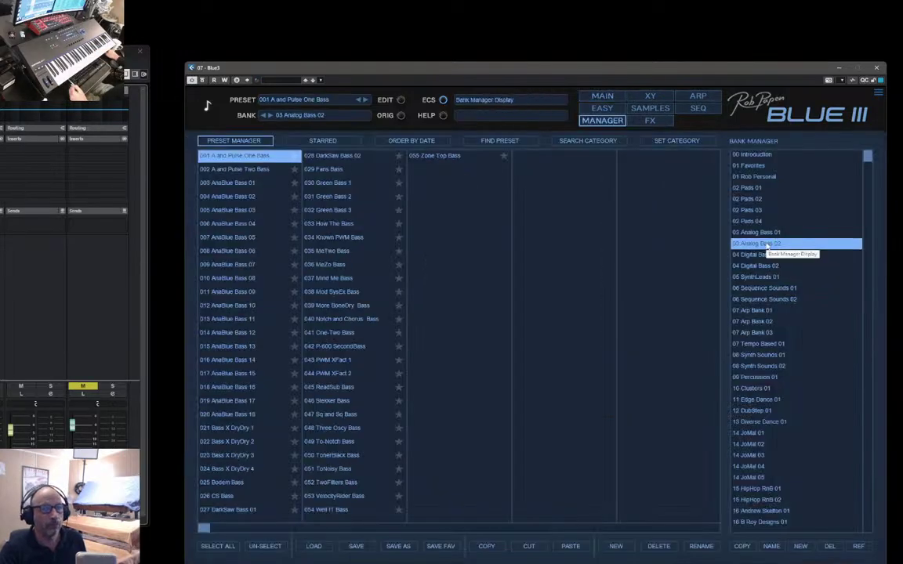
click(343, 374)
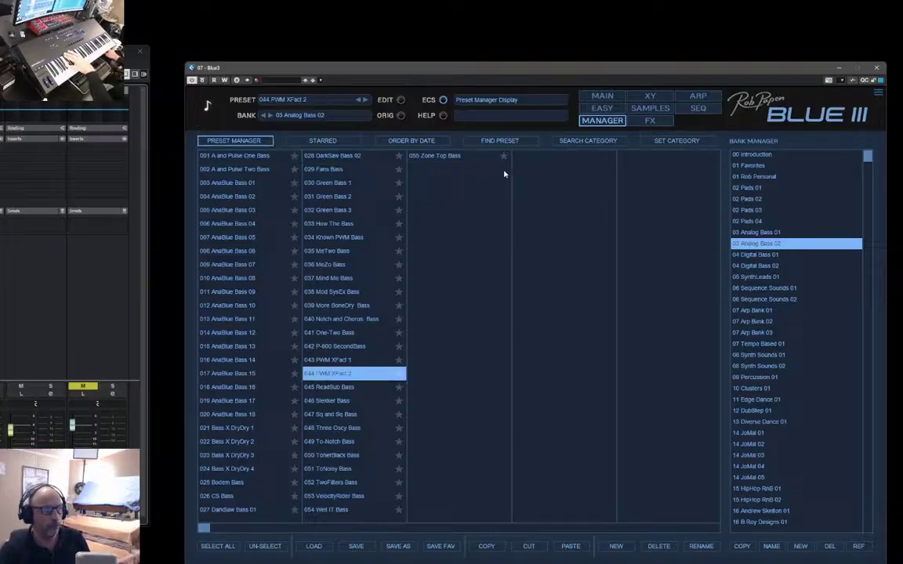
click(603, 98)
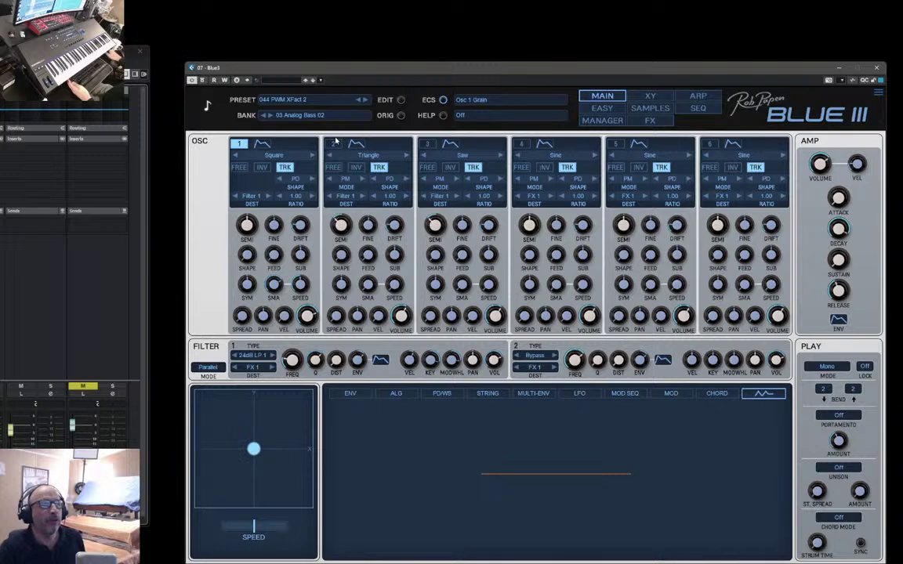
click(602, 120)
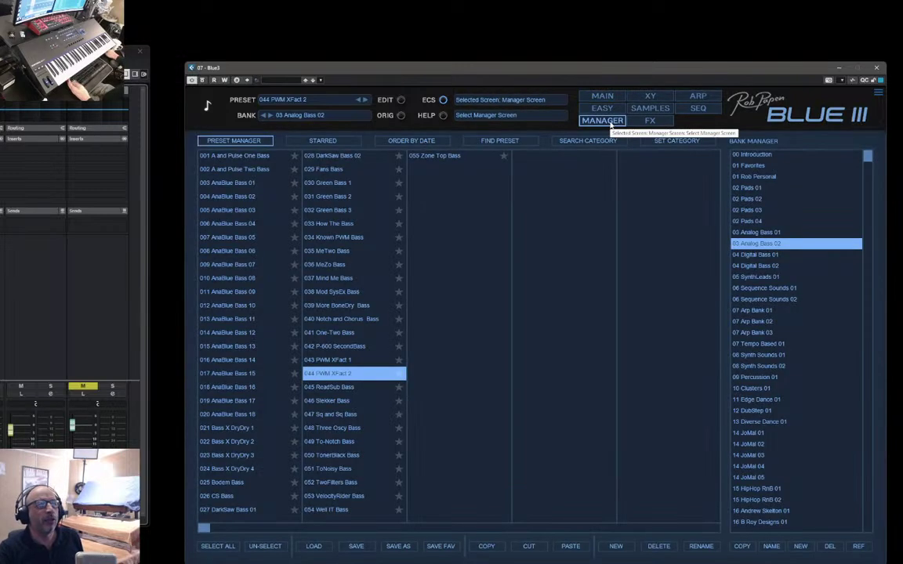
click(602, 96)
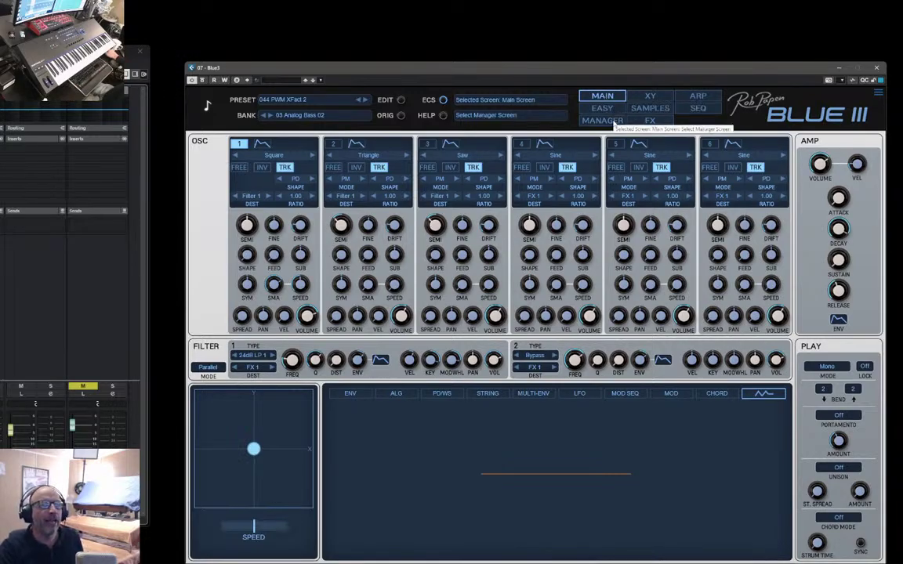
- Select the 17 eXplorer X bank in the manager and switch date ordering of its presets on and back off
click(602, 120)
drag(867, 157, 867, 490)
click(766, 468)
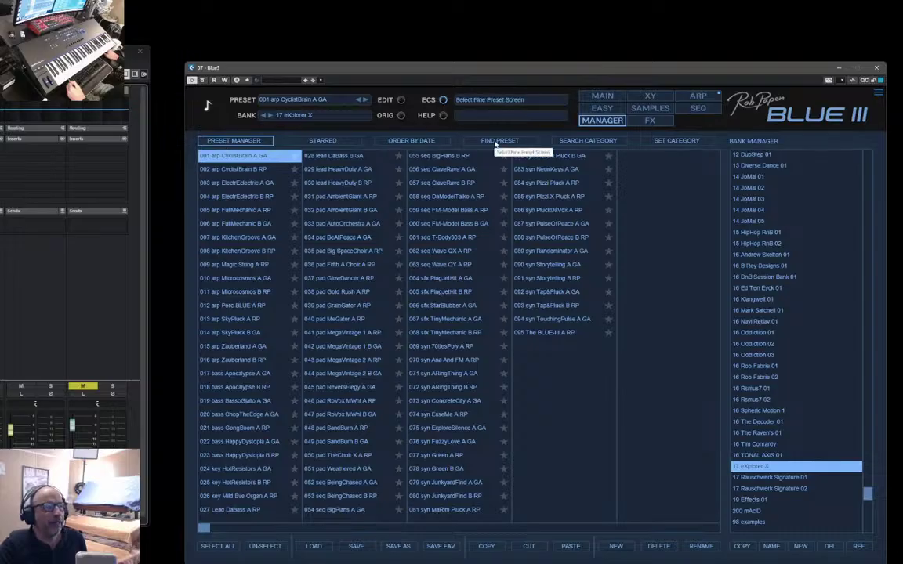
click(412, 142)
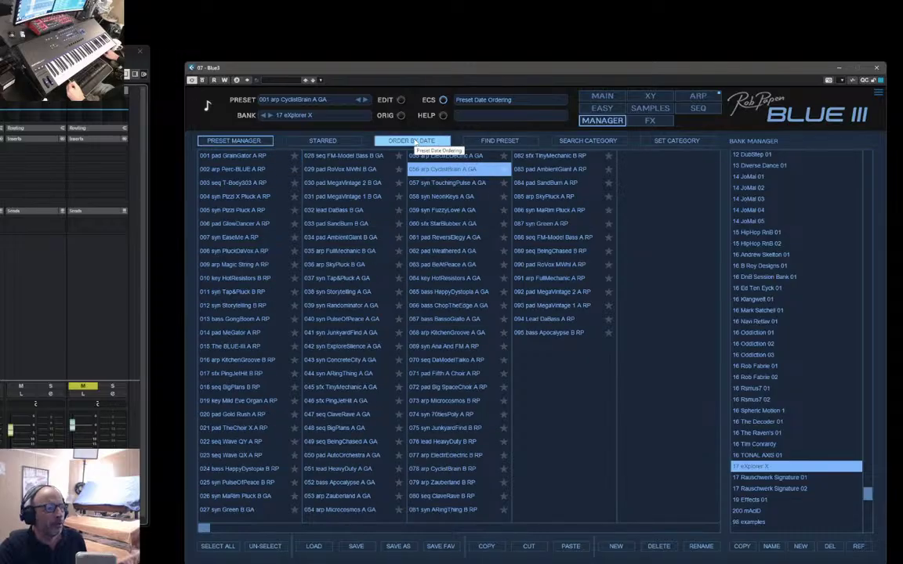
click(412, 141)
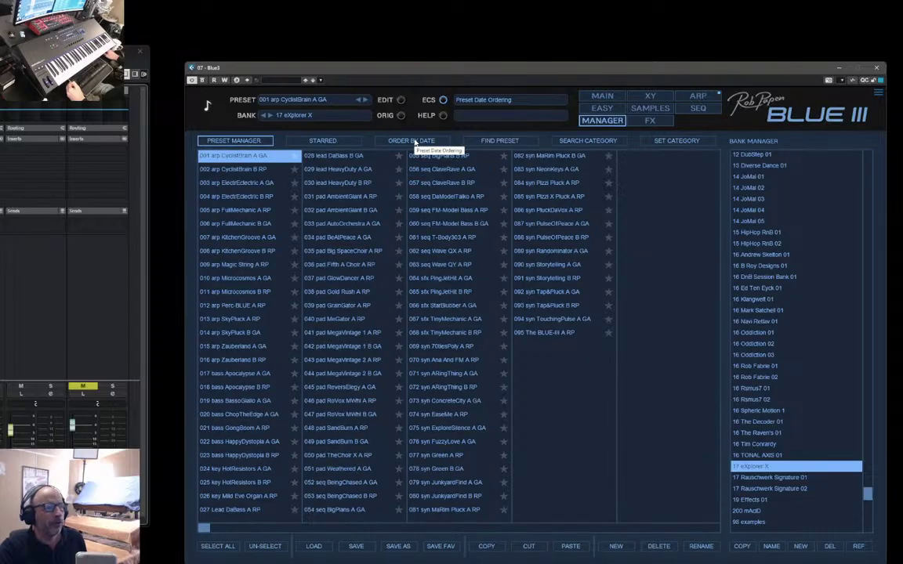
- Load pad GrainGator A RP, view its settings on the main screen and return to the manager
click(317, 306)
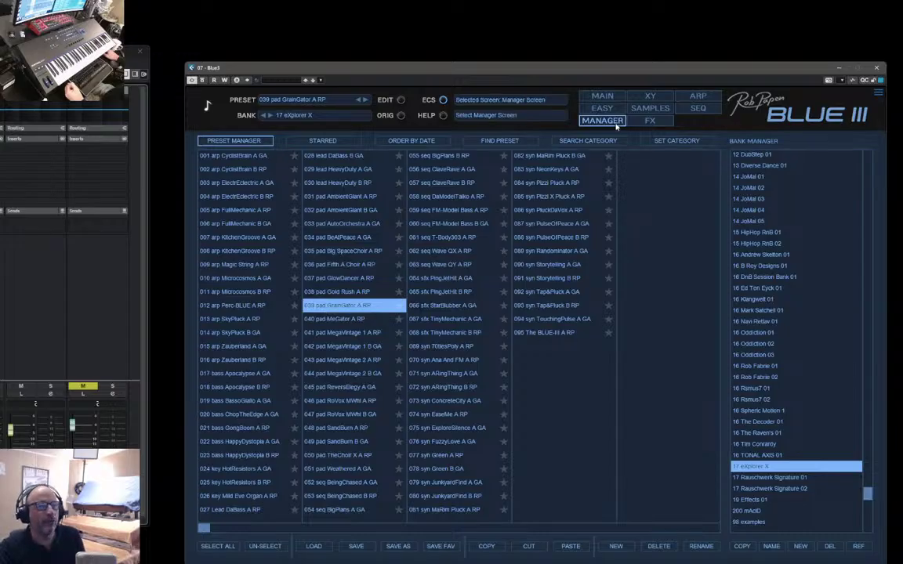
click(602, 96)
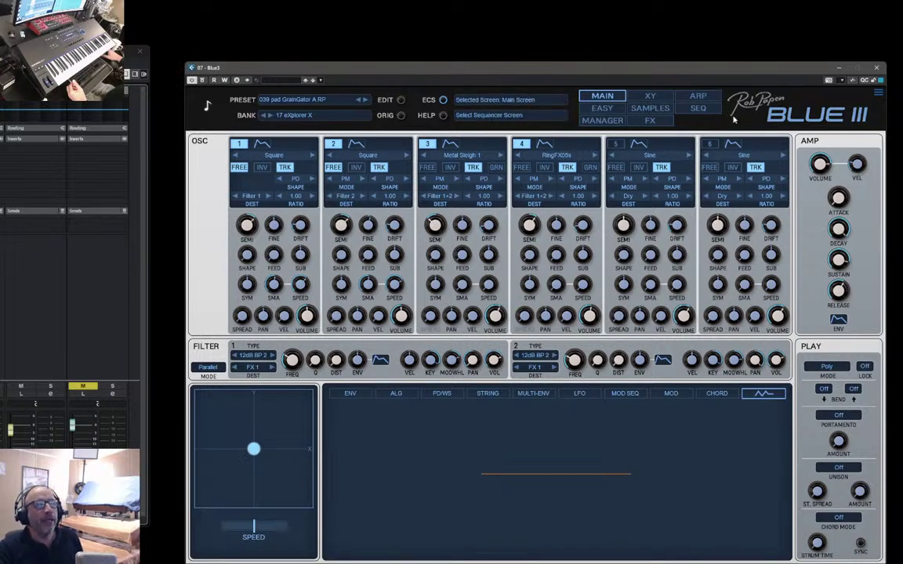
click(602, 120)
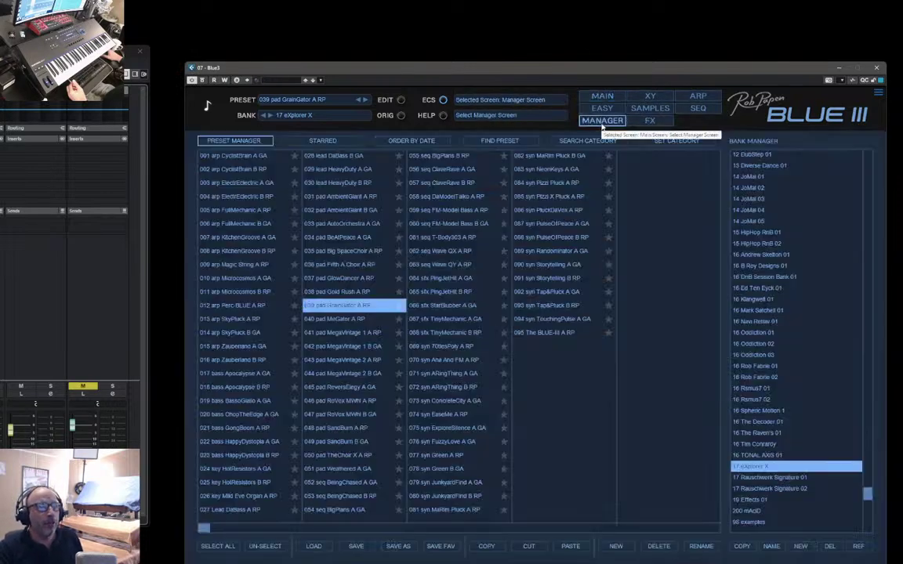
- Load arp CyclistBrain A GA and switch date ordering of the bank's presets on and back off
click(229, 154)
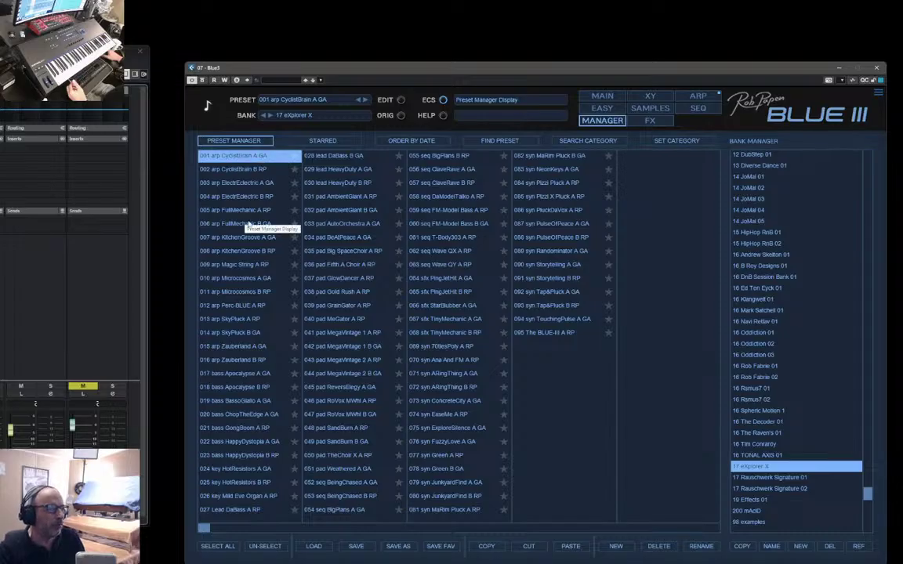
click(412, 143)
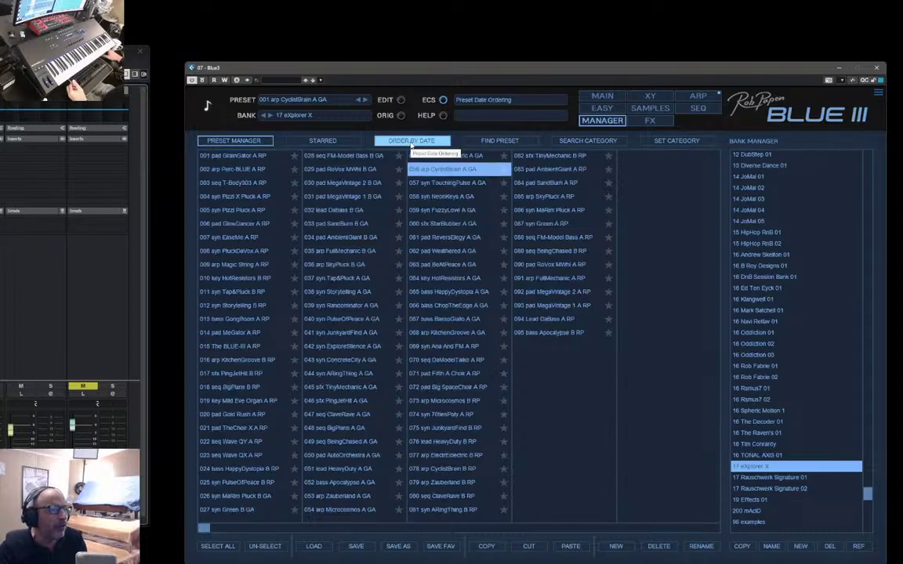
click(424, 141)
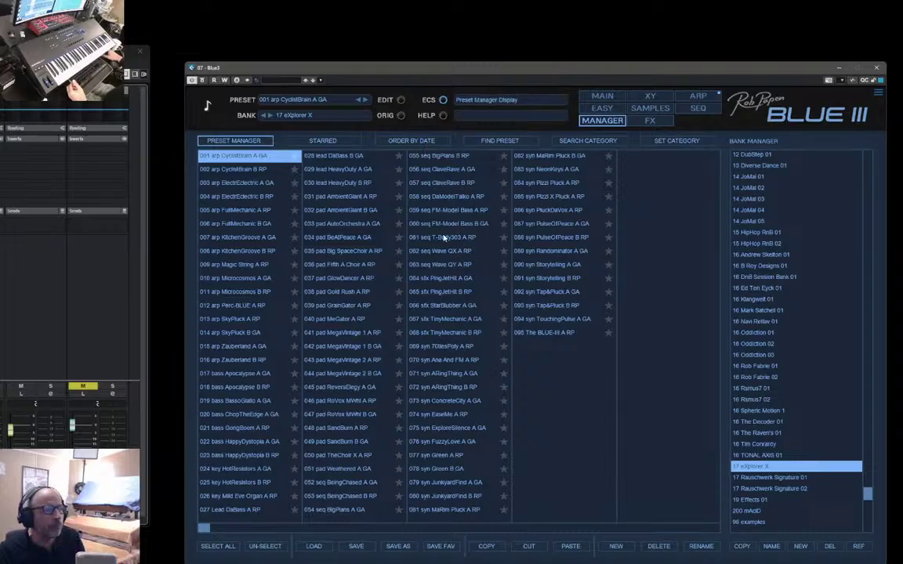
- Load seq FM-Model Bass A RP and view its sequencer pattern and main screen settings
click(422, 211)
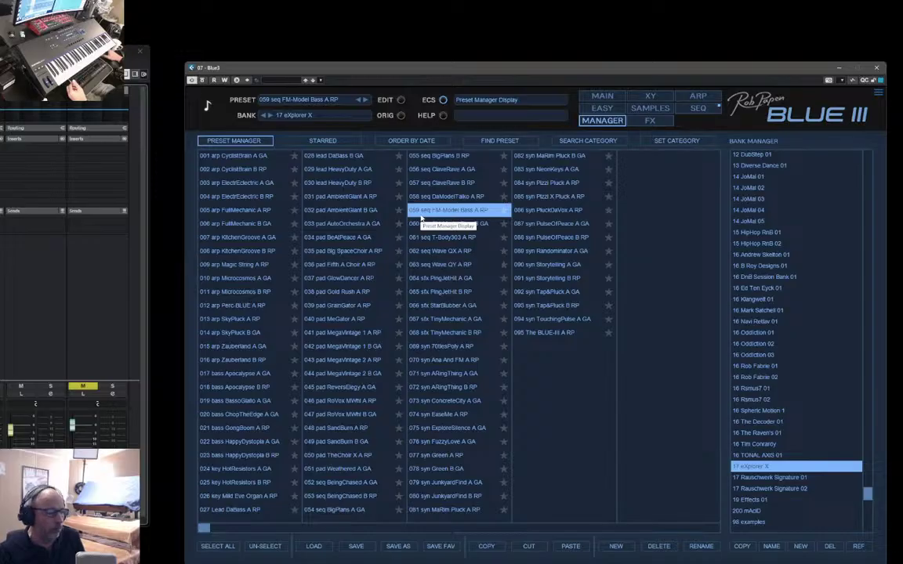
click(698, 107)
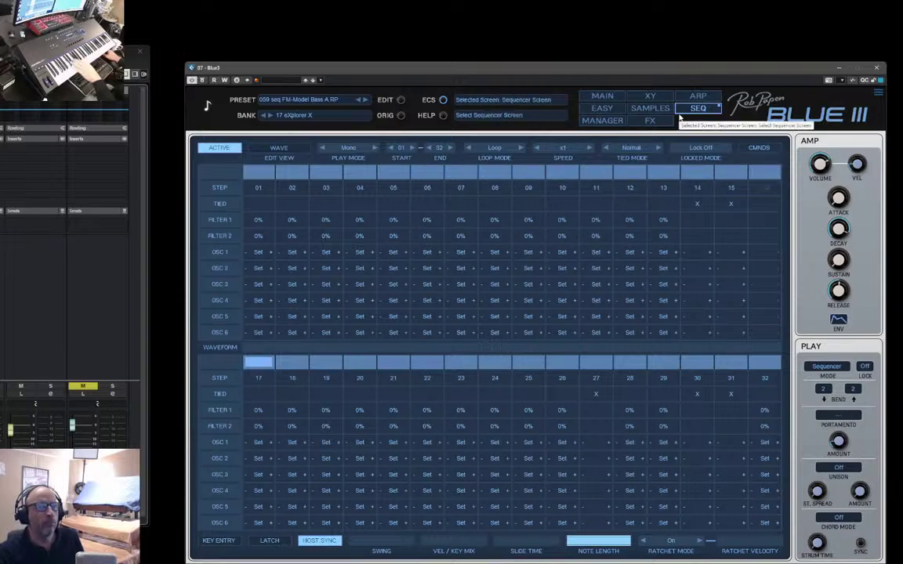
click(602, 96)
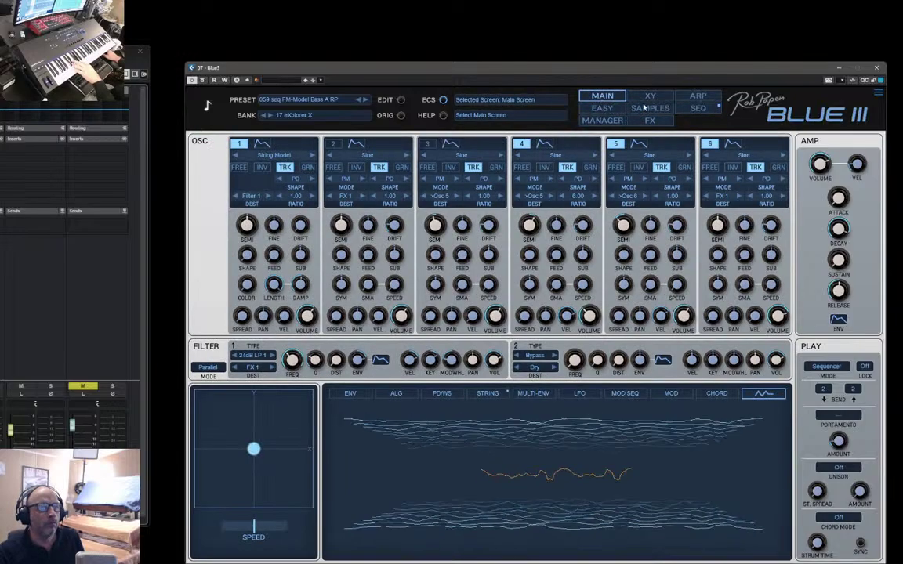
- Return to the FM-Model Bass sequencer and switch its edit view to Normal and back to Wave
click(700, 108)
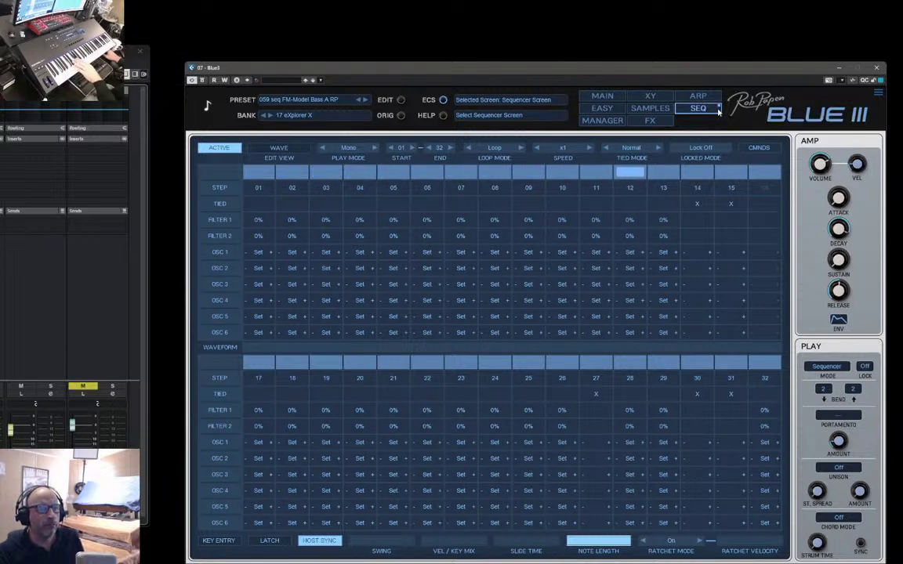
click(280, 147)
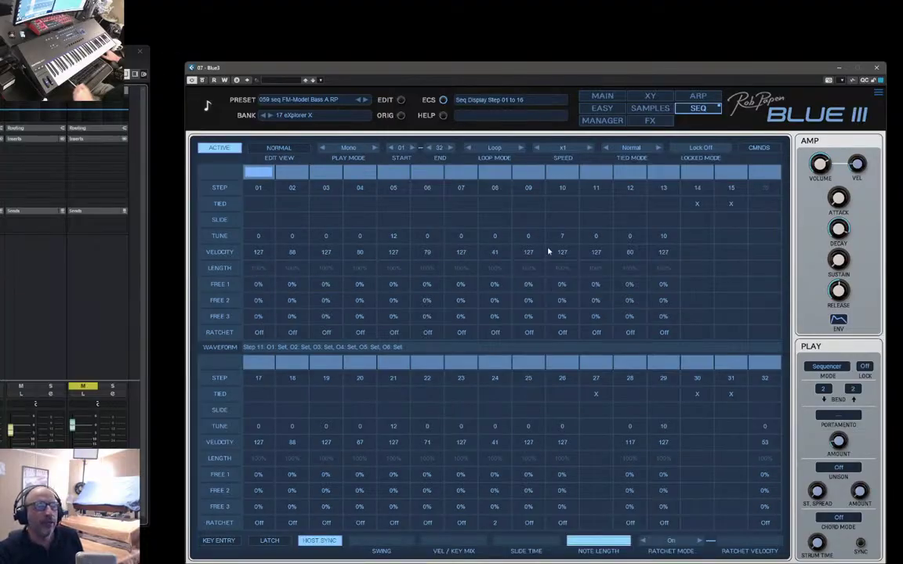
click(289, 148)
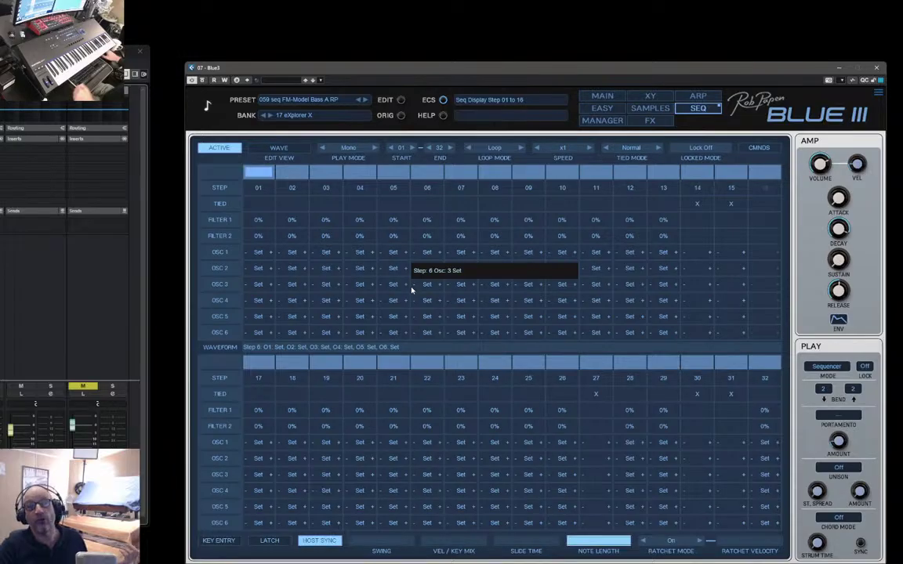
- From the main screen, step back through seq DaModelTaiko A RP to seq ClaveRave B RP and display its sequencer
click(604, 95)
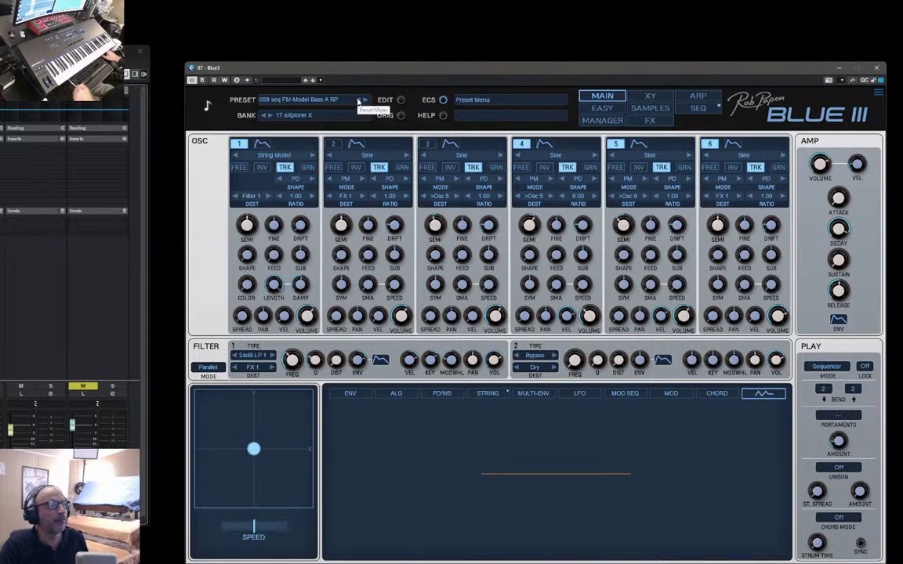
click(358, 100)
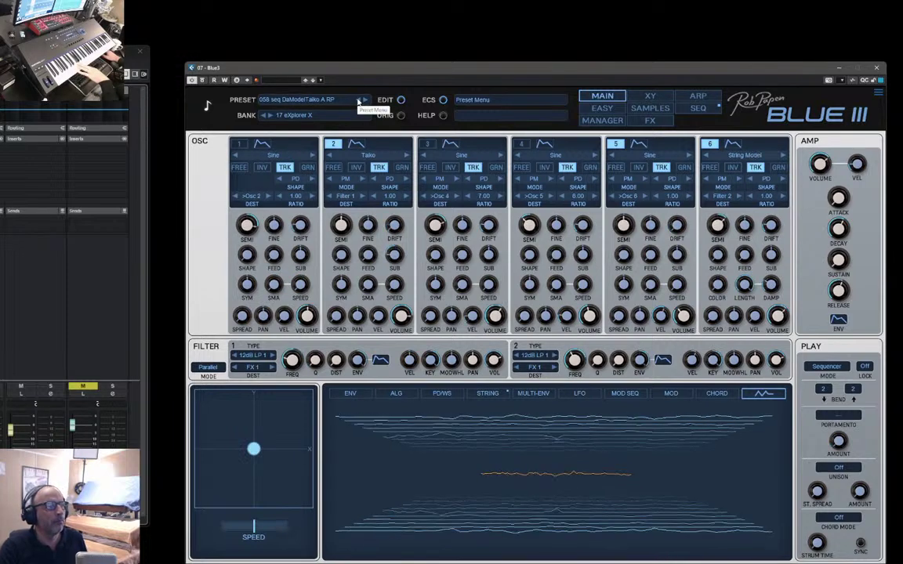
click(358, 100)
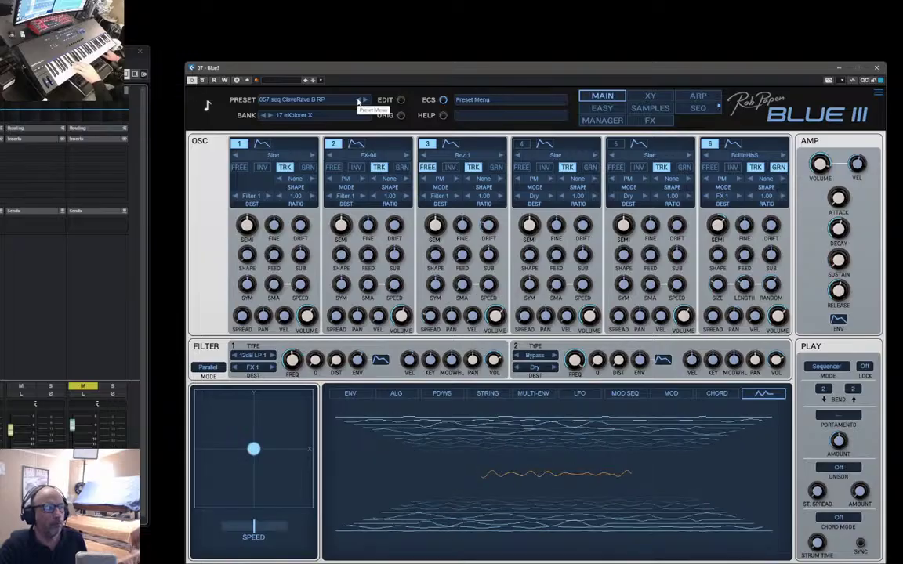
click(699, 109)
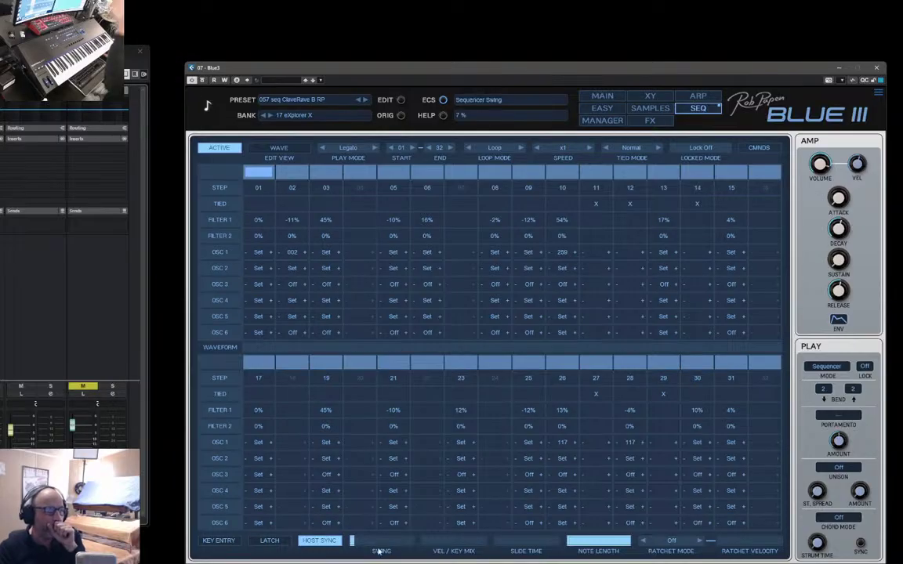
- Load arp KitchenGroove B RP followed by arp Magic String A RP from the manager and display the latter's arpeggiator
click(603, 121)
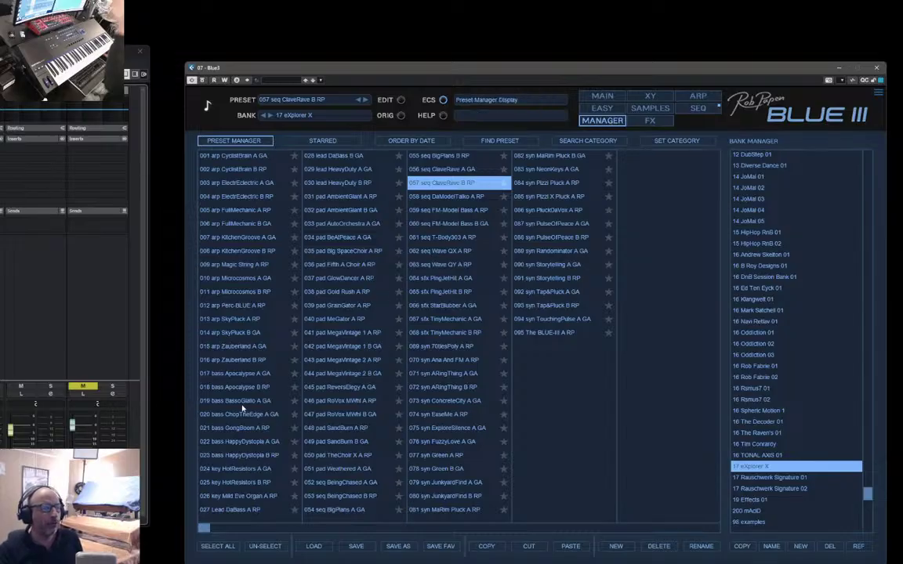
click(223, 252)
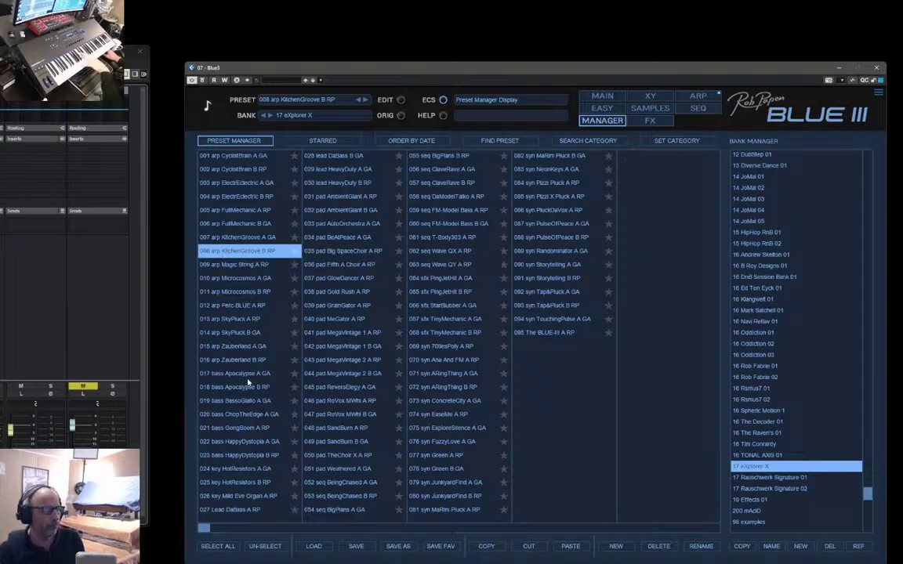
click(238, 265)
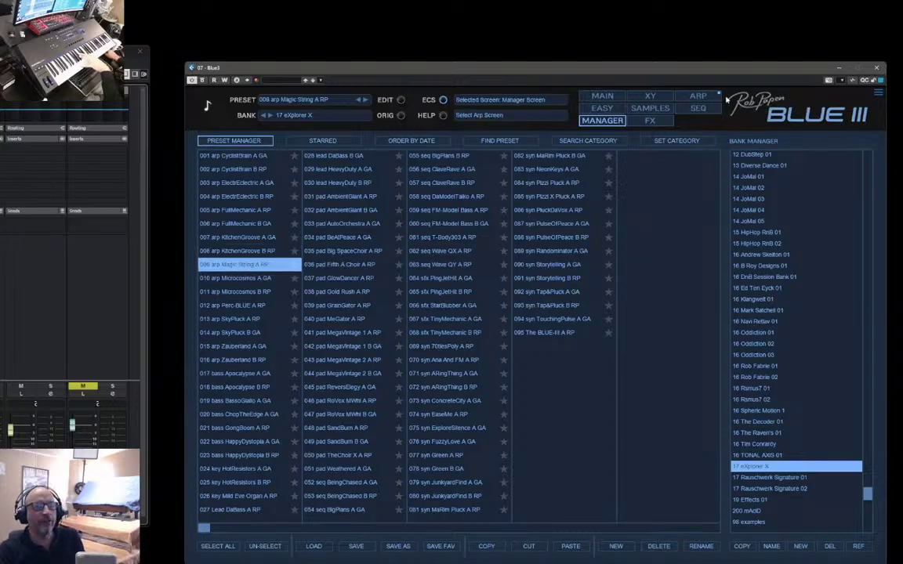
click(697, 96)
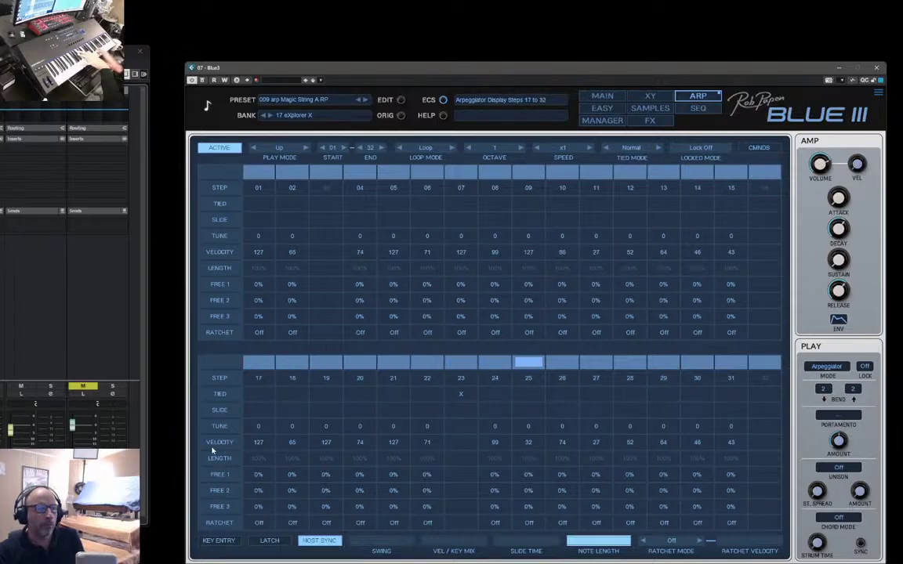
- Set the arpeggiator loop end of Magic String to step 16 and return it to step 32
click(370, 148)
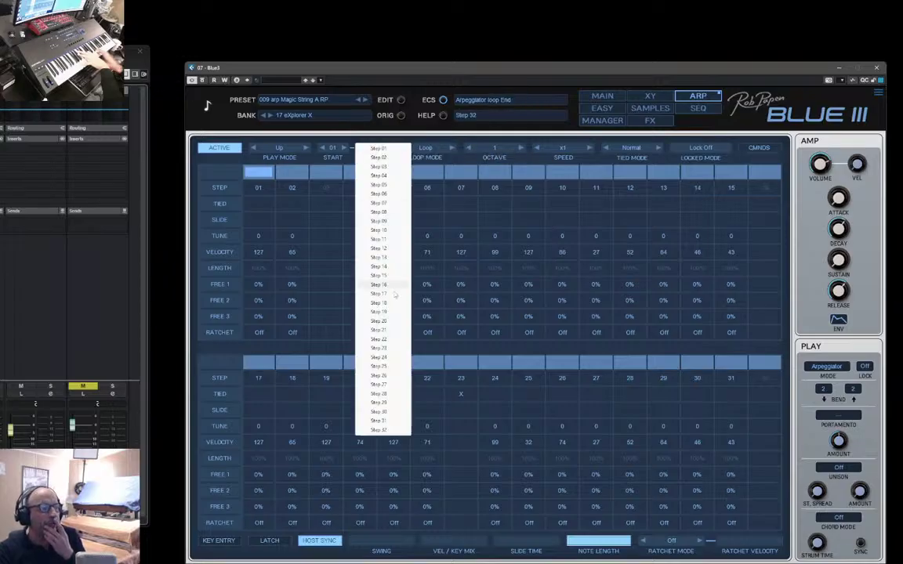
click(392, 287)
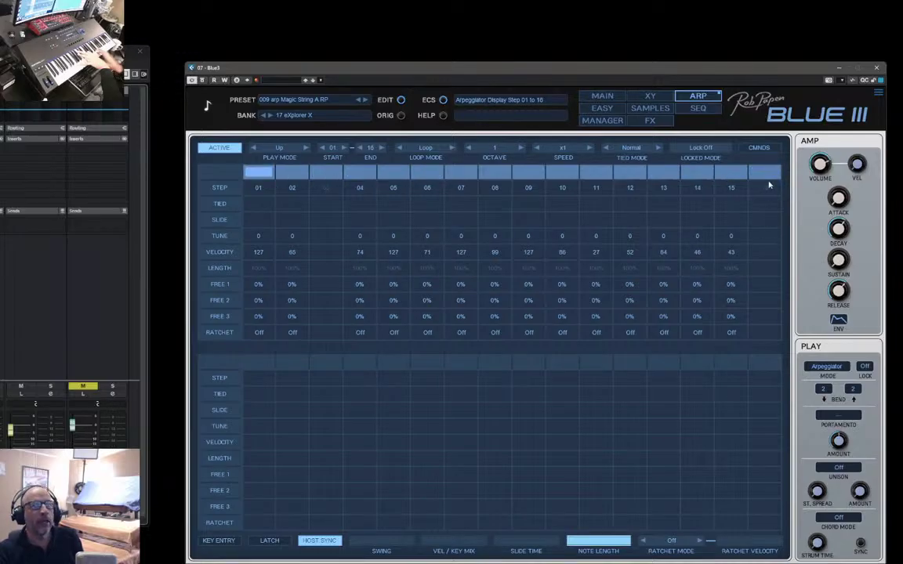
click(758, 148)
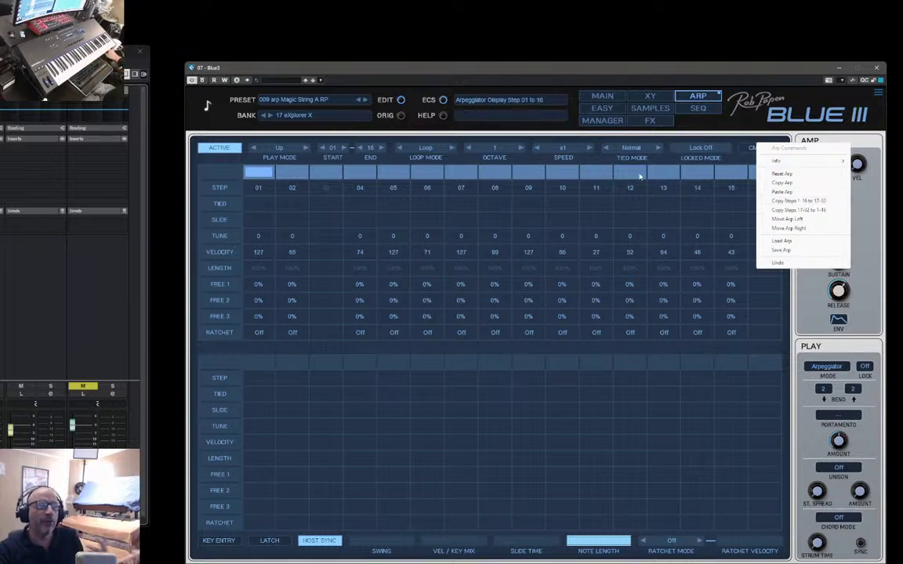
click(372, 148)
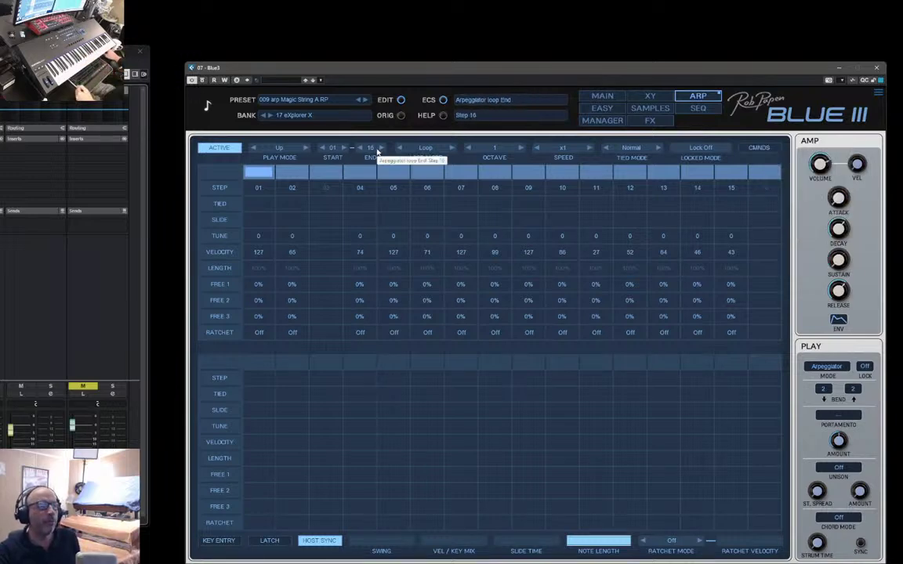
click(374, 148)
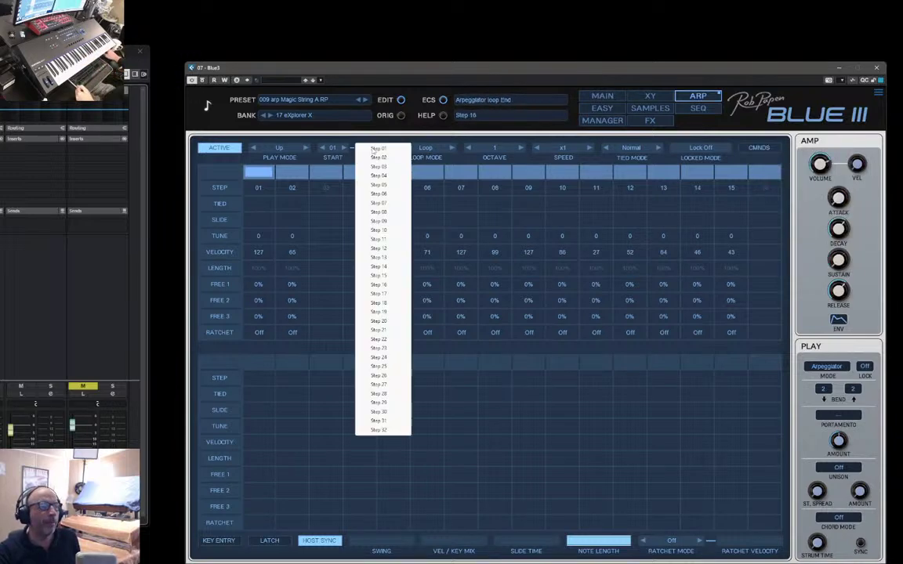
click(378, 430)
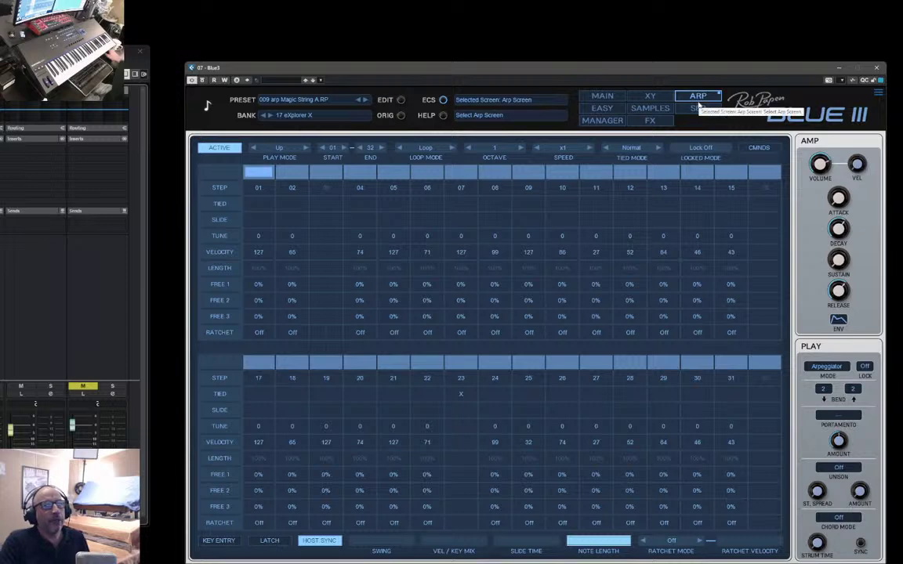
- Compare Magic String's sequencer and arpeggiator screens and display its oscillator settings on the main screen
click(698, 108)
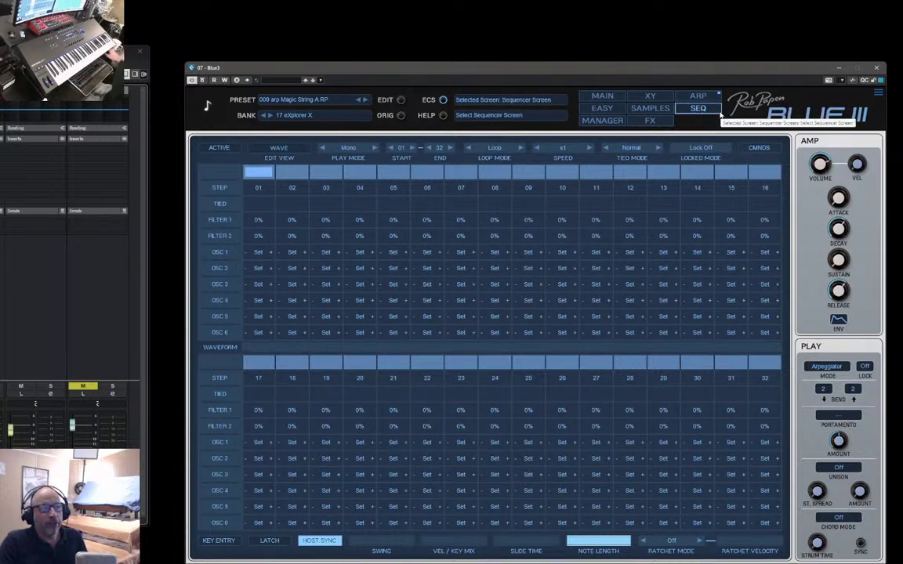
click(705, 97)
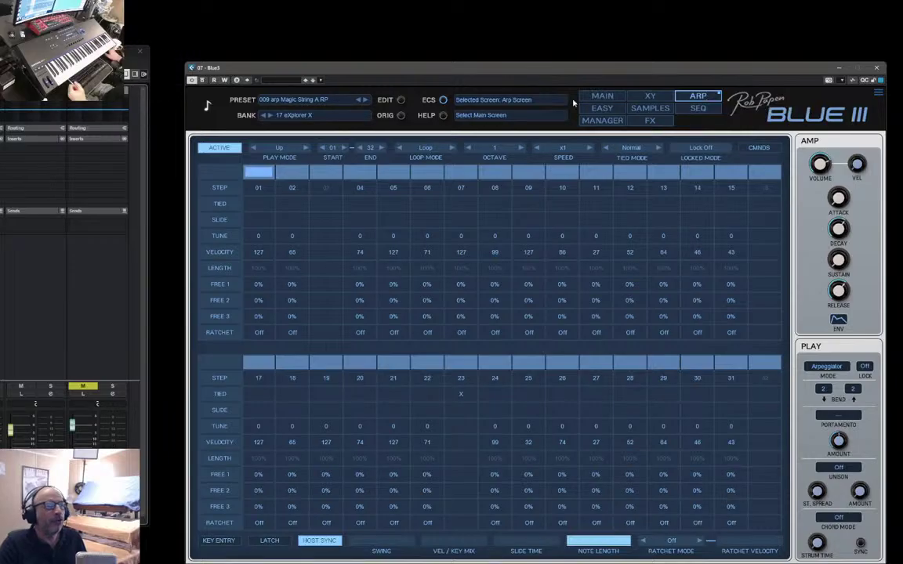
click(602, 97)
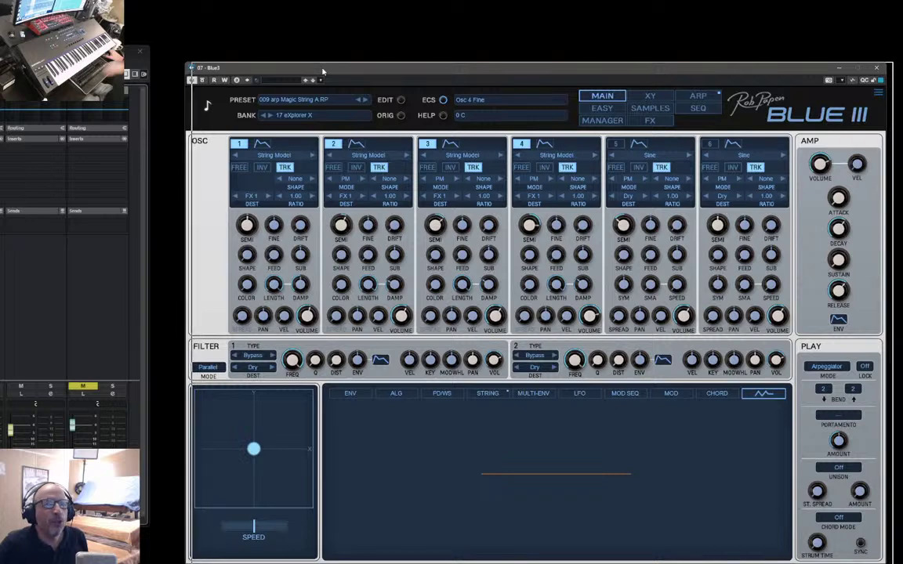
- Shift the synth window slightly and bring the YouTube Studio live streaming browser window in over it
drag(318, 71, 328, 73)
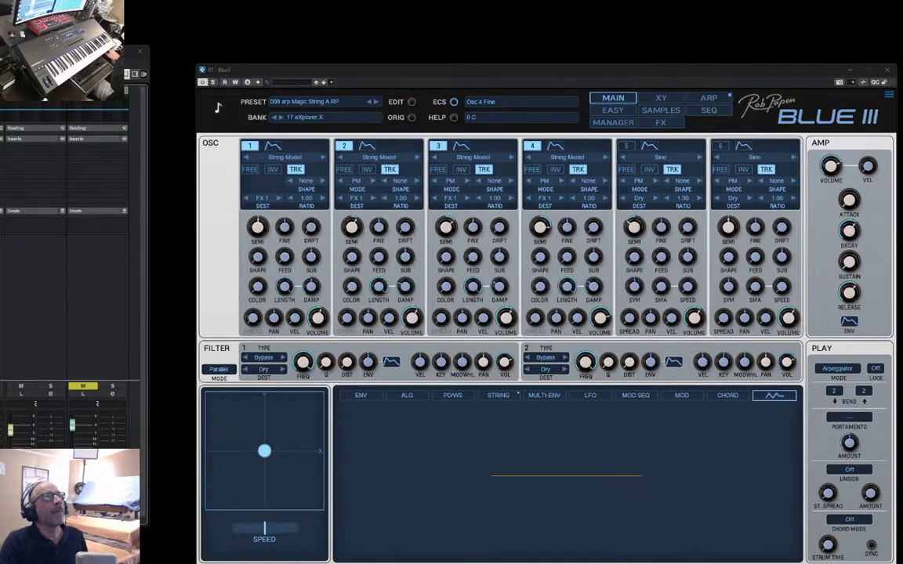
drag(902, 353, 475, 114)
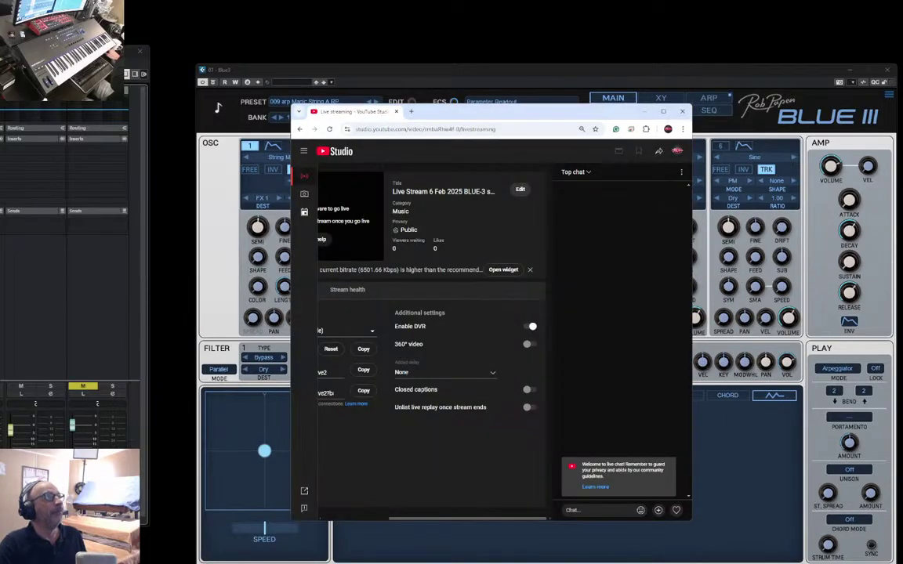